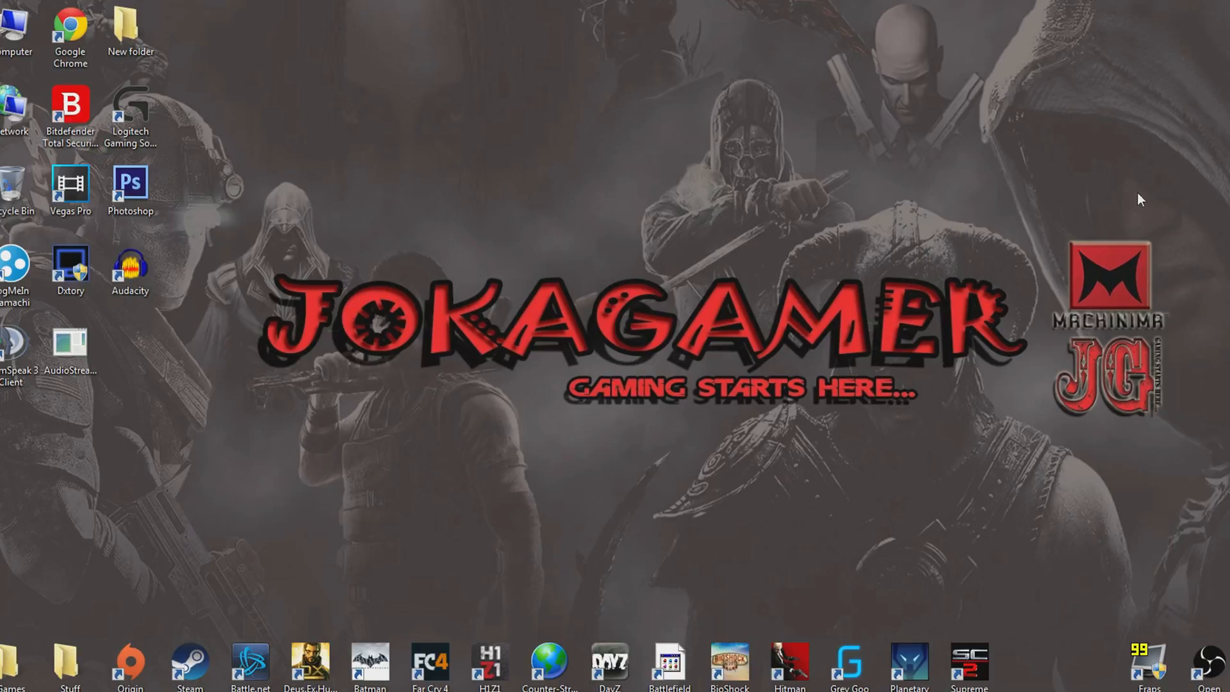
{"action": "mouse_move", "coordinate": [1181, 196]}
{"action": "left_mouse_down"}
{"action": "mouse_move", "coordinate": [980, 431]}
{"action": "mouse_move", "coordinate": [520, 486]}
{"action": "mouse_move", "coordinate": [180, 484]}
{"action": "mouse_move", "coordinate": [700, 260]}
{"action": "mouse_move", "coordinate": [1153, 224]}
{"action": "mouse_move", "coordinate": [1204, 208]}
{"action": "mouse_move", "coordinate": [473, 454]}
{"action": "mouse_move", "coordinate": [216, 464]}
{"action": "mouse_move", "coordinate": [533, 314]}
{"action": "mouse_move", "coordinate": [1211, 215]}
{"action": "mouse_move", "coordinate": [1160, 206]}
{"action": "left_mouse_up"}
{"action": "left_click_drag", "start_coordinate": [1166, 205], "coordinate": [1085, 209]}
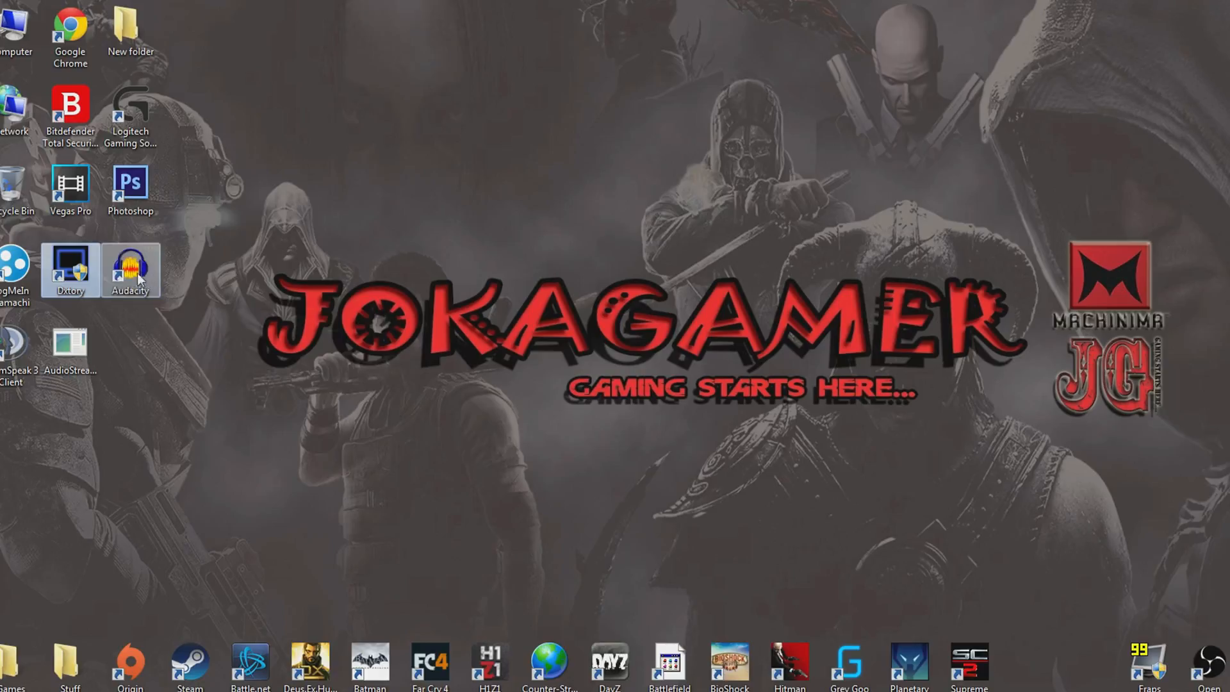
{"action": "left_click", "coordinate": [93, 342]}
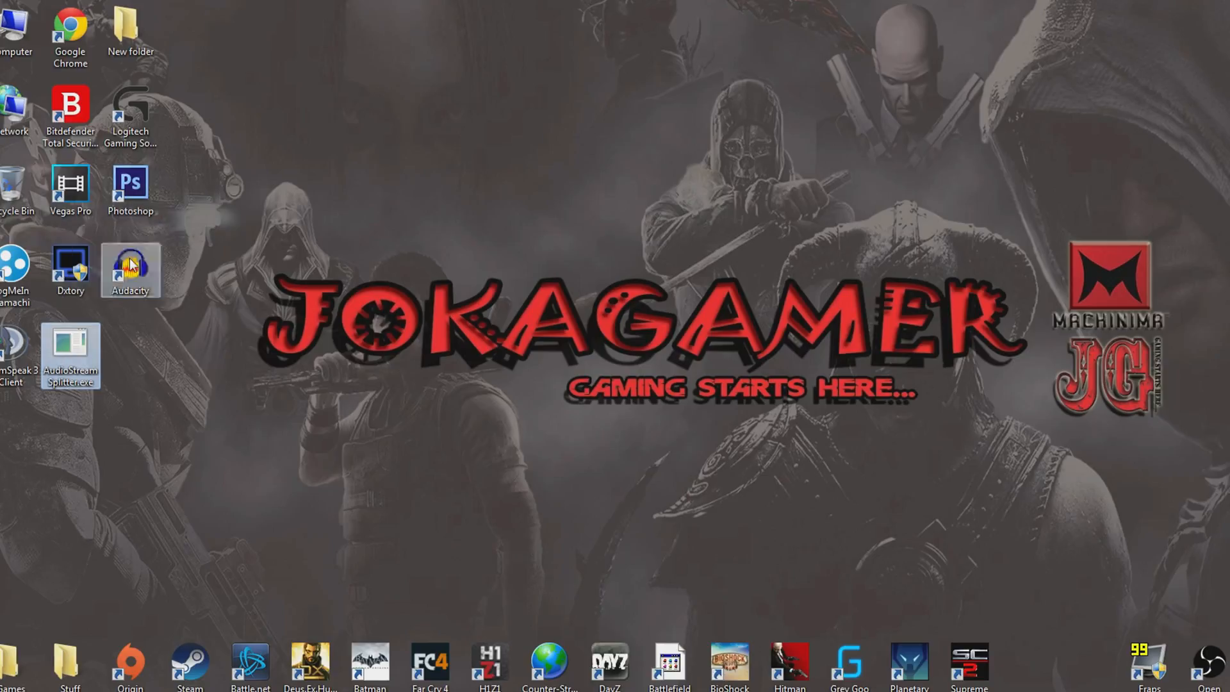
{"action": "left_click", "coordinate": [212, 166]}
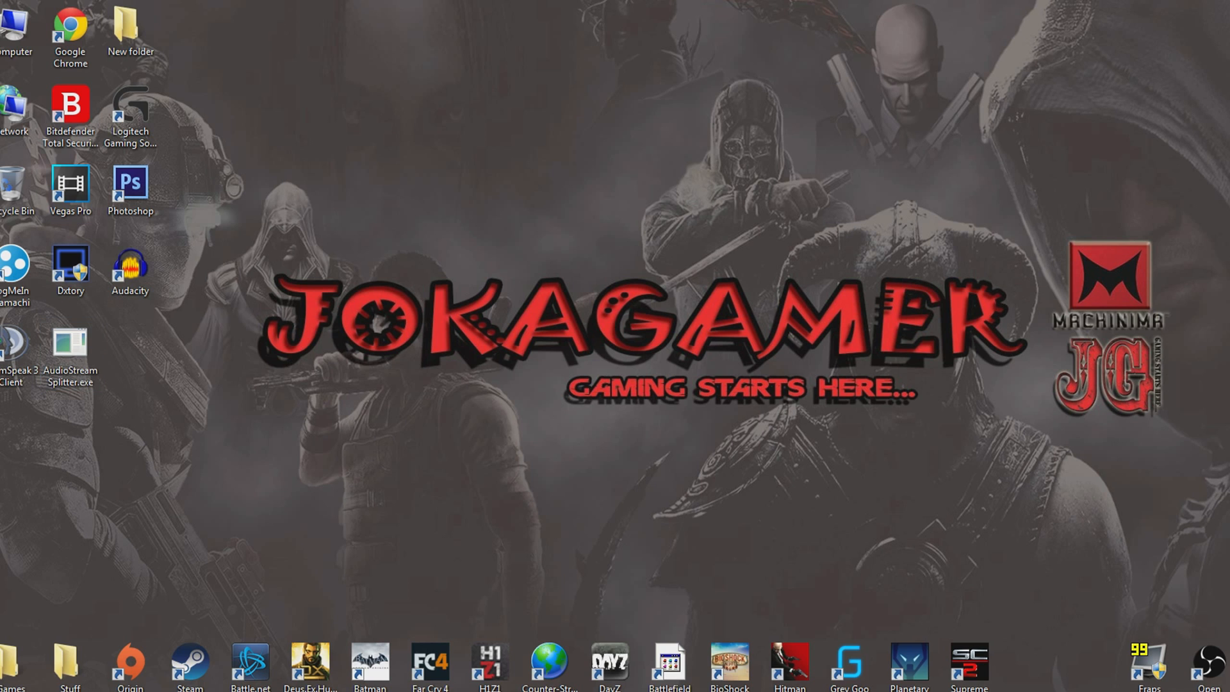
Bring the Dxtory window onto the main desktop and place it near the middle.
{"action": "left_click_drag", "start_coordinate": [1229, 27], "coordinate": [579, 46]}
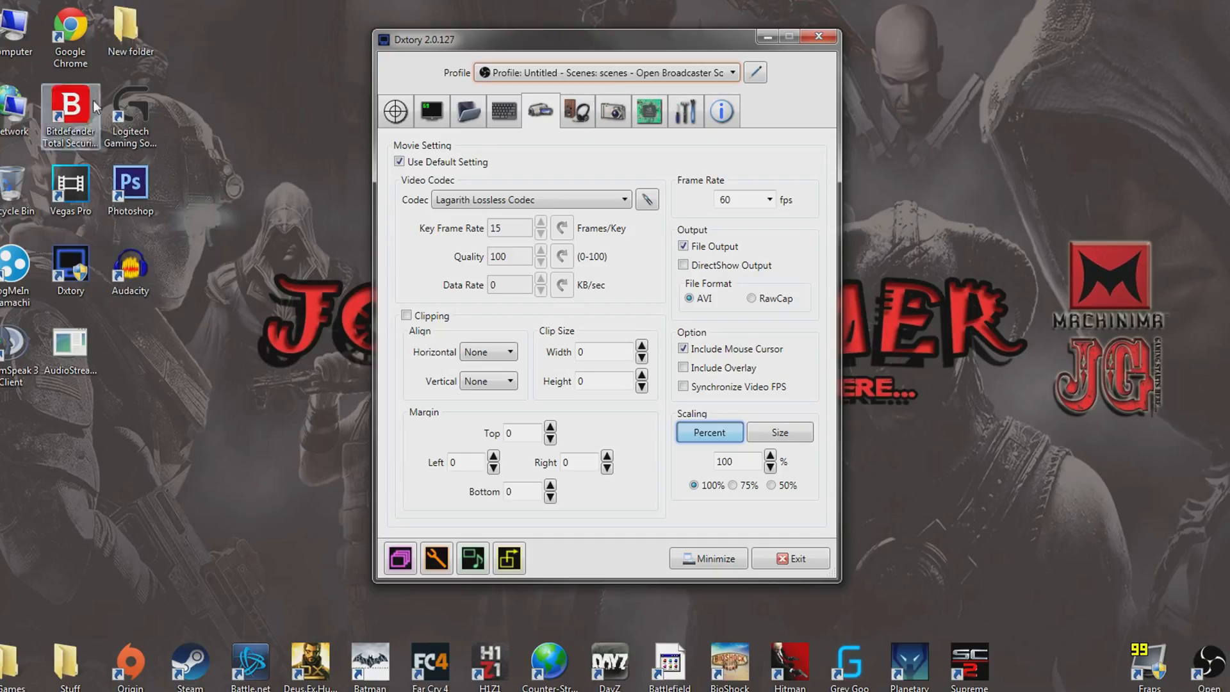
{"action": "left_click_drag", "start_coordinate": [574, 37], "coordinate": [607, 36]}
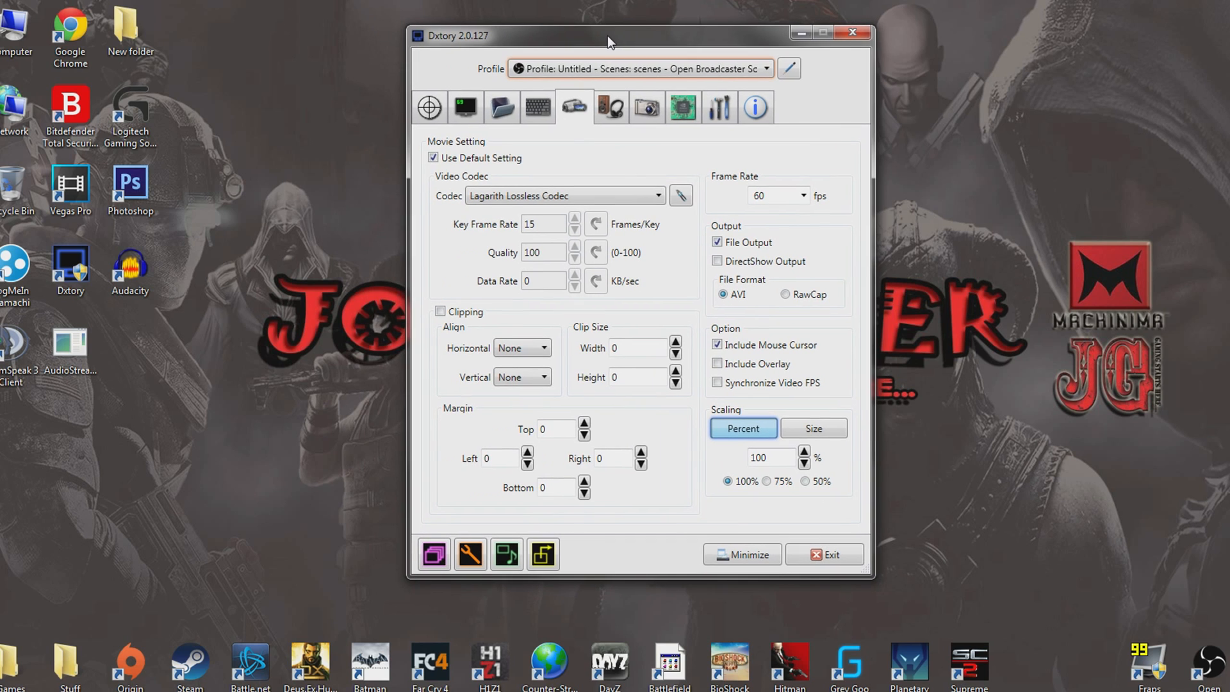
Examine the profile list, the target process information, and the overlay and hotkey settings of the current profile.
{"action": "left_click", "coordinate": [593, 72]}
{"action": "left_click", "coordinate": [593, 74]}
{"action": "left_click", "coordinate": [465, 107]}
{"action": "left_click", "coordinate": [429, 107]}
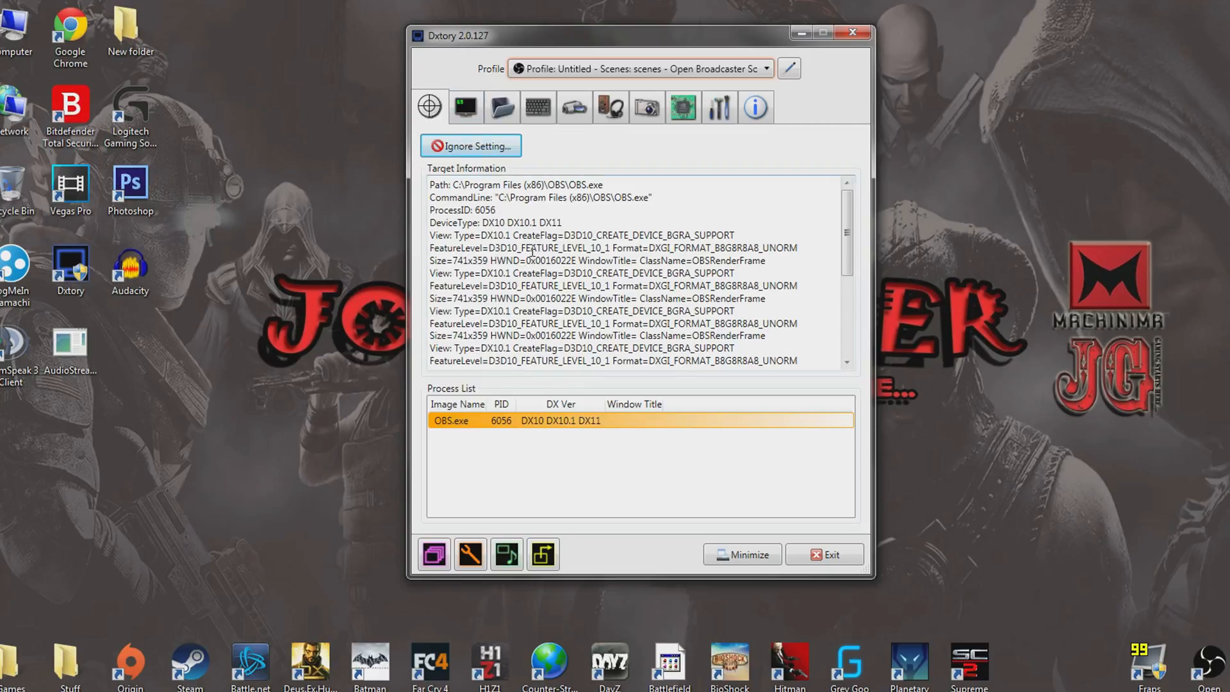
{"action": "left_click", "coordinate": [469, 113]}
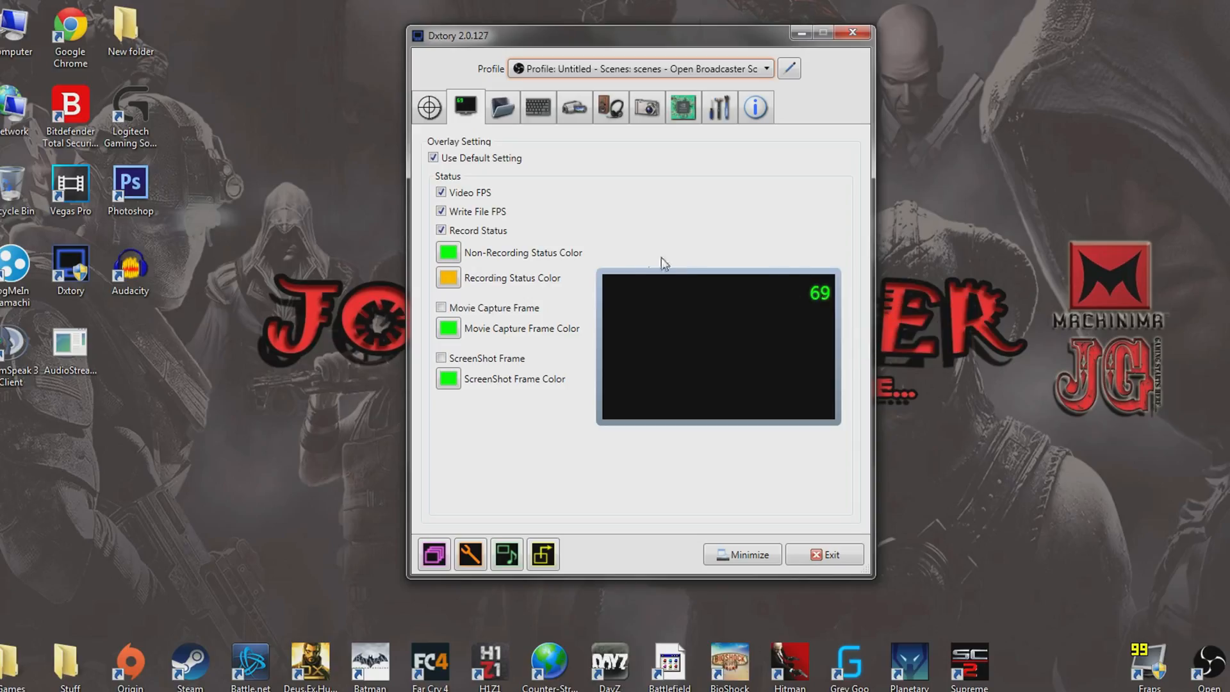
{"action": "left_click", "coordinate": [544, 104]}
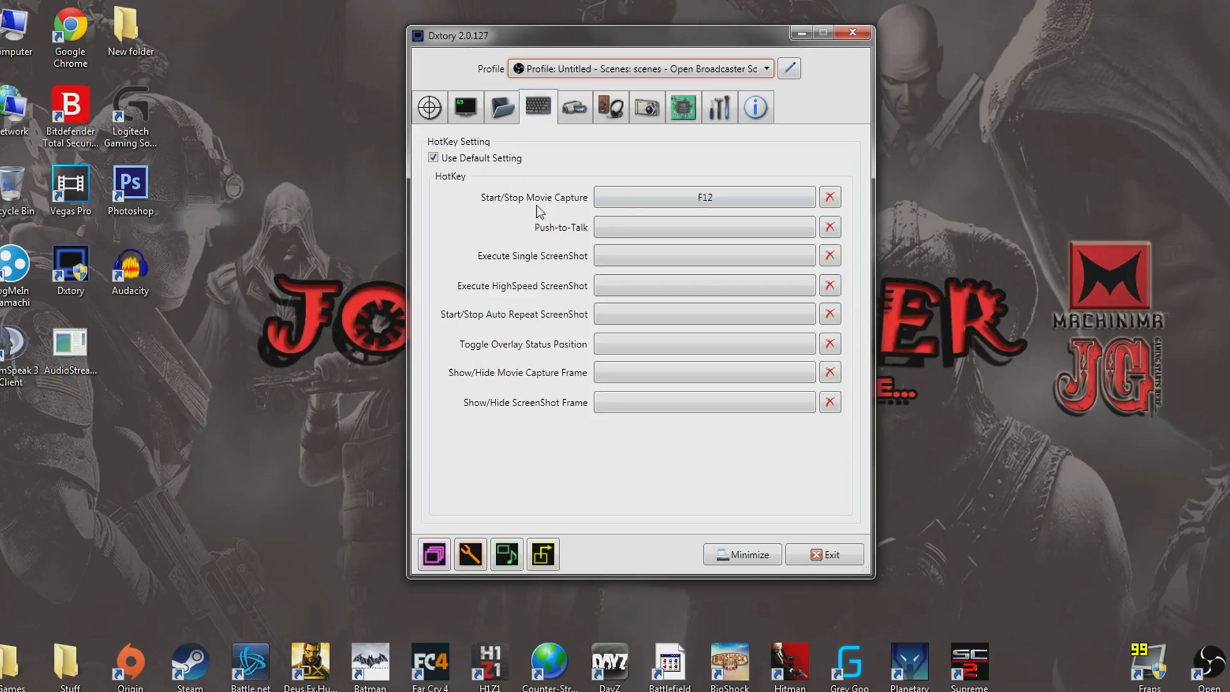
{"action": "left_click", "coordinate": [466, 107]}
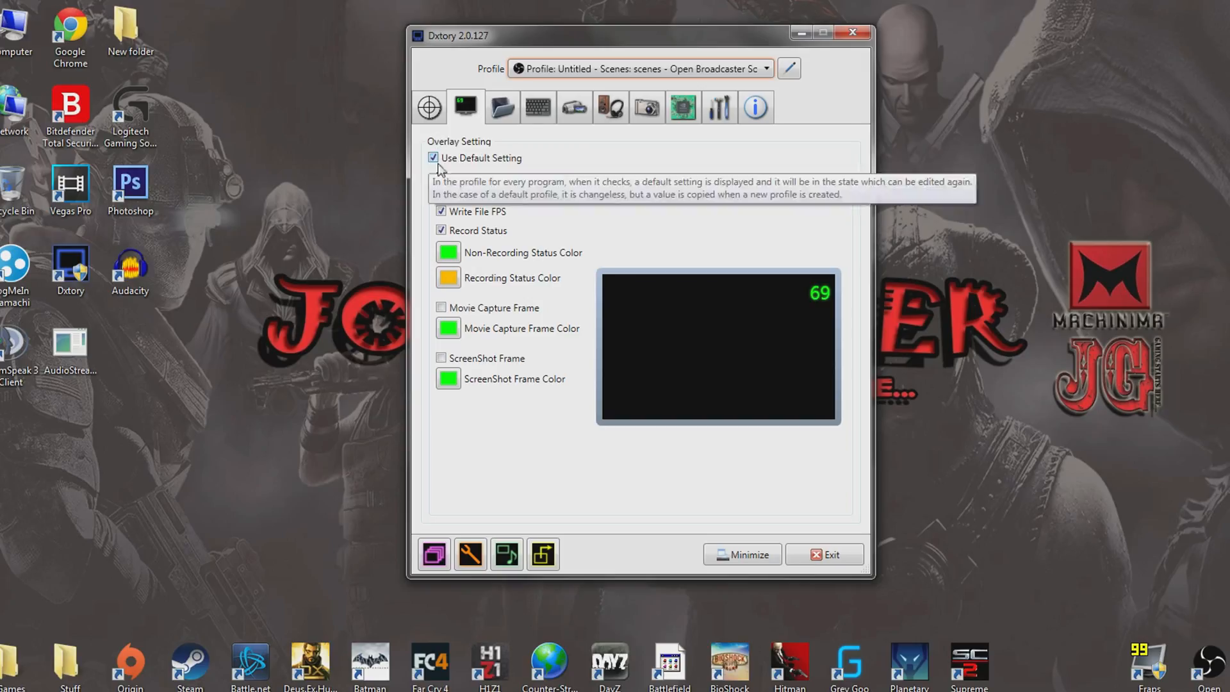
Switch the active profile to Default and look through the list of saved program profiles.
{"action": "left_click", "coordinate": [601, 70]}
{"action": "left_click", "coordinate": [531, 86]}
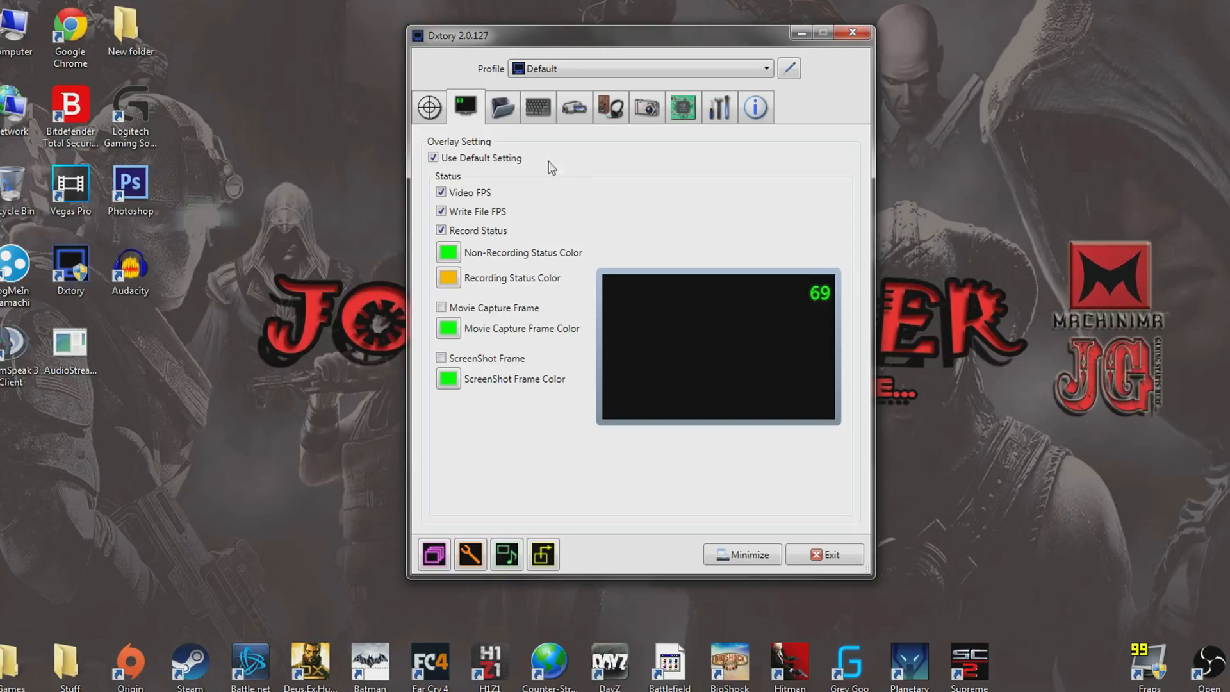
{"action": "left_click", "coordinate": [580, 71]}
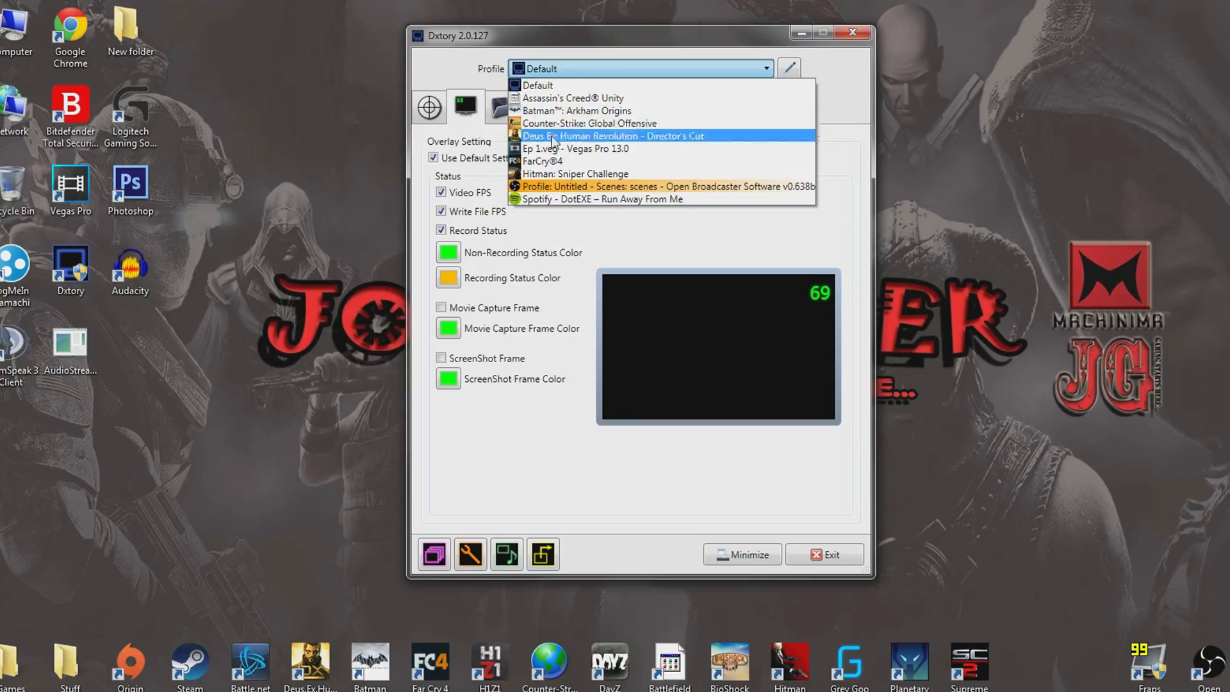
{"action": "left_click", "coordinate": [560, 64]}
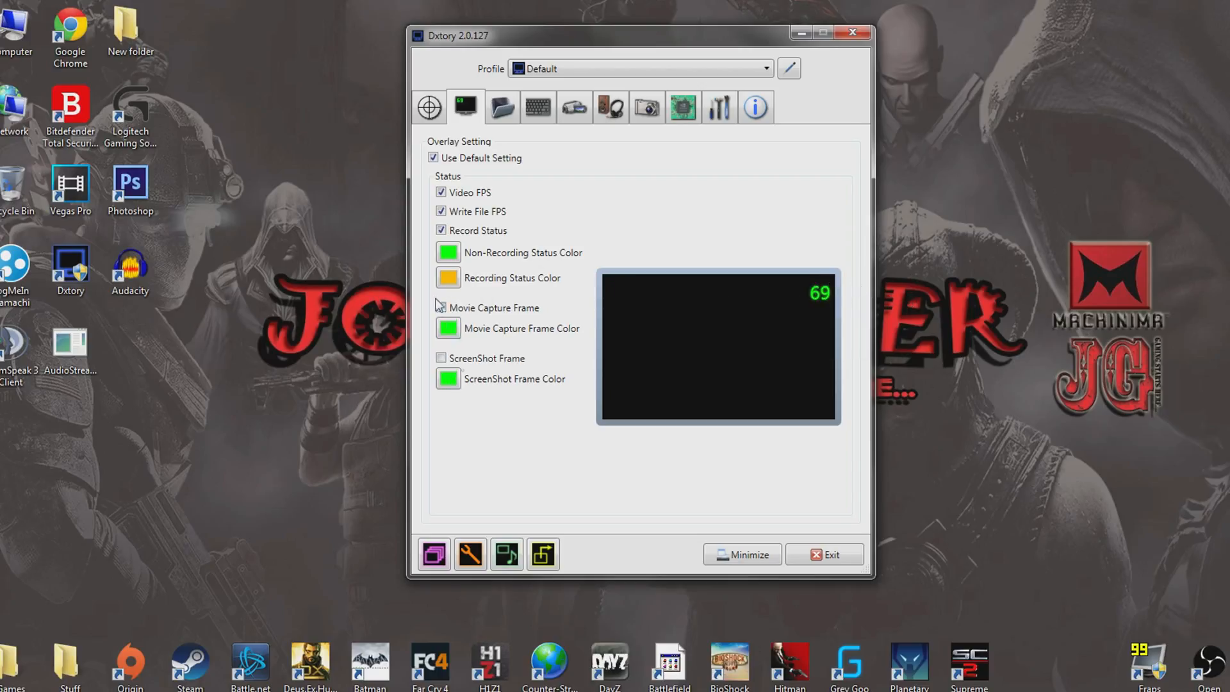
Check the movie save folder setting against the path of the D:\Youtube Videos\Unedited Videos folder in Windows Explorer.
{"action": "left_click", "coordinate": [503, 109]}
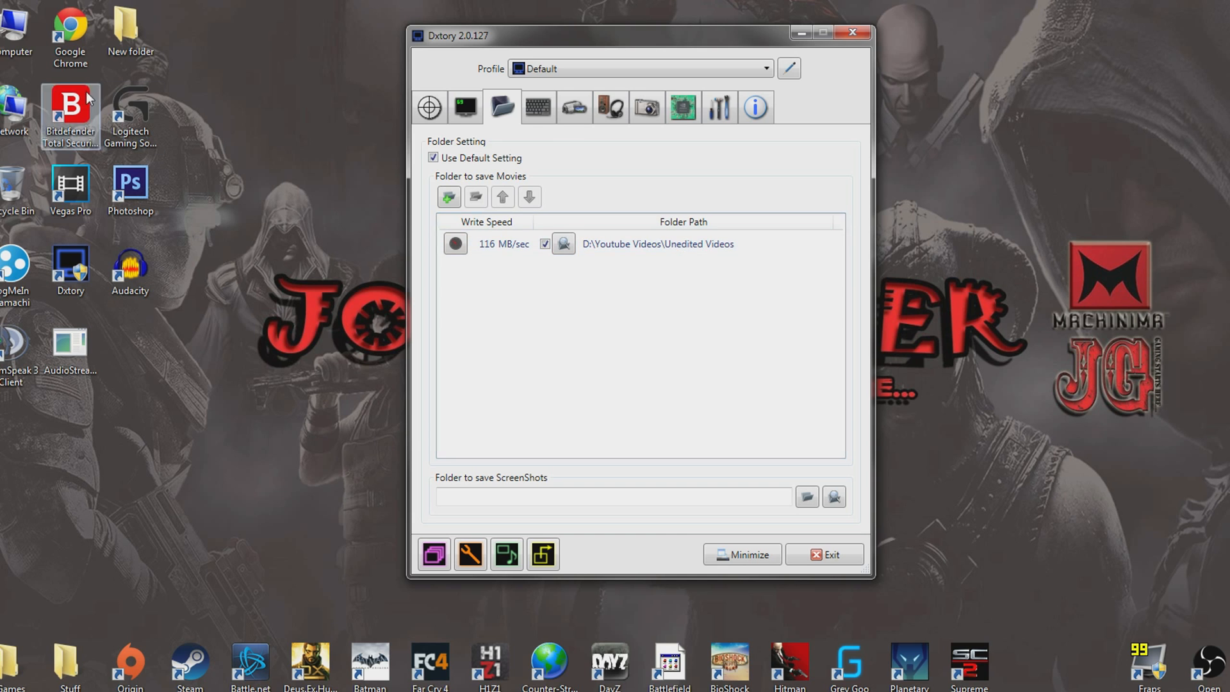
{"action": "double_click", "coordinate": [14, 29]}
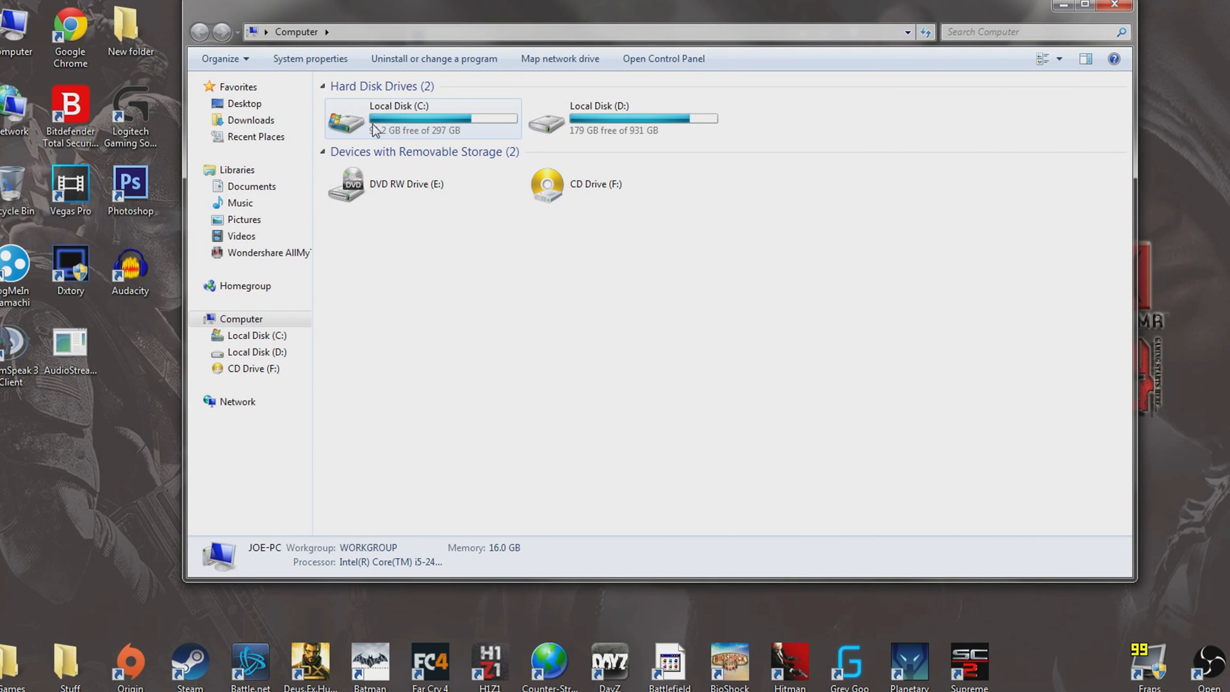
{"action": "double_click", "coordinate": [587, 120]}
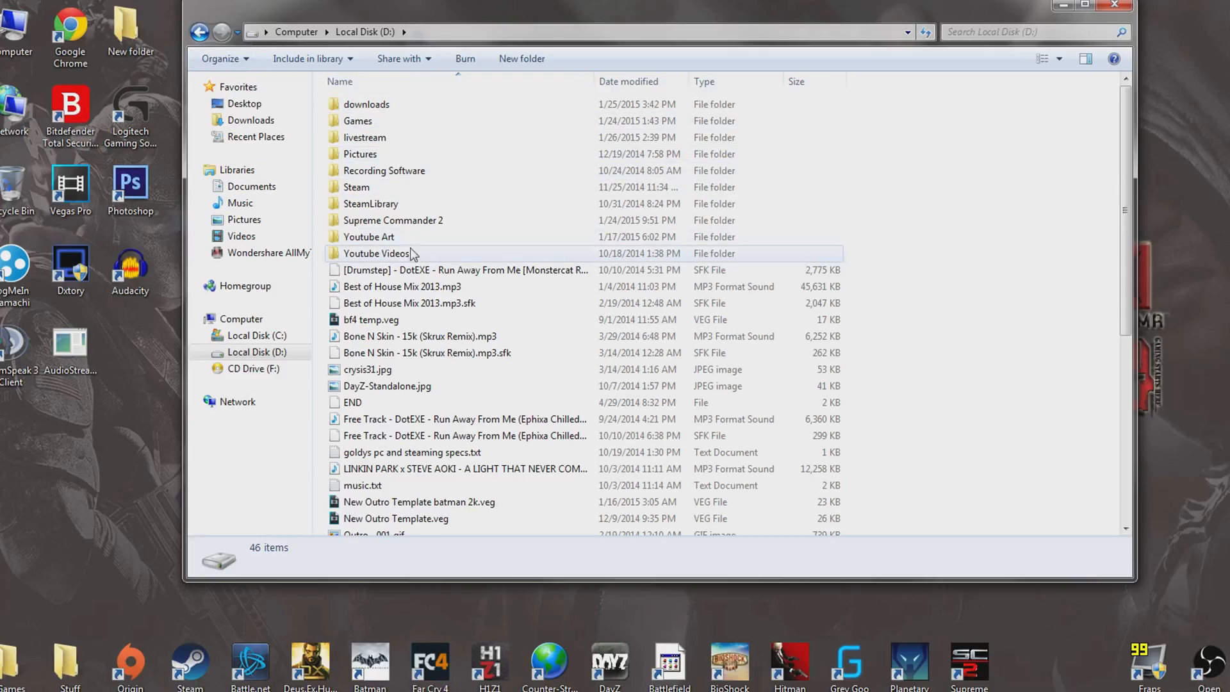
{"action": "double_click", "coordinate": [378, 253]}
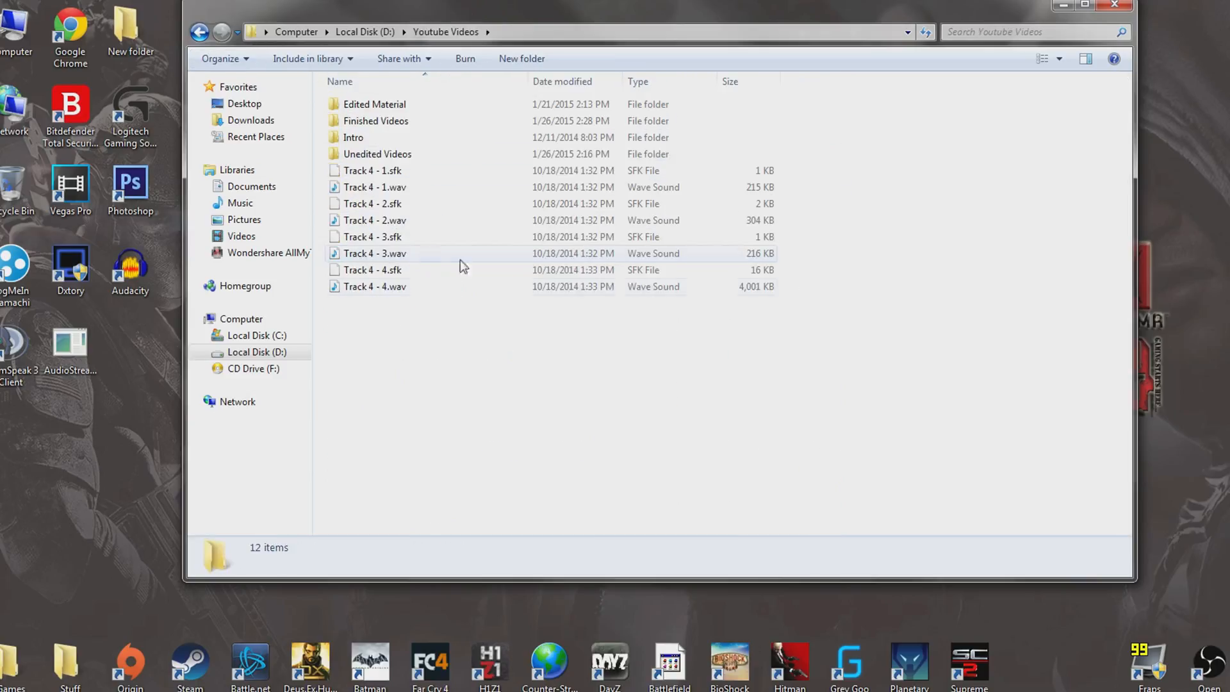
{"action": "double_click", "coordinate": [381, 154]}
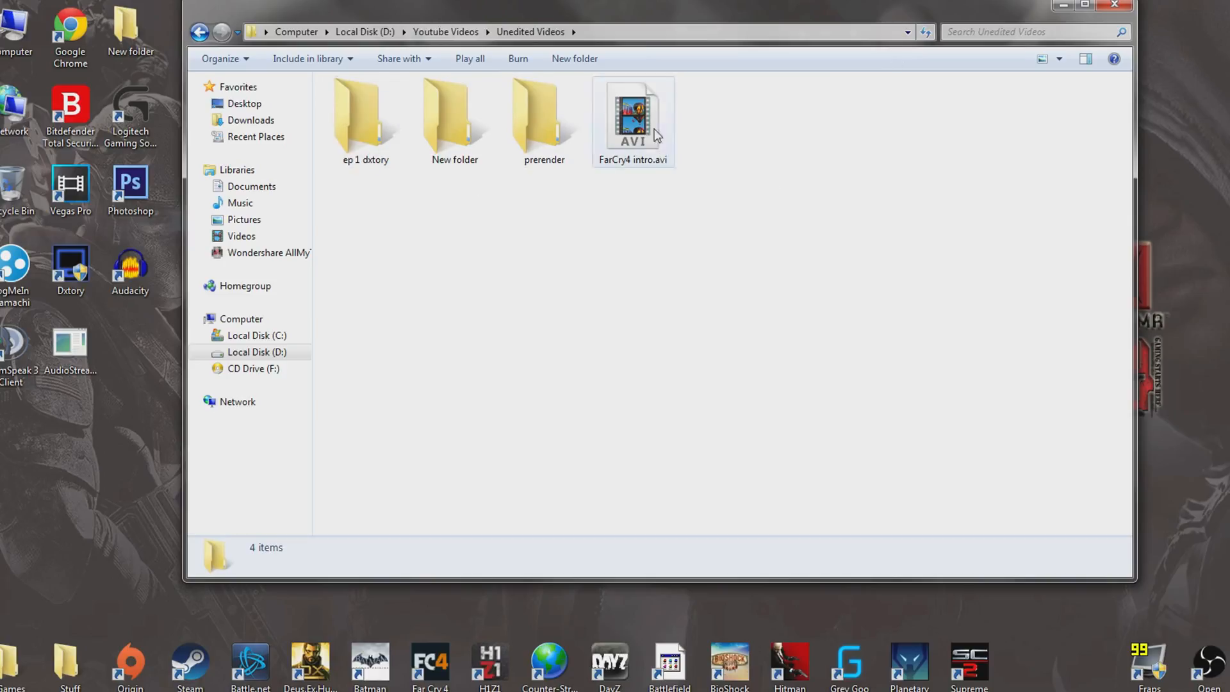
{"action": "left_click", "coordinate": [585, 34]}
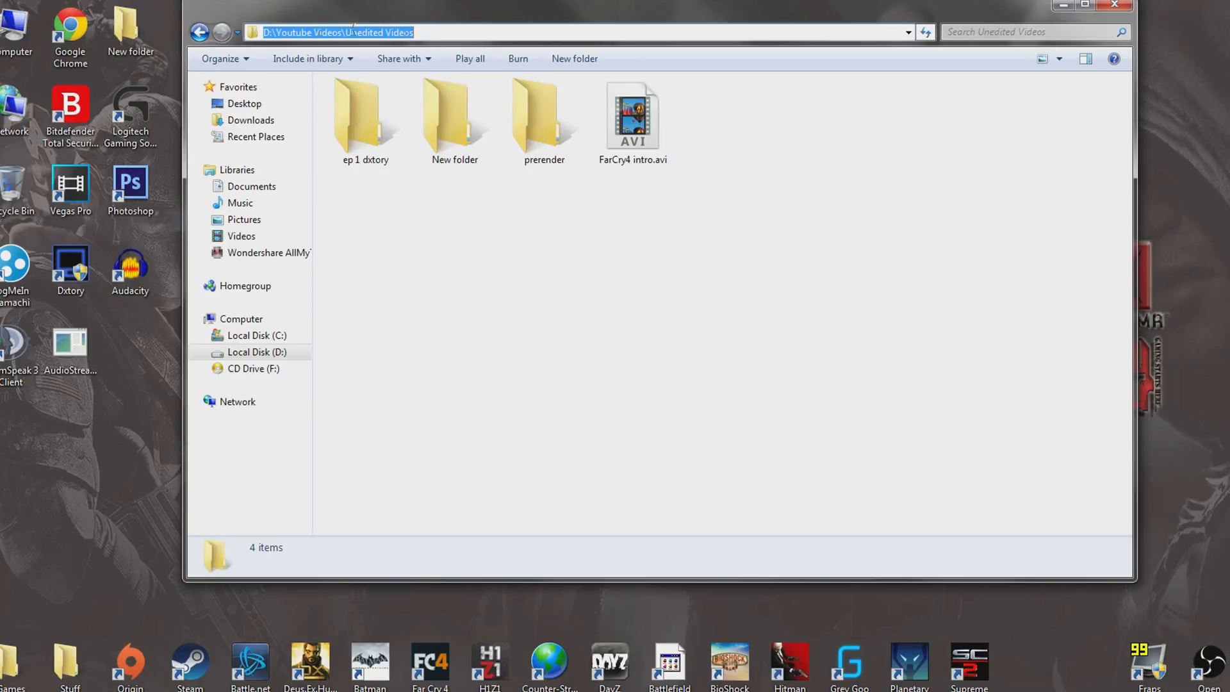
{"action": "left_click", "coordinate": [460, 31]}
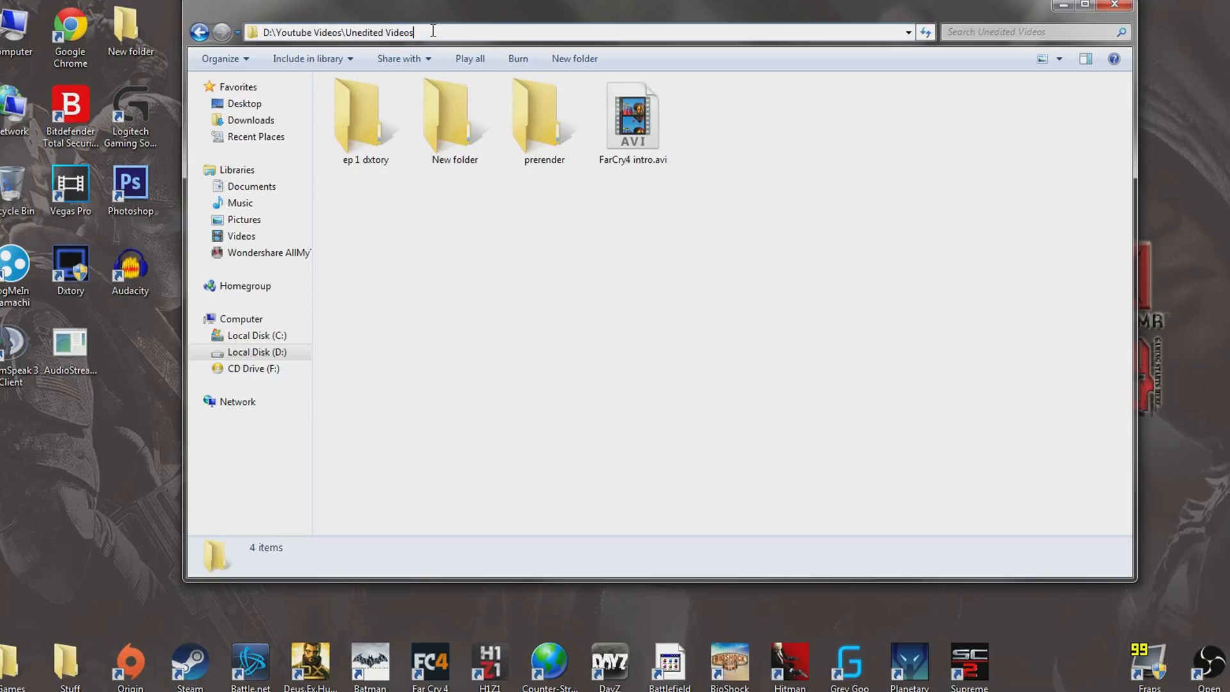
{"action": "left_click_drag", "start_coordinate": [433, 30], "coordinate": [260, 34]}
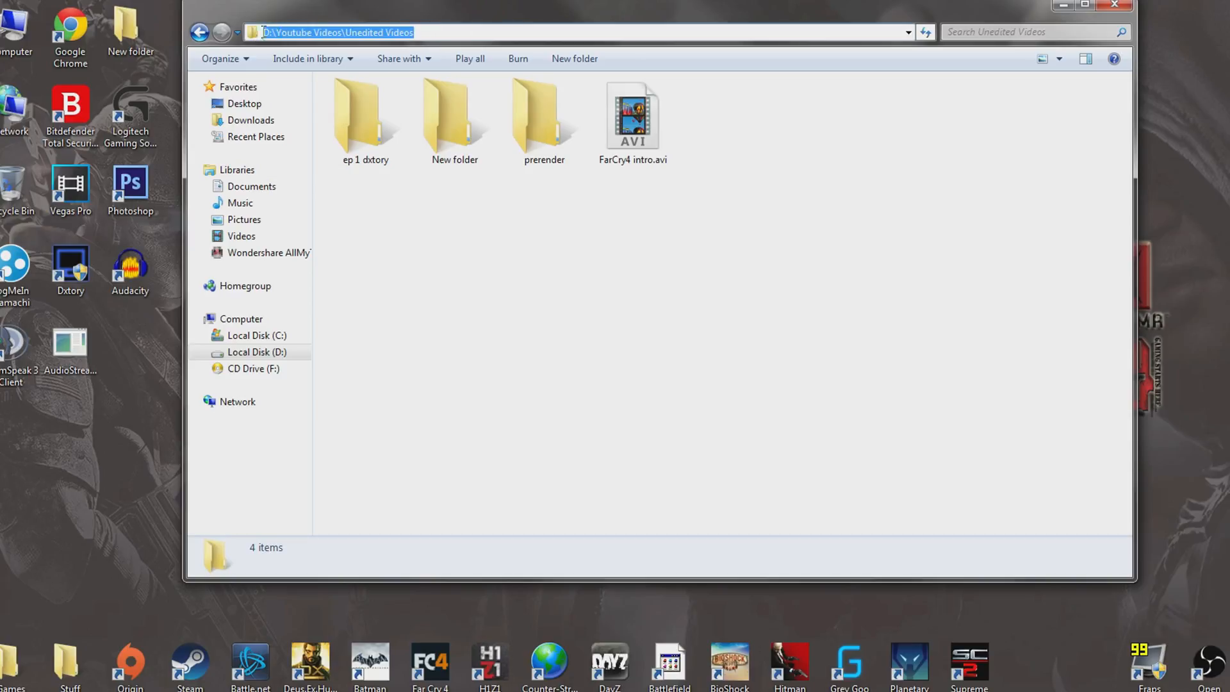
{"action": "left_click", "coordinate": [1064, 5]}
Benchmark the write speed of the D:\Youtube Videos\Unedited Videos folder with a 1000 MB write size and accept the result.
{"action": "left_click", "coordinate": [455, 244]}
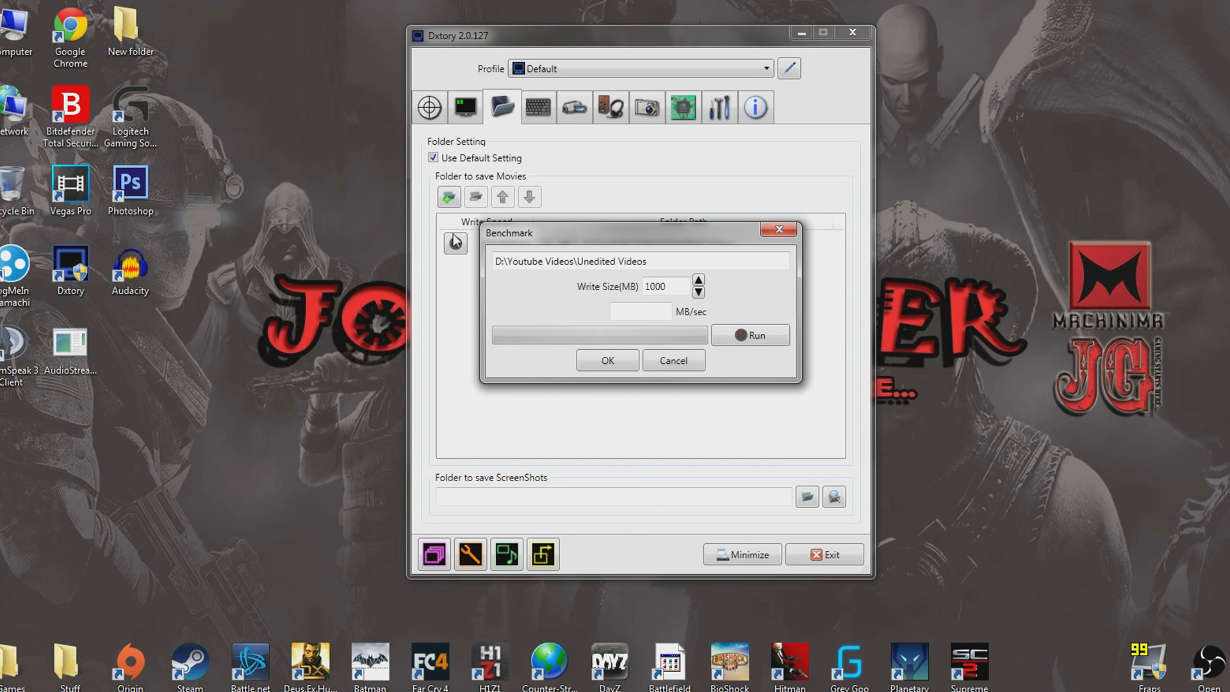
{"action": "left_click_drag", "start_coordinate": [669, 261], "coordinate": [482, 260]}
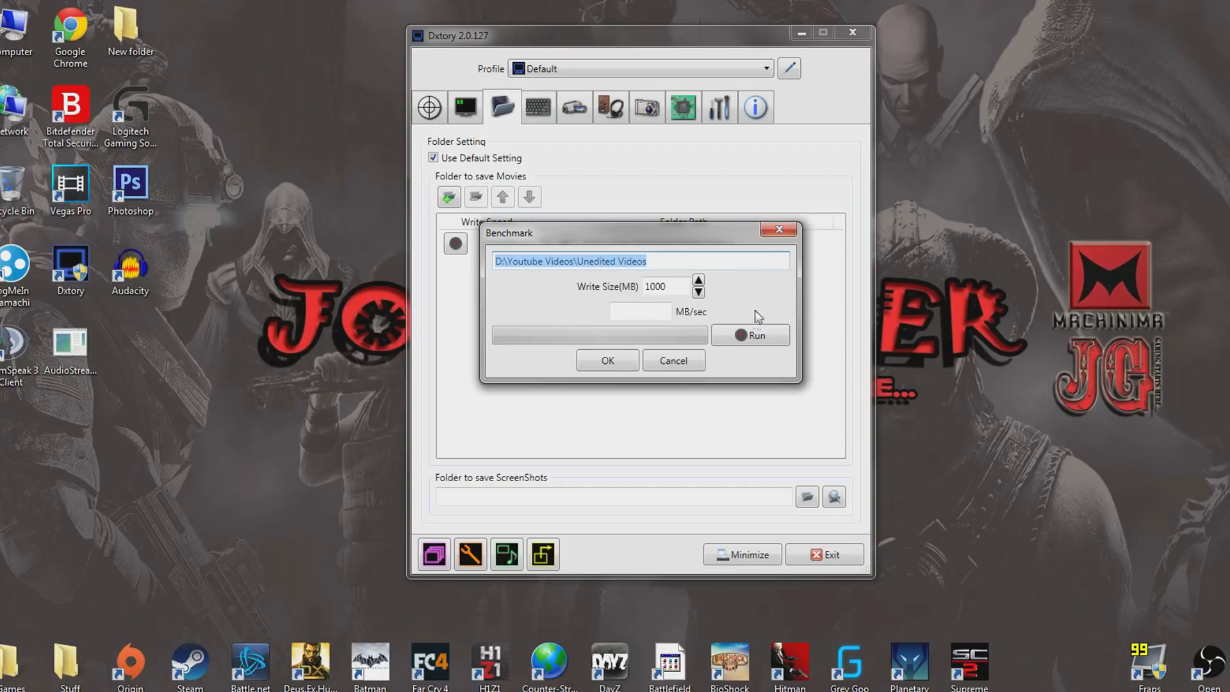
{"action": "left_click_drag", "start_coordinate": [638, 237], "coordinate": [793, 239]}
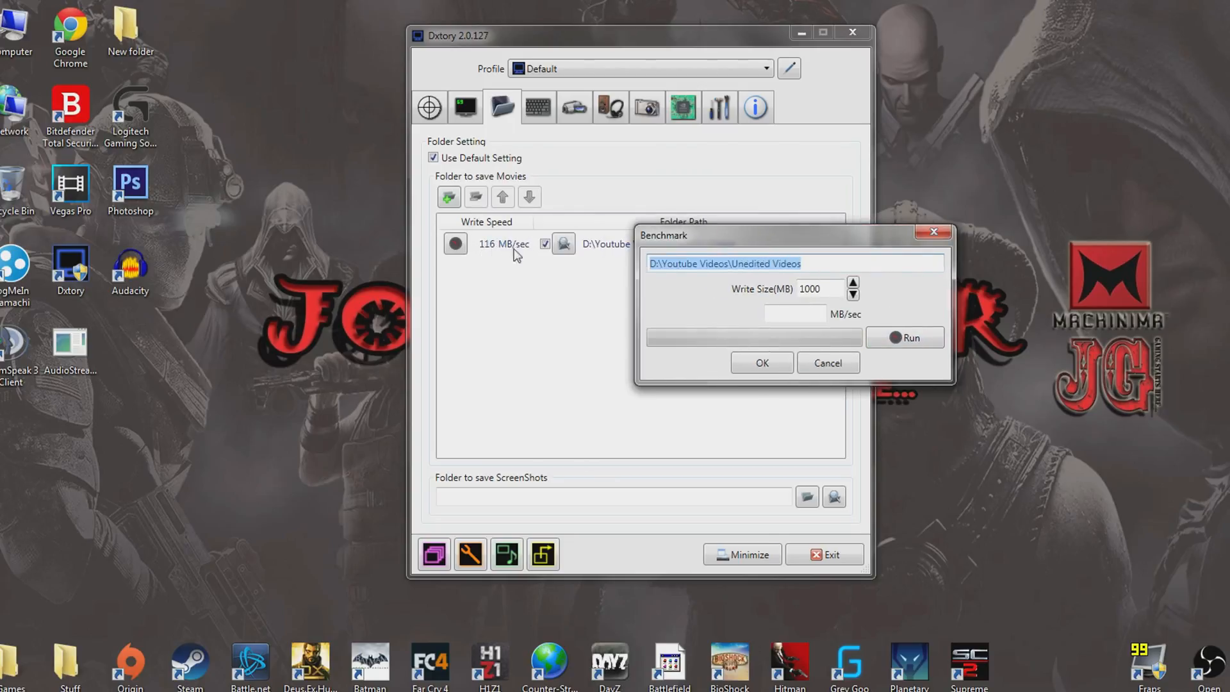
{"action": "left_click_drag", "start_coordinate": [732, 243], "coordinate": [656, 242]}
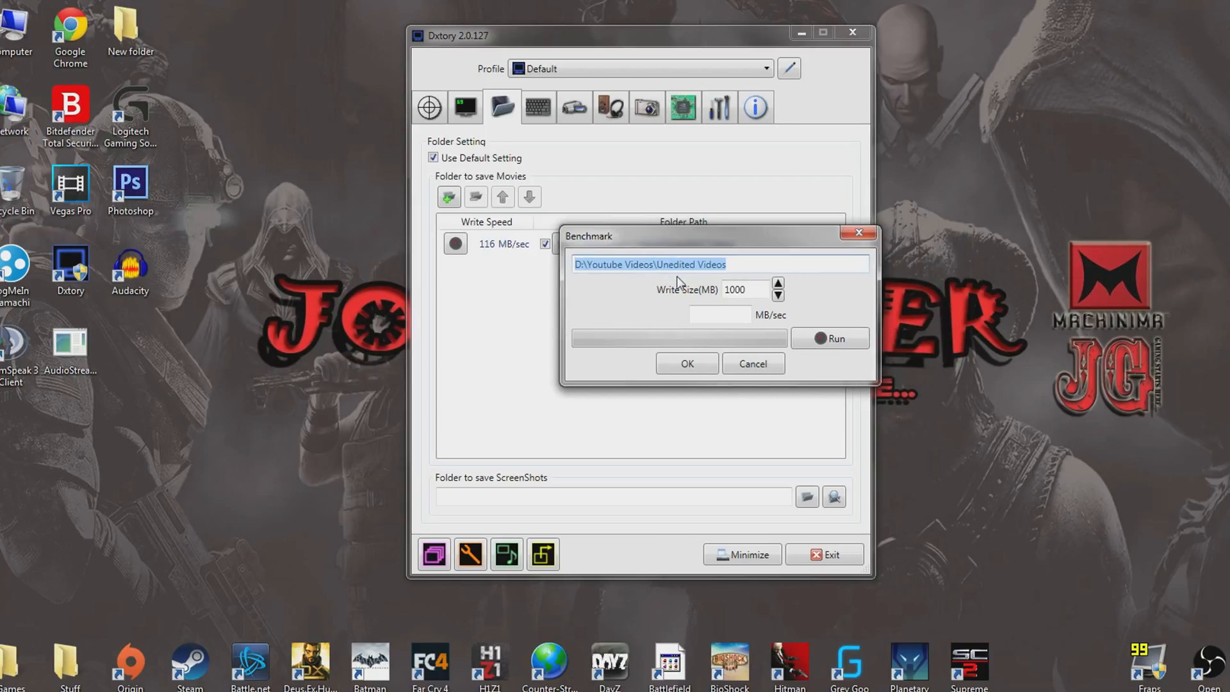
{"action": "left_click_drag", "start_coordinate": [708, 241], "coordinate": [660, 239]}
{"action": "left_click", "coordinate": [692, 262]}
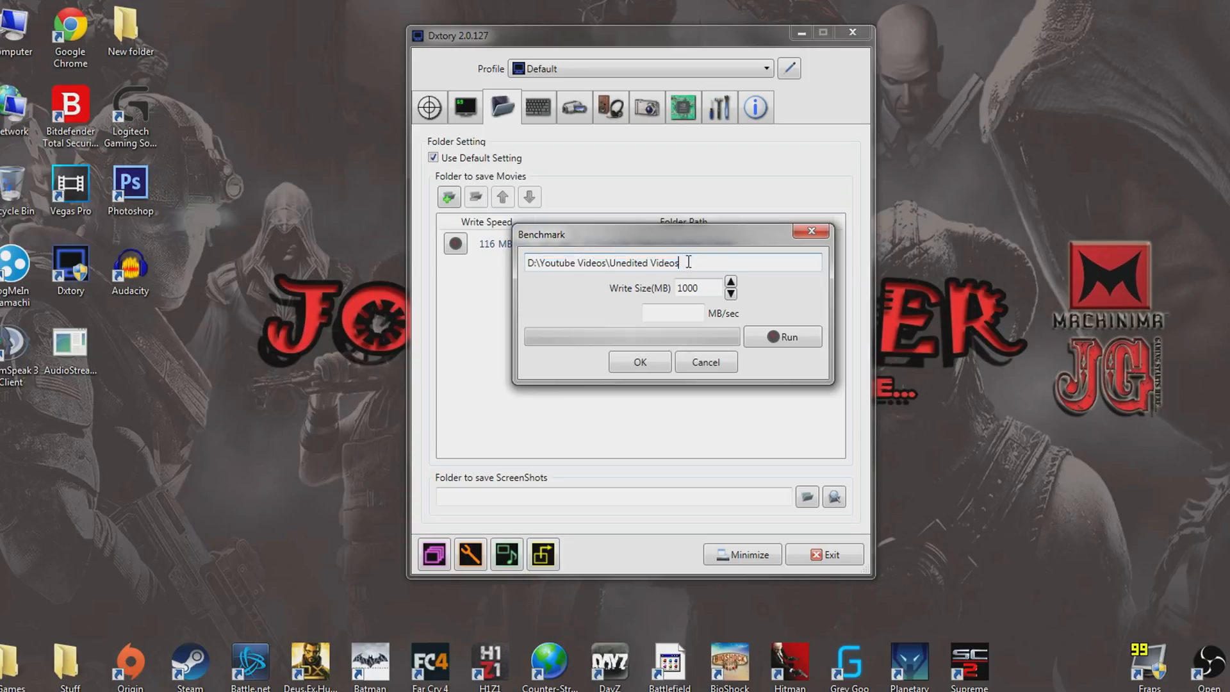
{"action": "left_click", "coordinate": [783, 337]}
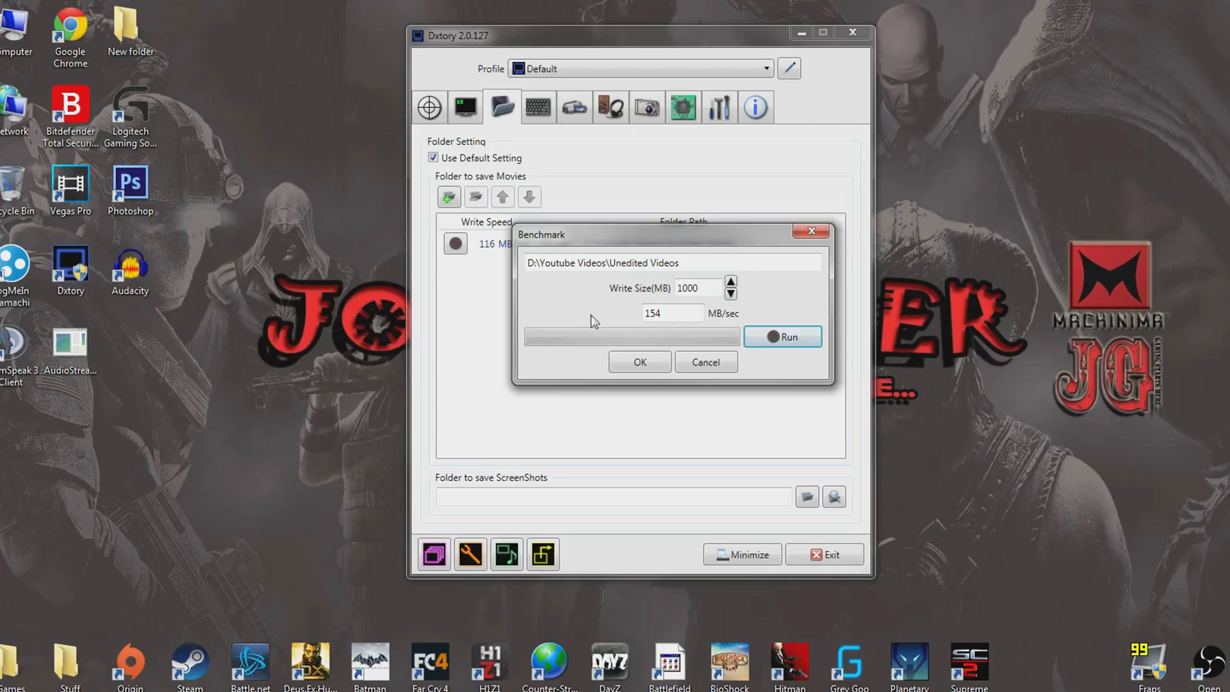
{"action": "left_click", "coordinate": [651, 362]}
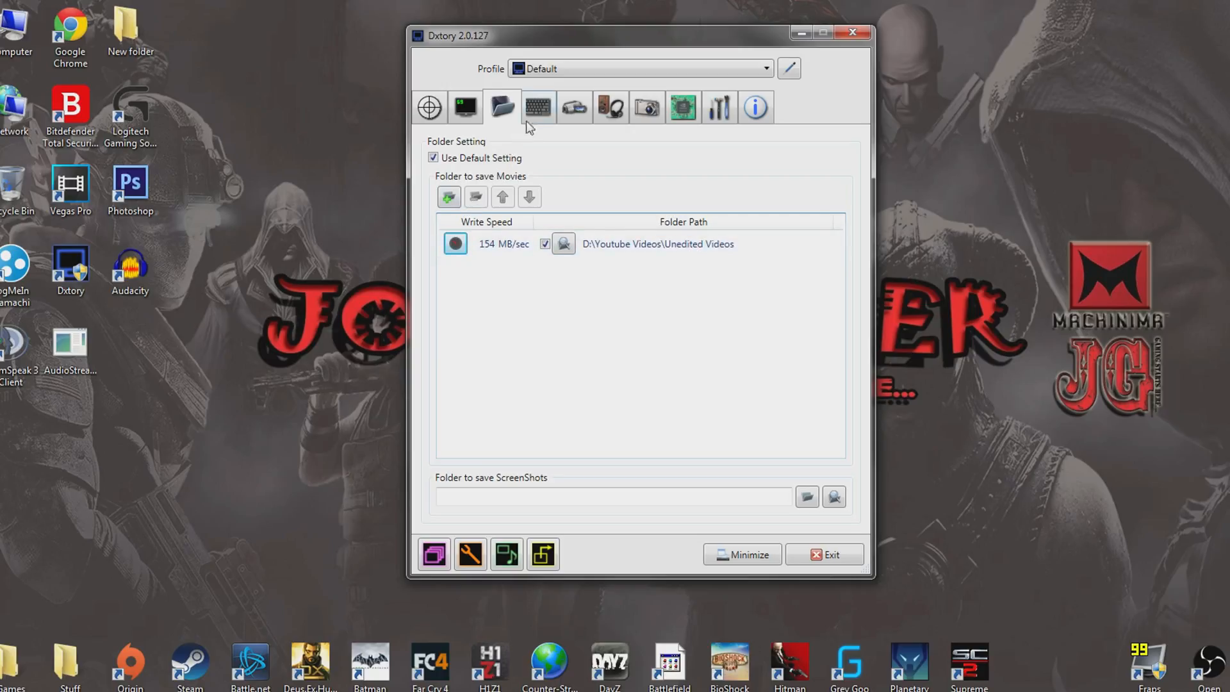
Assign F12 as the hotkey for starting and stopping movie capture.
{"action": "left_click", "coordinate": [539, 105]}
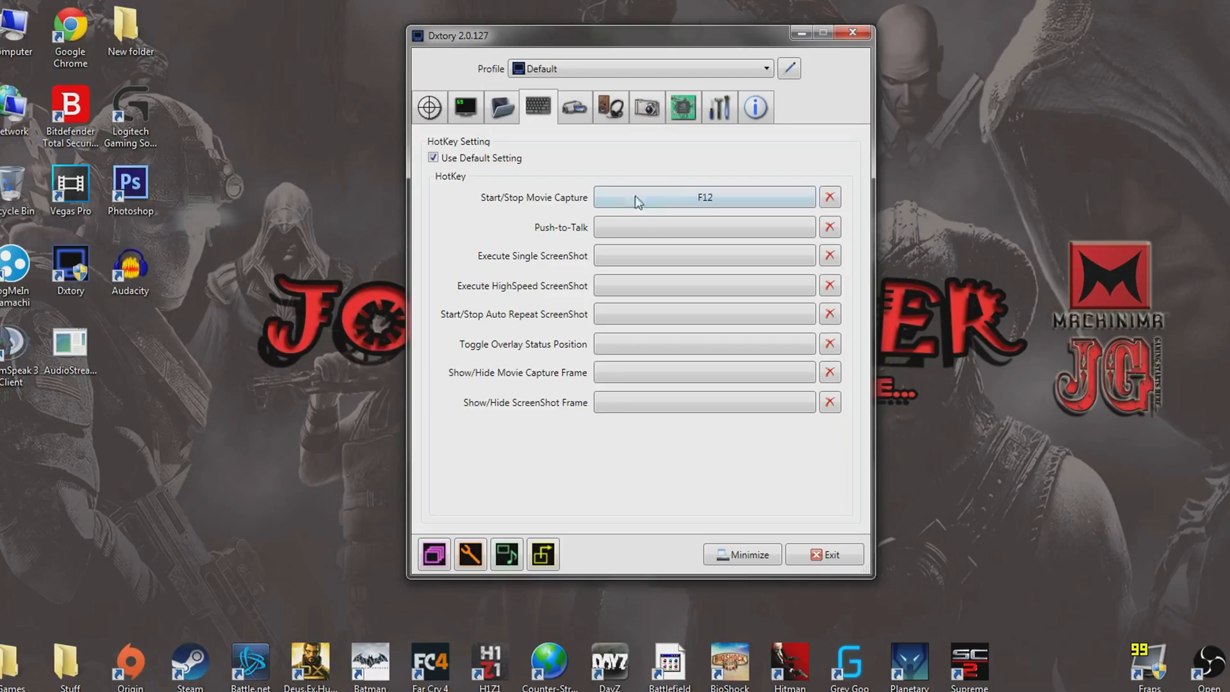
{"action": "left_click", "coordinate": [708, 197]}
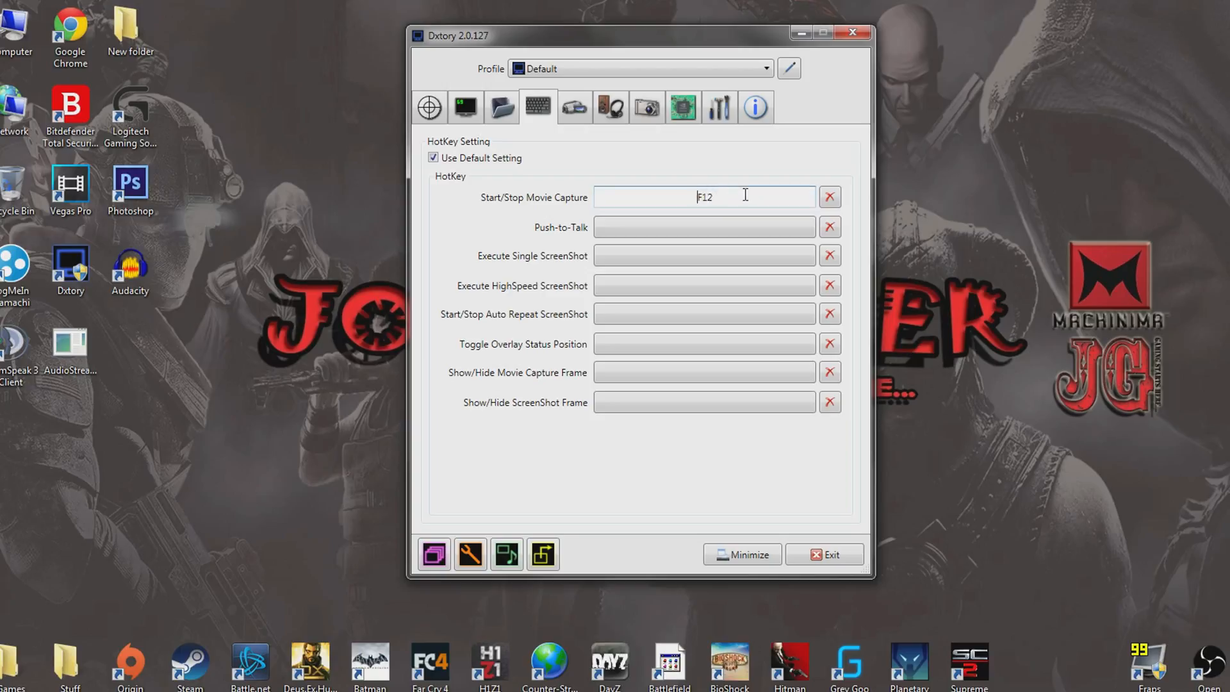
{"action": "key", "text": "F12"}
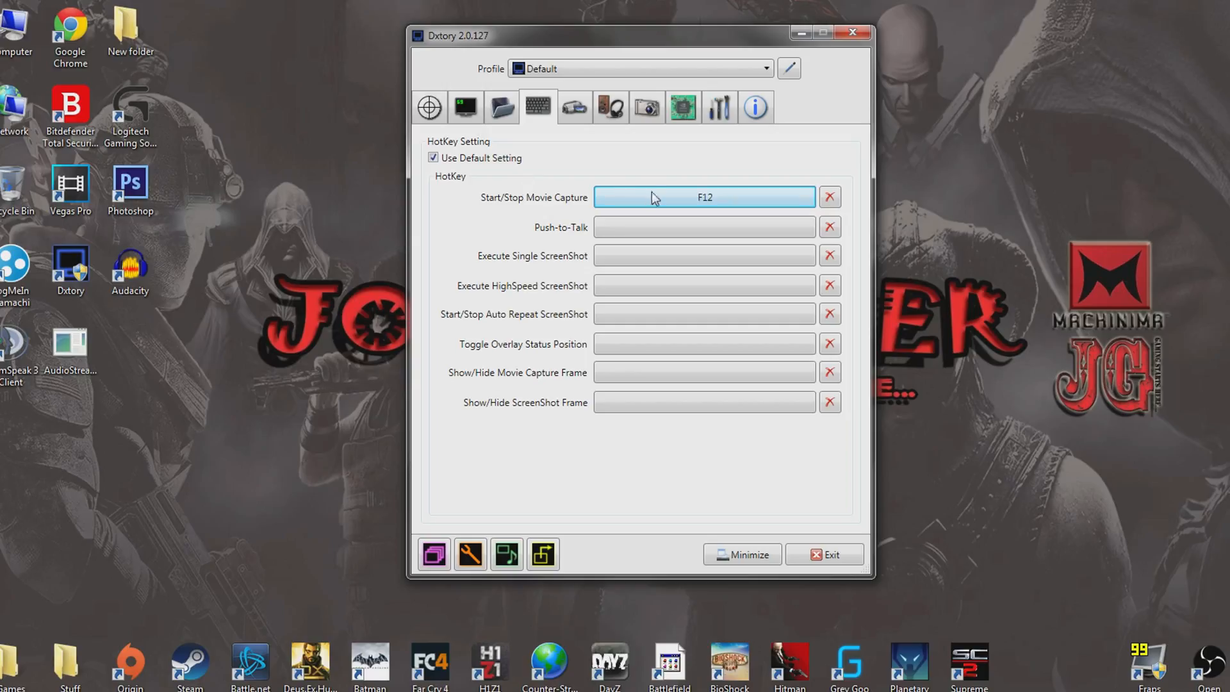
Review the Default profile's overlay status options and colors, and its hotkey settings.
{"action": "left_click", "coordinate": [474, 109]}
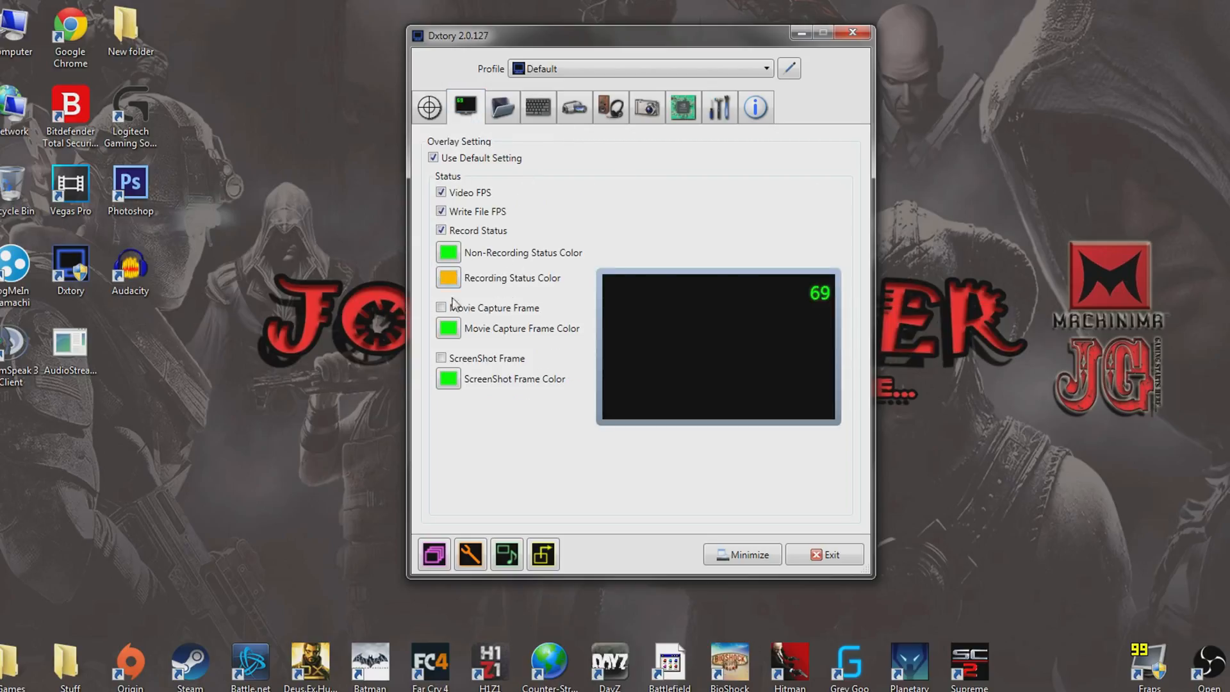
{"action": "left_click", "coordinate": [547, 116]}
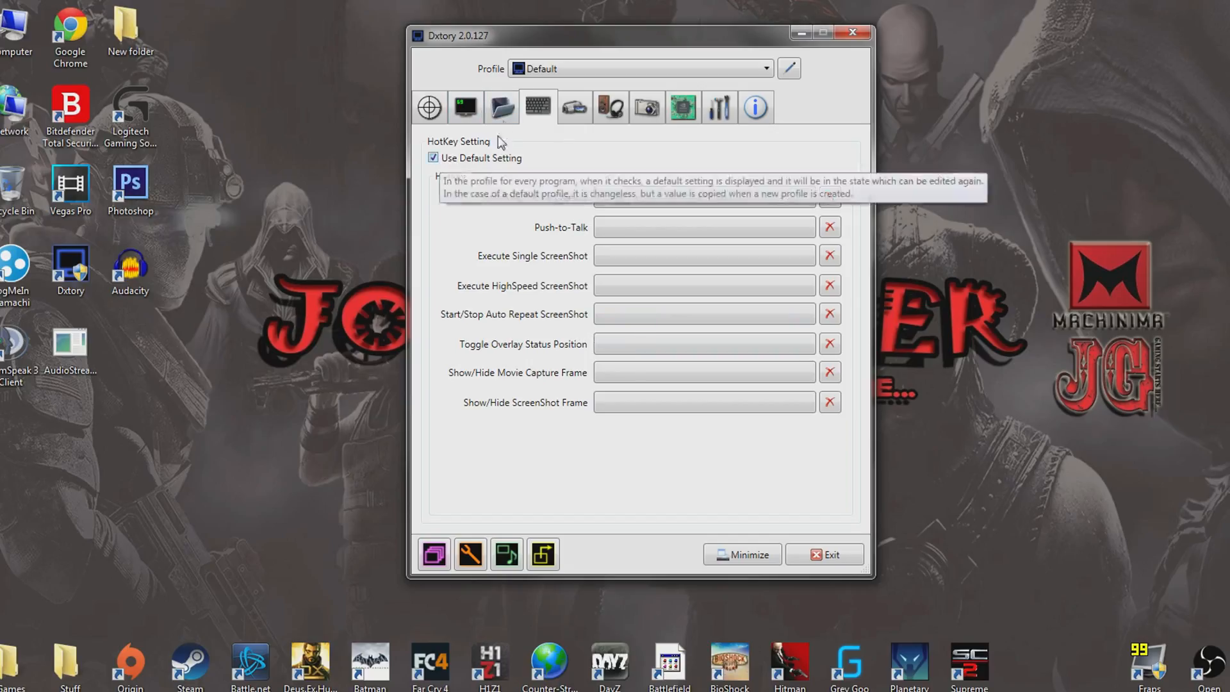
{"action": "left_click", "coordinate": [490, 110]}
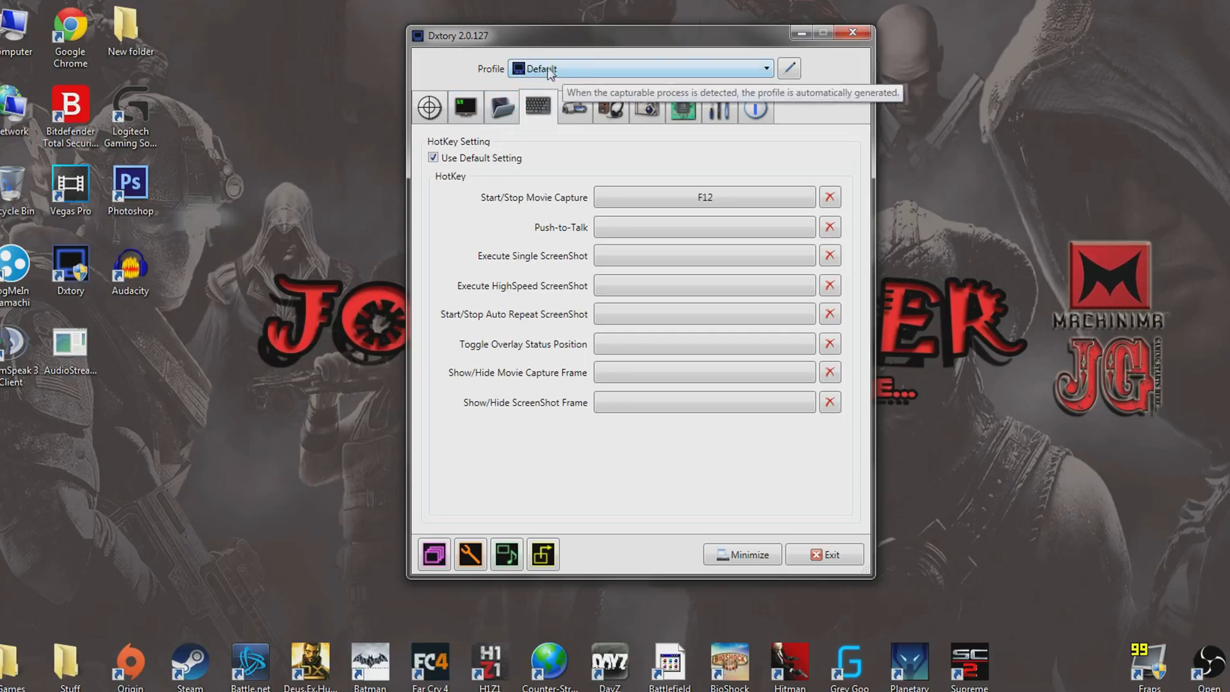
Review the video codecs offered in the movie settings and look at the Lagarith Lossless Video Codec download page in the browser.
{"action": "left_click", "coordinate": [574, 110]}
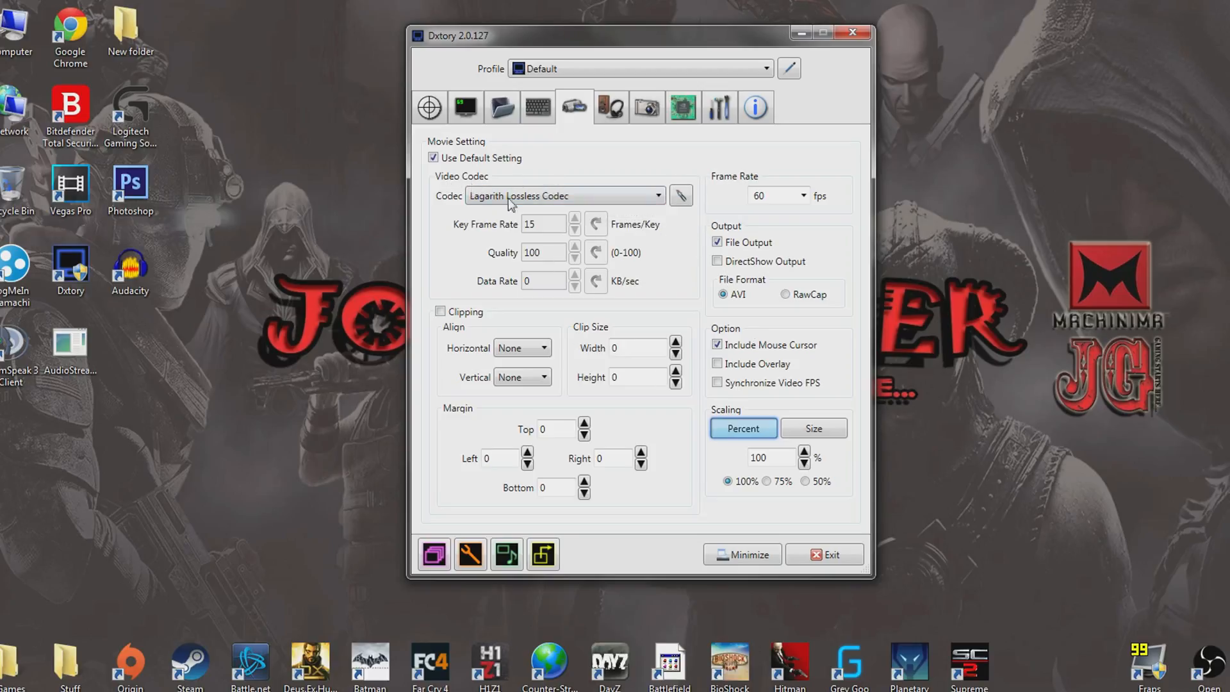
{"action": "left_click", "coordinate": [602, 200]}
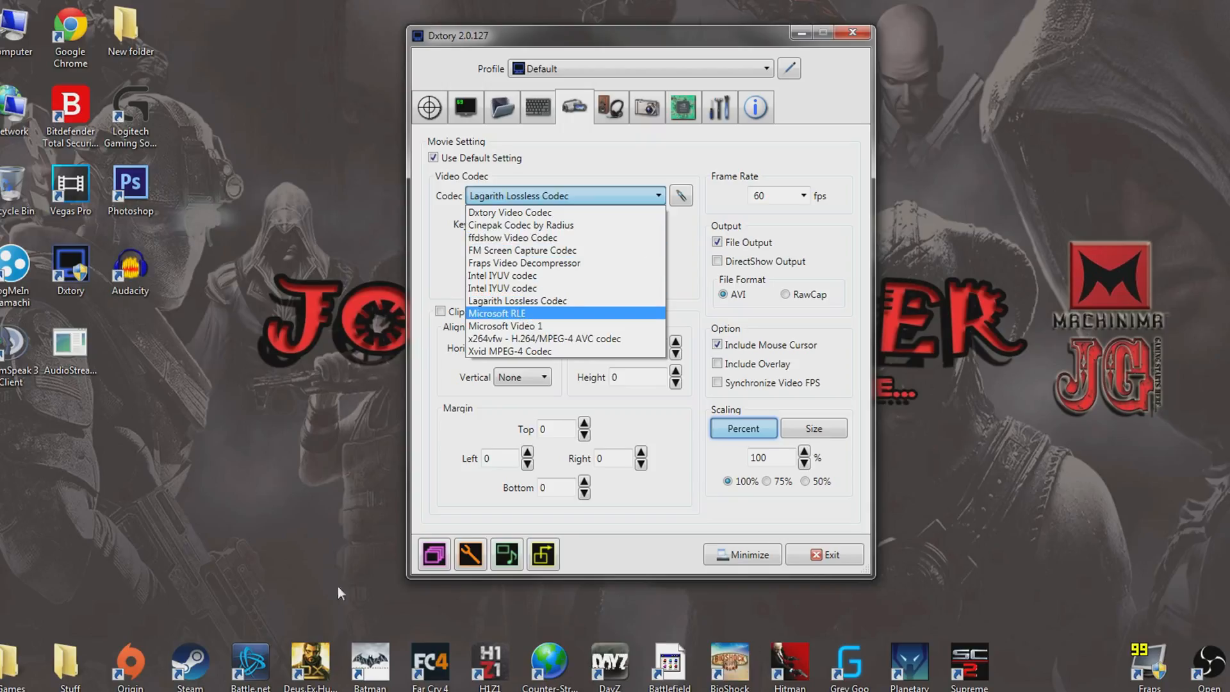
{"action": "left_click", "coordinate": [263, 690]}
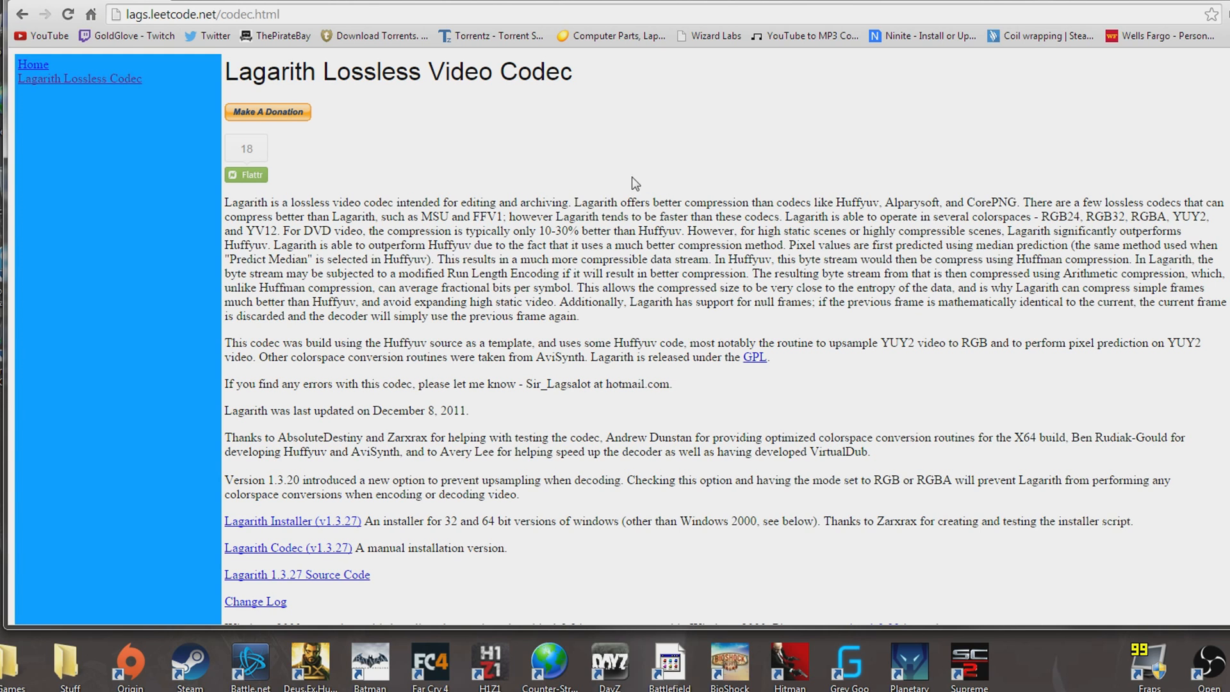
{"action": "scroll", "coordinate": [626, 288], "scroll_direction": "down", "scroll_amount": 1}
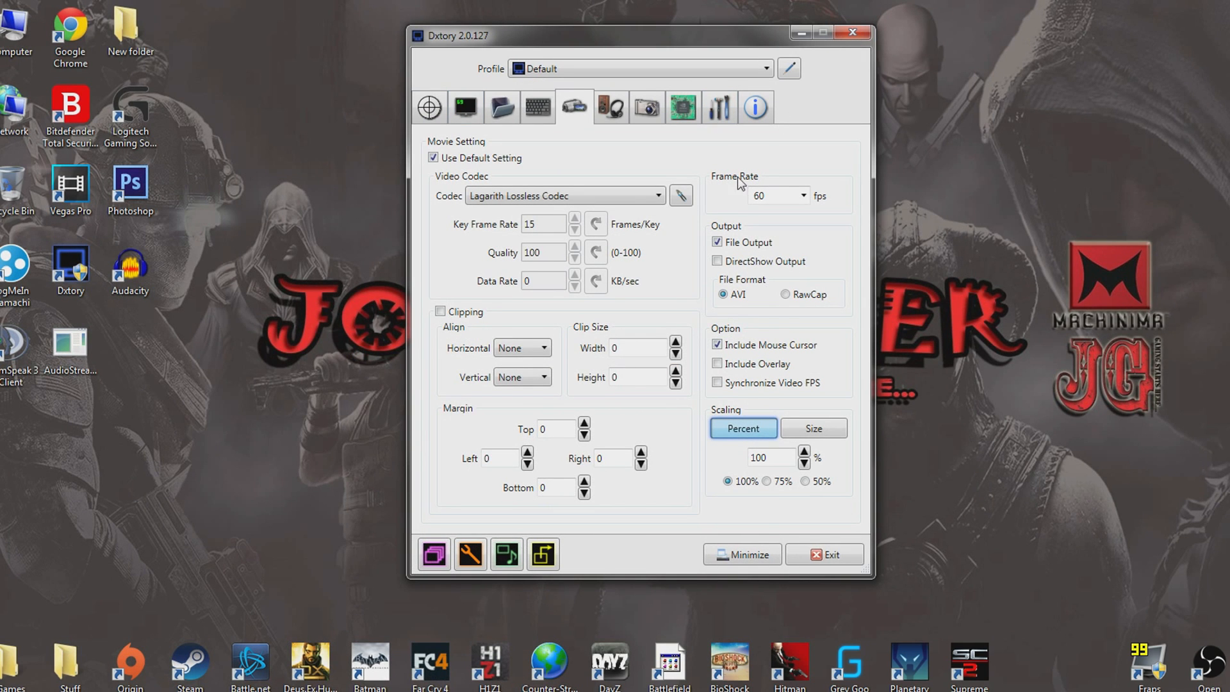
Select Lagarith Lossless Codec as the movie codec and set its mode to YV12 in the codec configuration.
{"action": "left_click", "coordinate": [634, 201]}
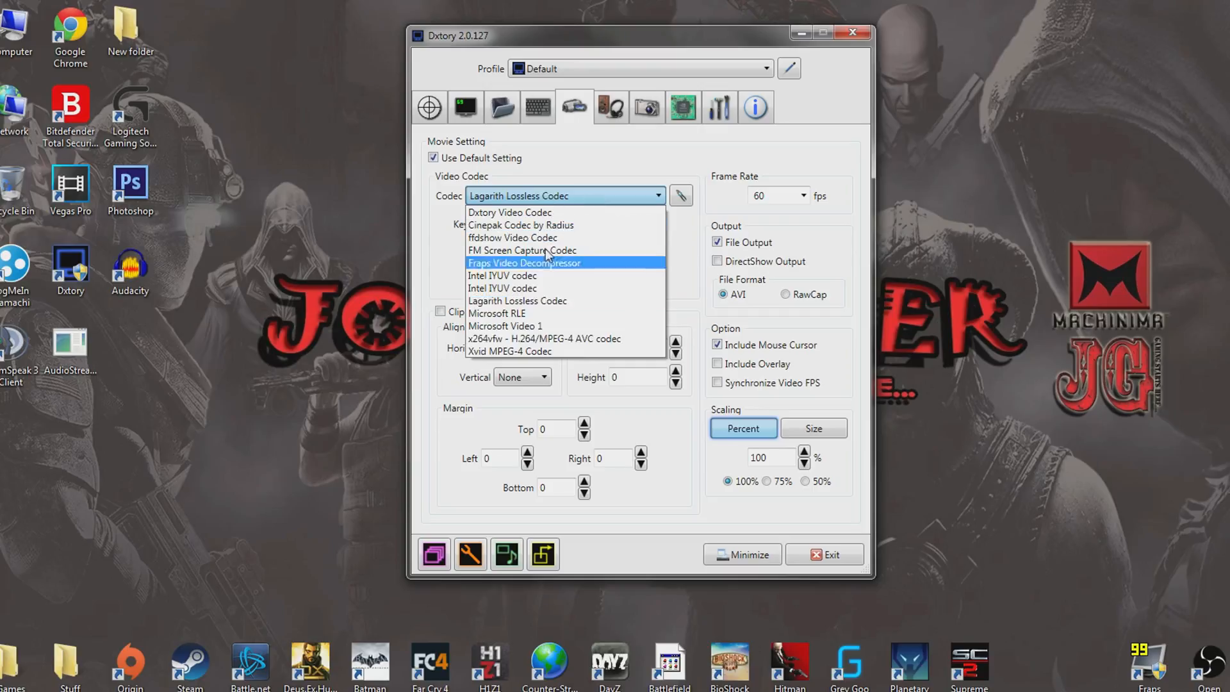
{"action": "left_click", "coordinate": [522, 306]}
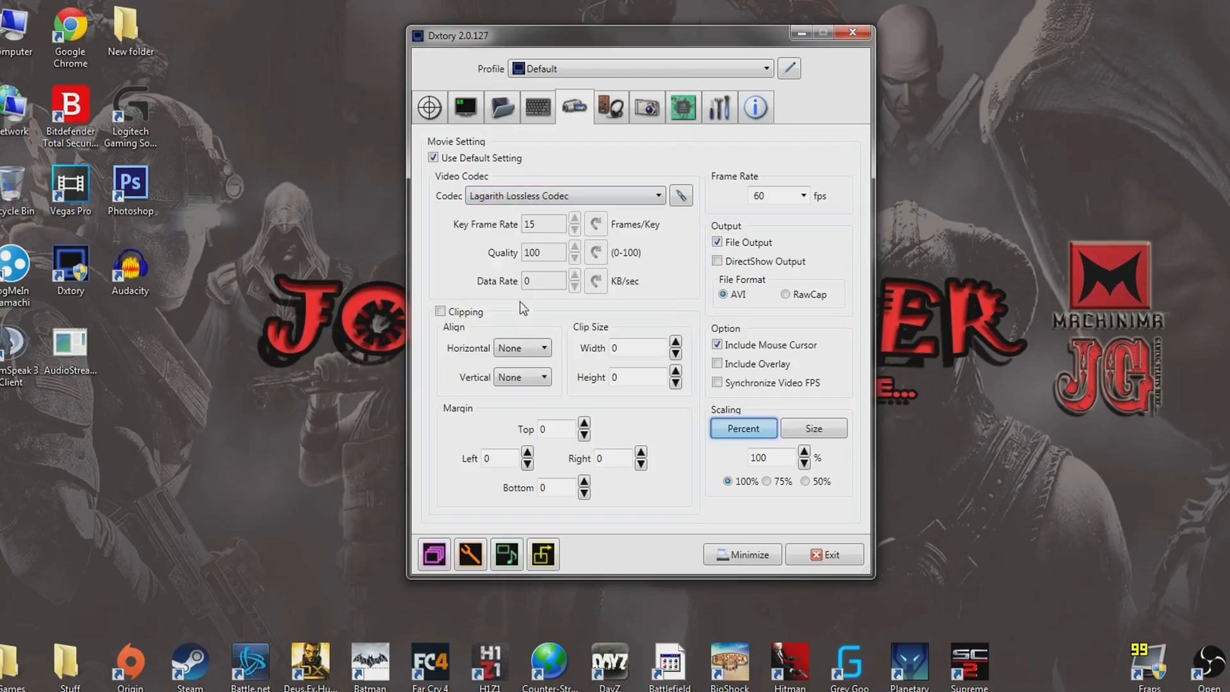
{"action": "left_click", "coordinate": [682, 200]}
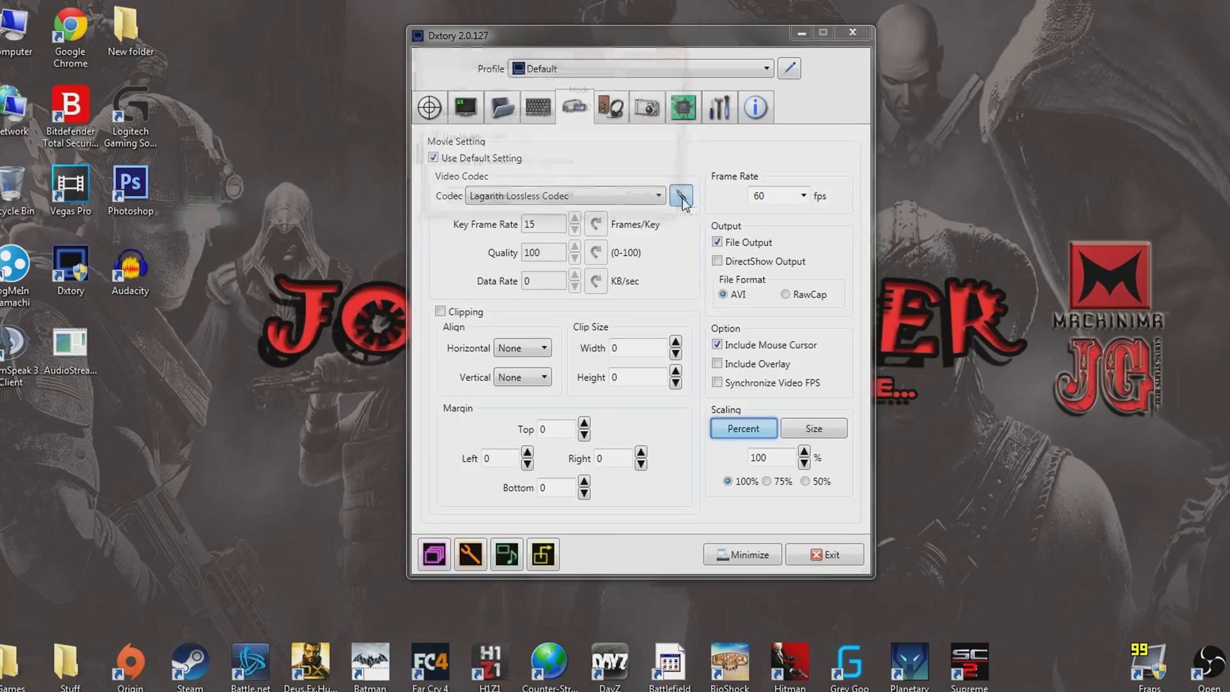
{"action": "left_click_drag", "start_coordinate": [541, 69], "coordinate": [603, 217]}
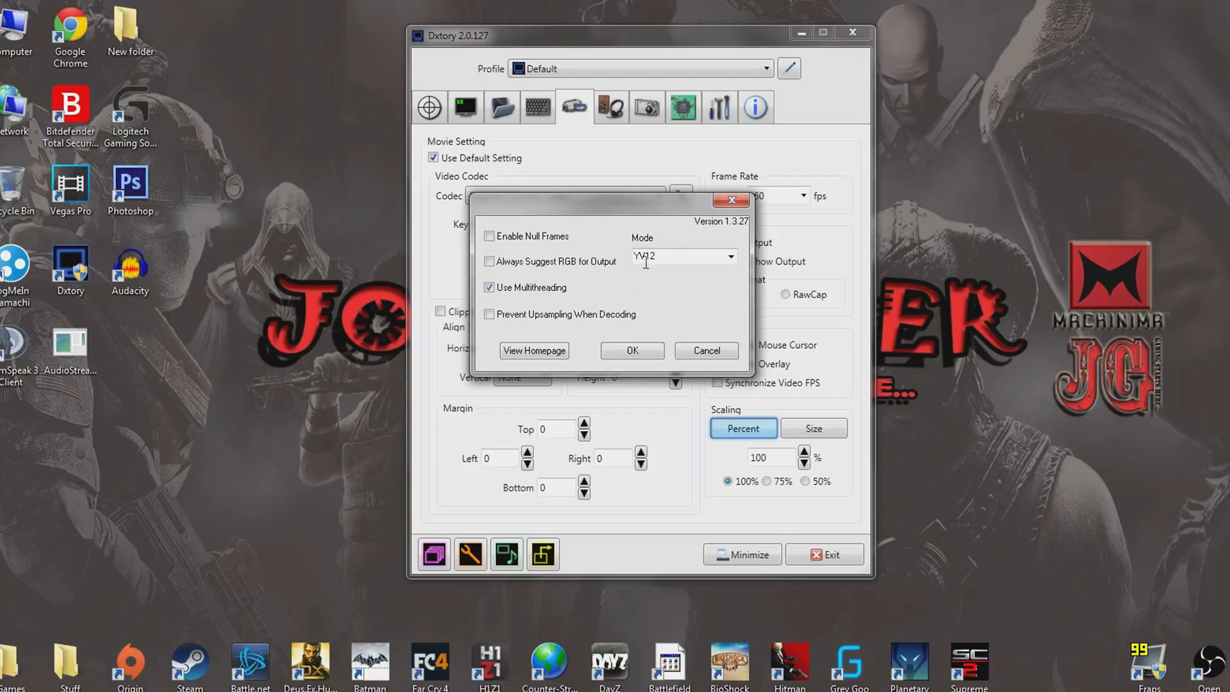
{"action": "left_click", "coordinate": [730, 256]}
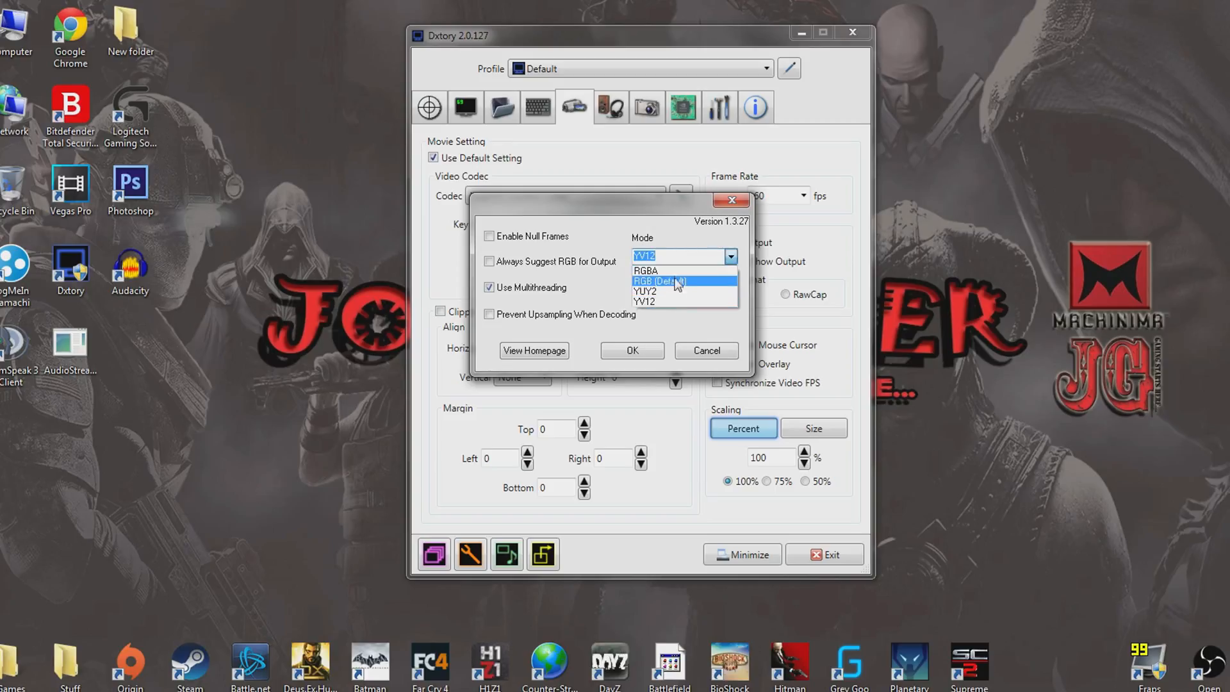
{"action": "left_click", "coordinate": [651, 302]}
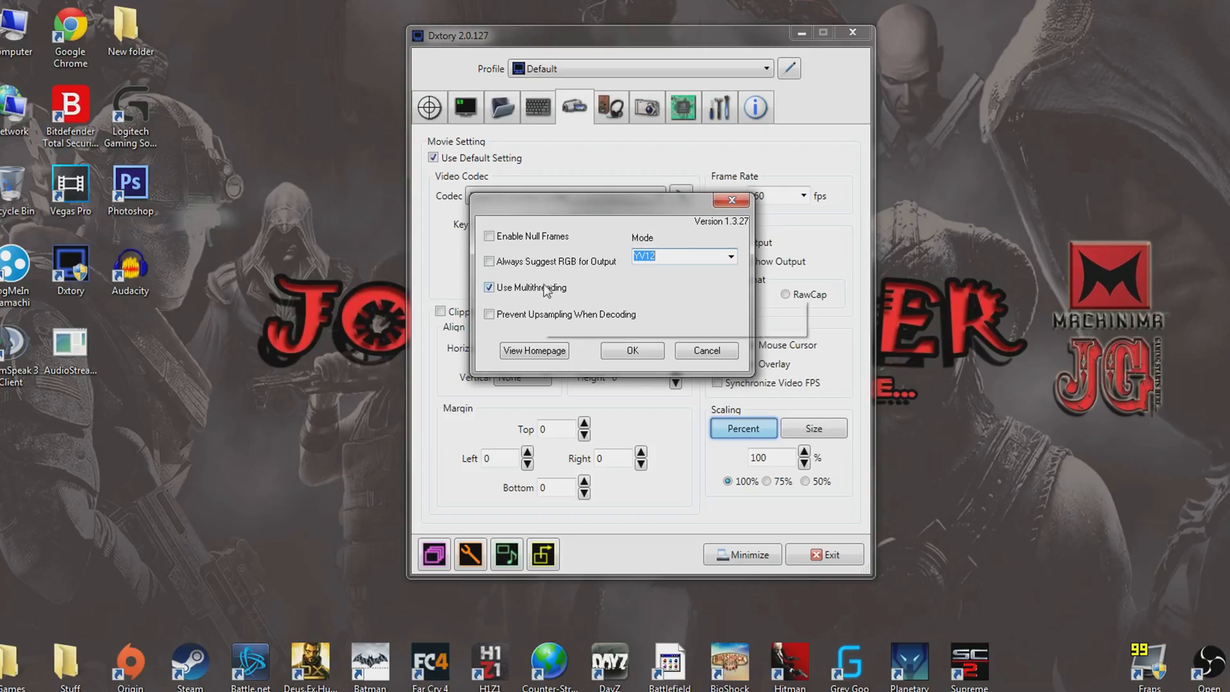
{"action": "left_click", "coordinate": [731, 256]}
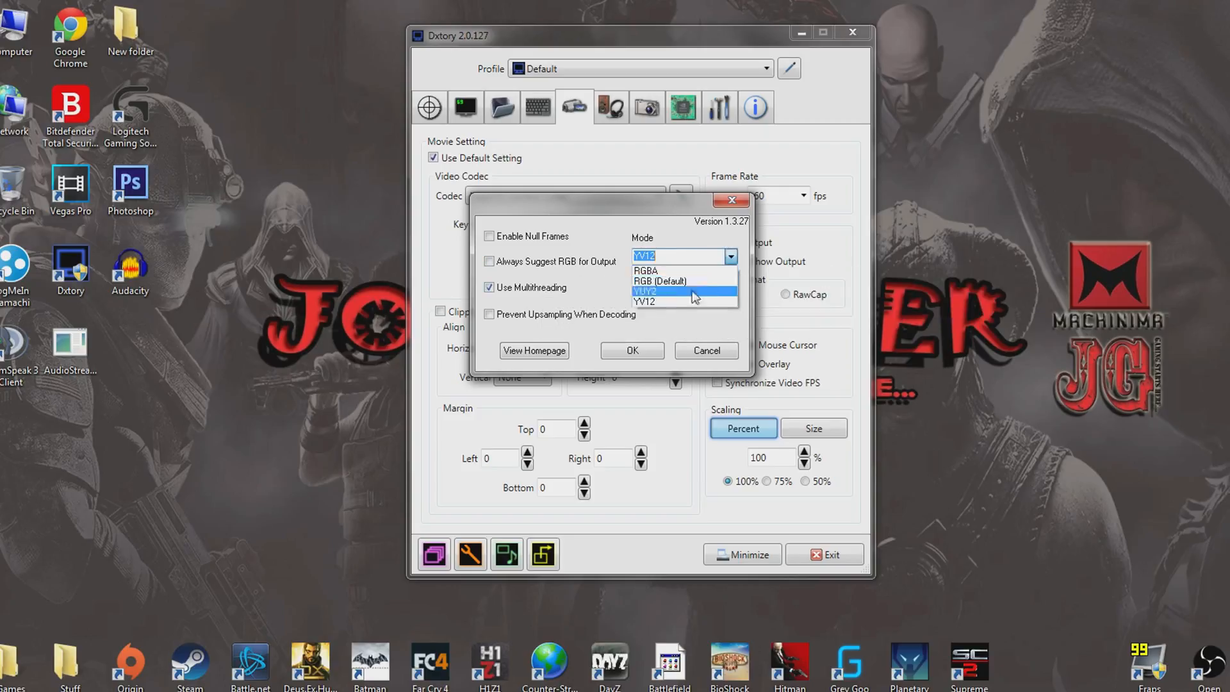
{"action": "left_click", "coordinate": [647, 303]}
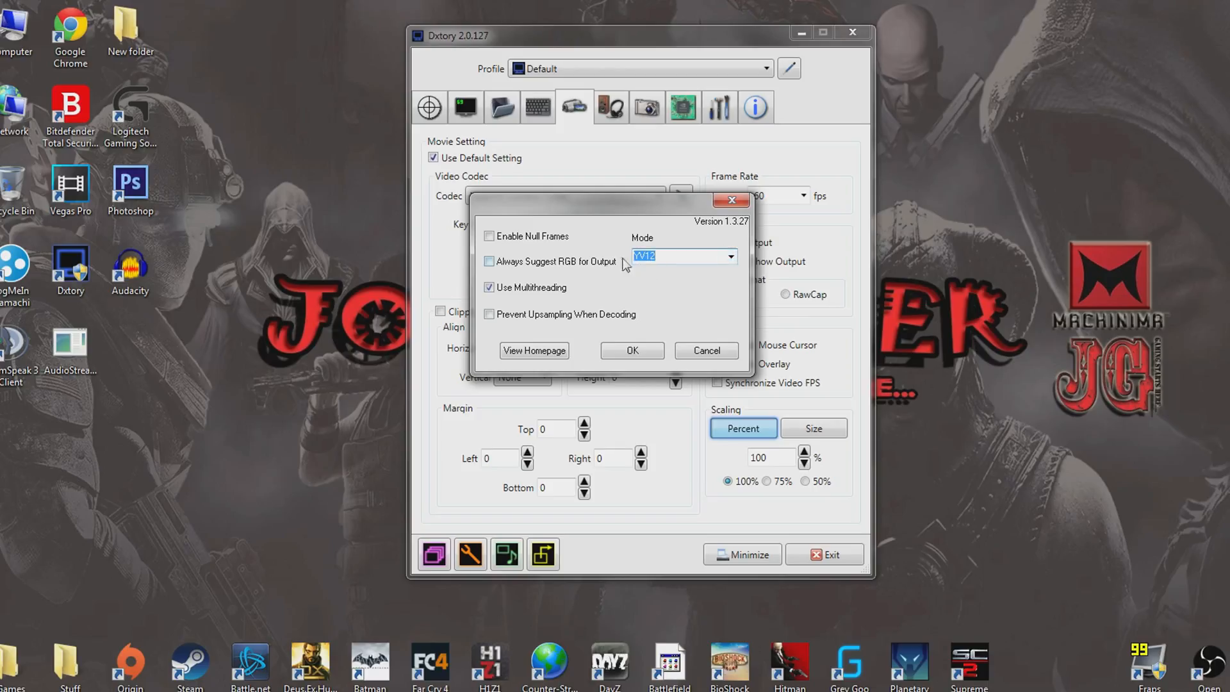
{"action": "left_click", "coordinate": [633, 350]}
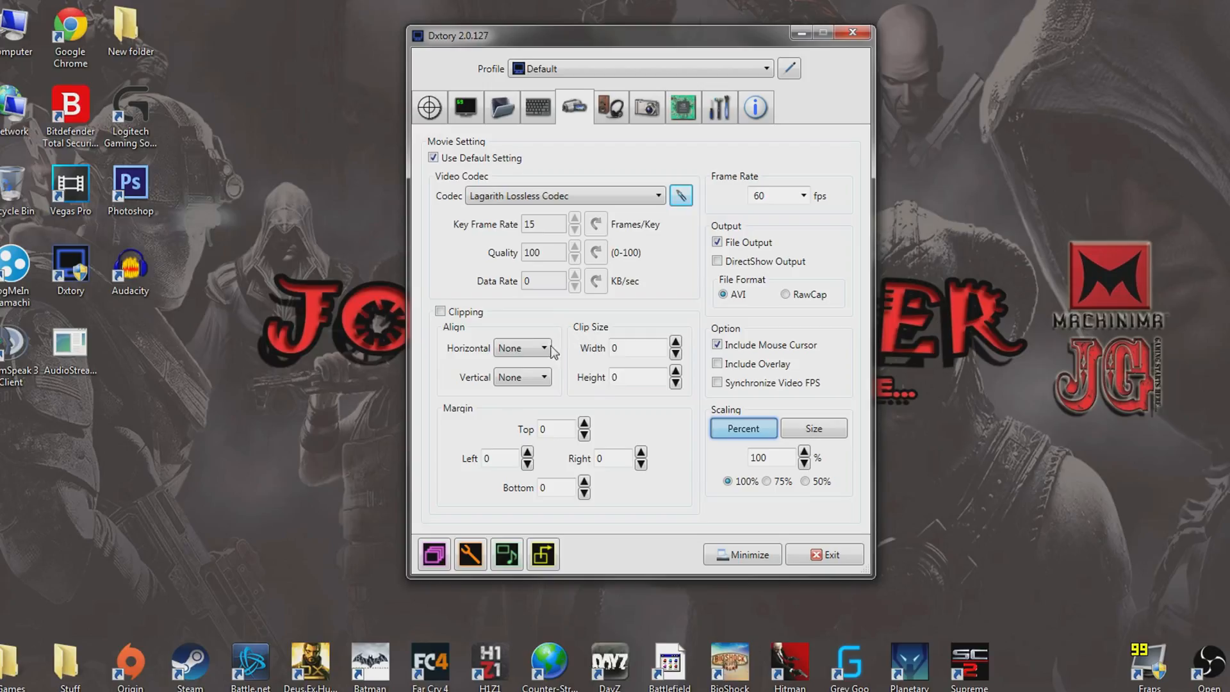
Set the movie frame rate to 60 fps.
{"action": "left_click", "coordinate": [802, 196]}
{"action": "left_click", "coordinate": [803, 196]}
{"action": "left_click", "coordinate": [803, 196]}
{"action": "left_click", "coordinate": [798, 199]}
{"action": "left_click", "coordinate": [804, 195]}
{"action": "left_click", "coordinate": [805, 195]}
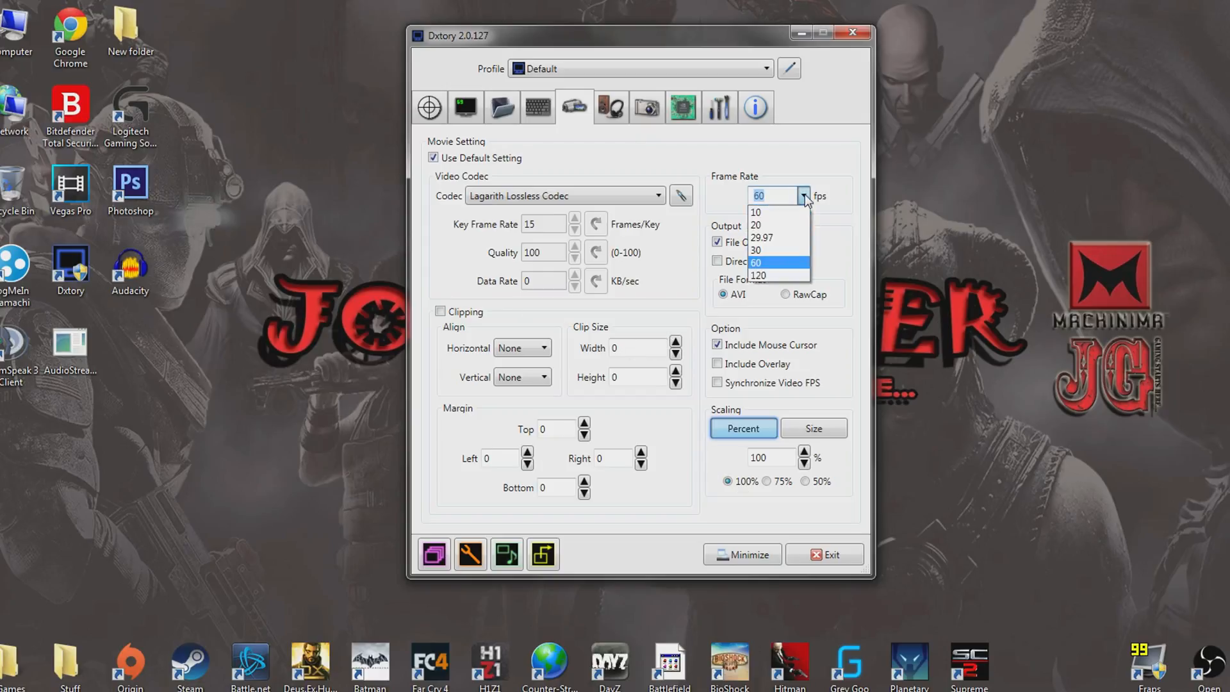
{"action": "left_click", "coordinate": [771, 265]}
Compare the overlay's FPS counter preview with the frame rate options in the movie settings.
{"action": "left_click", "coordinate": [467, 110]}
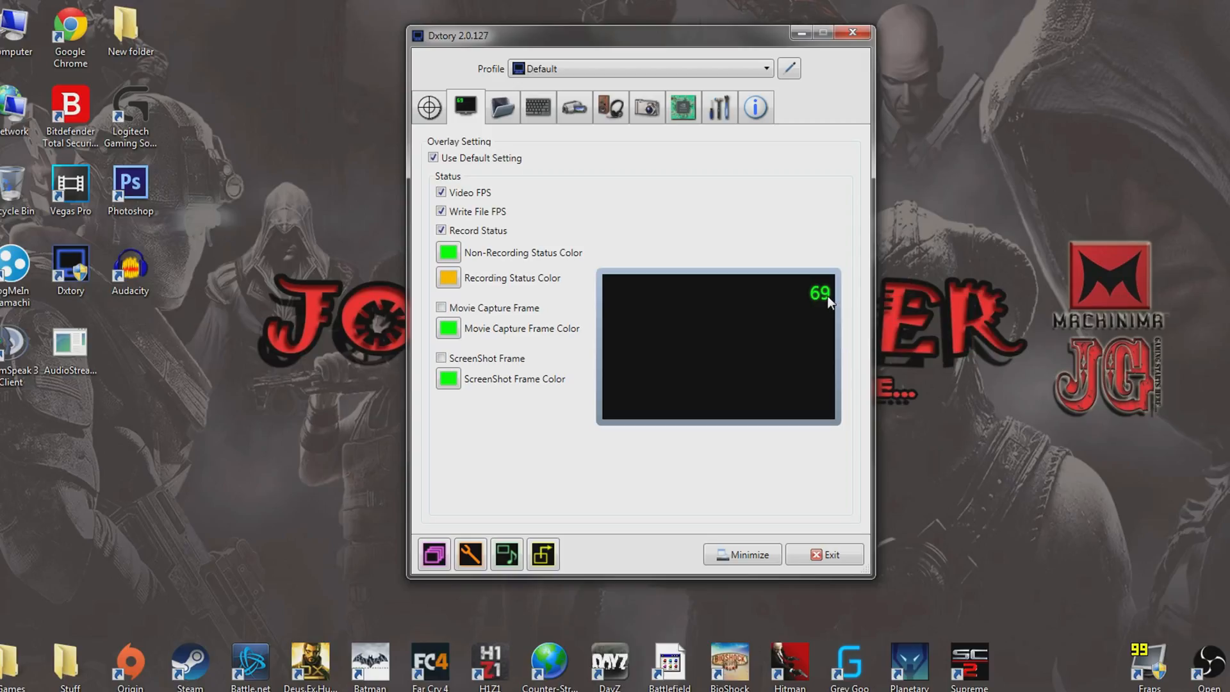
{"action": "left_click", "coordinate": [611, 109]}
{"action": "left_click", "coordinate": [570, 109]}
{"action": "left_click", "coordinate": [802, 196]}
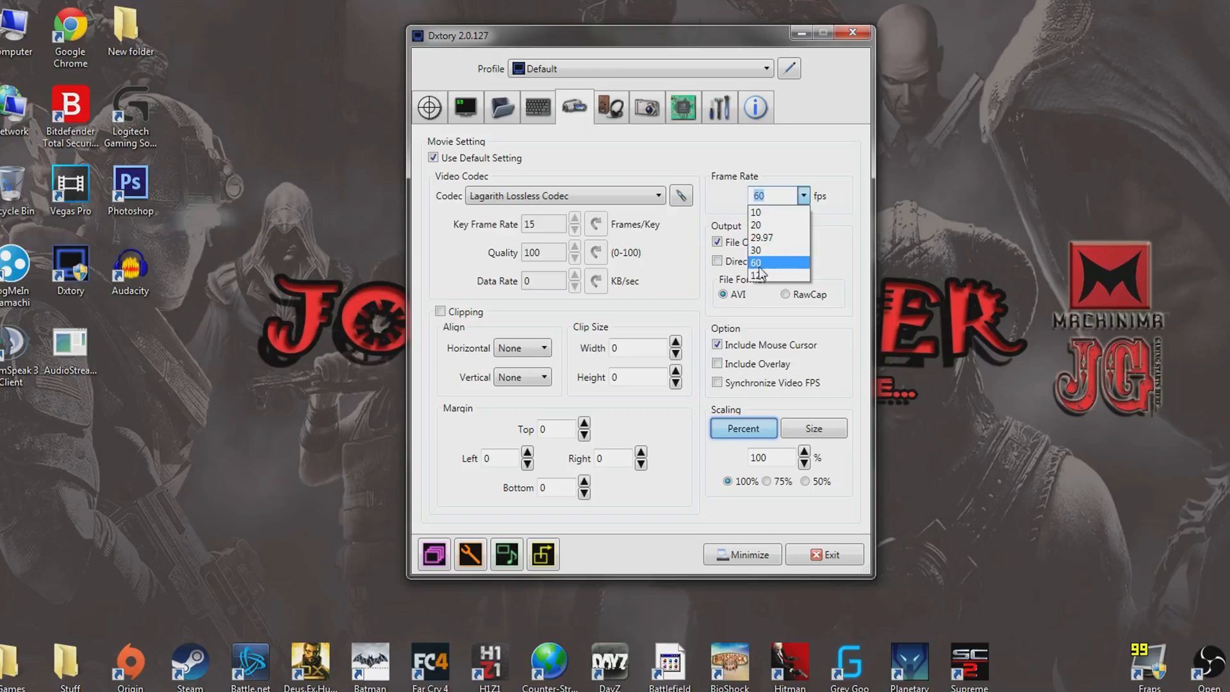
{"action": "left_click", "coordinate": [468, 107]}
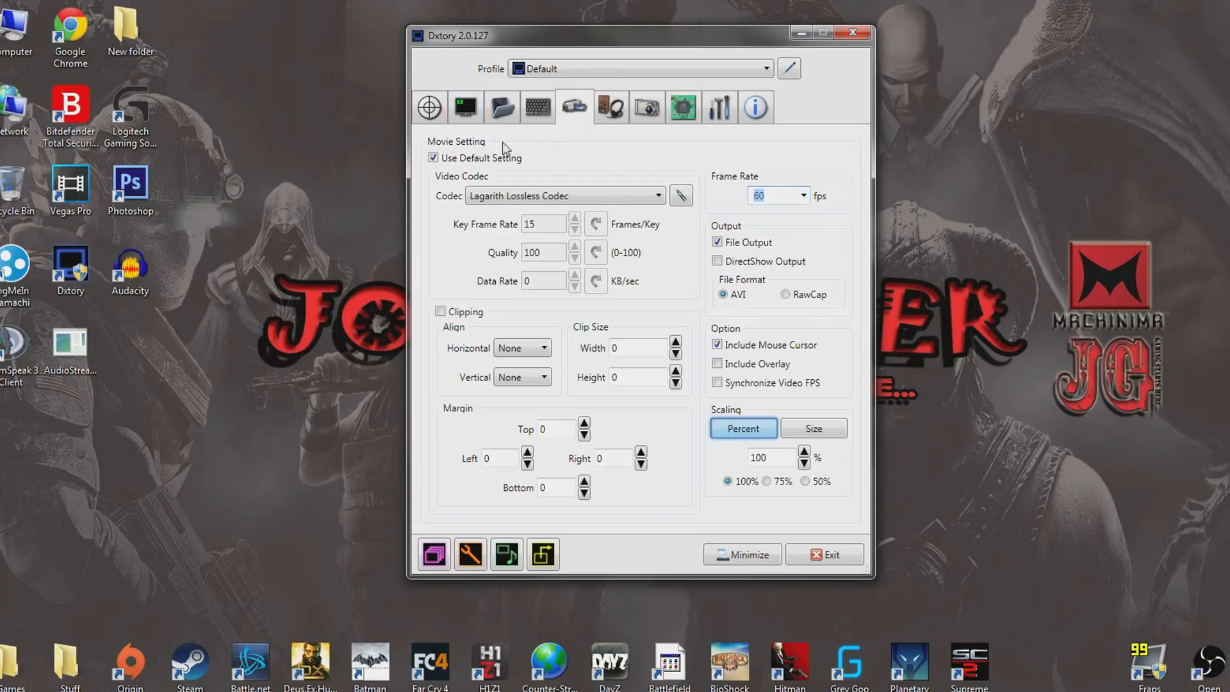
{"action": "left_click", "coordinate": [473, 115]}
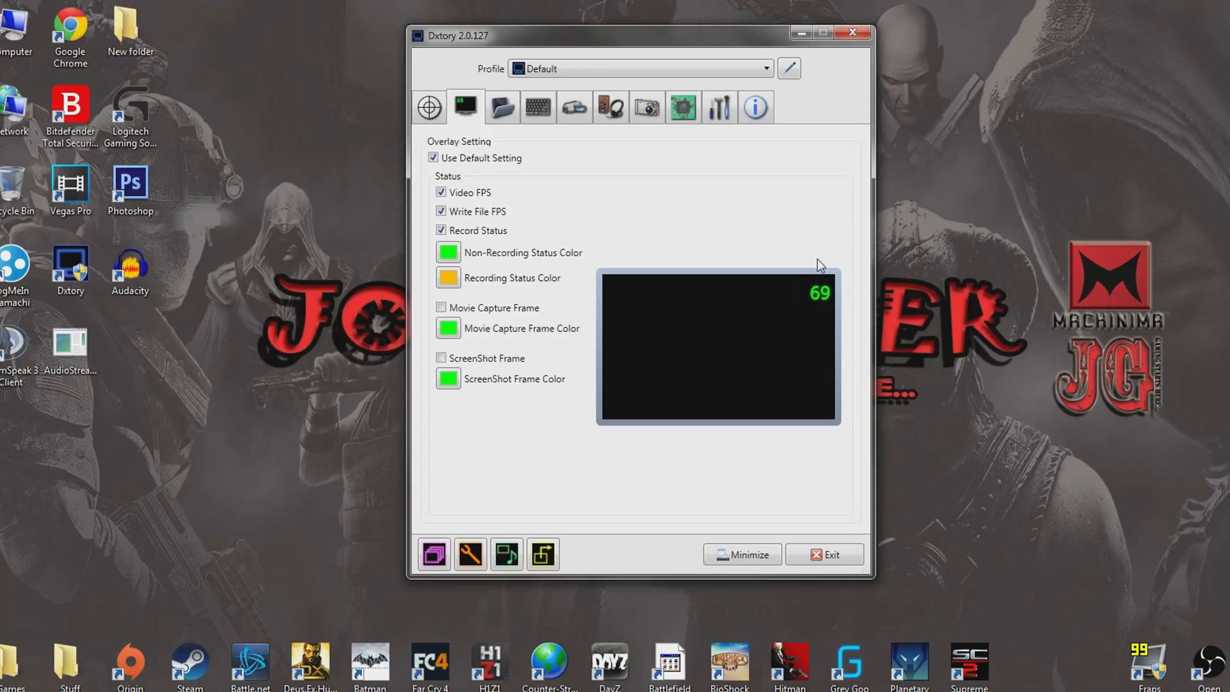
{"action": "left_click", "coordinate": [609, 109]}
{"action": "left_click", "coordinate": [580, 109]}
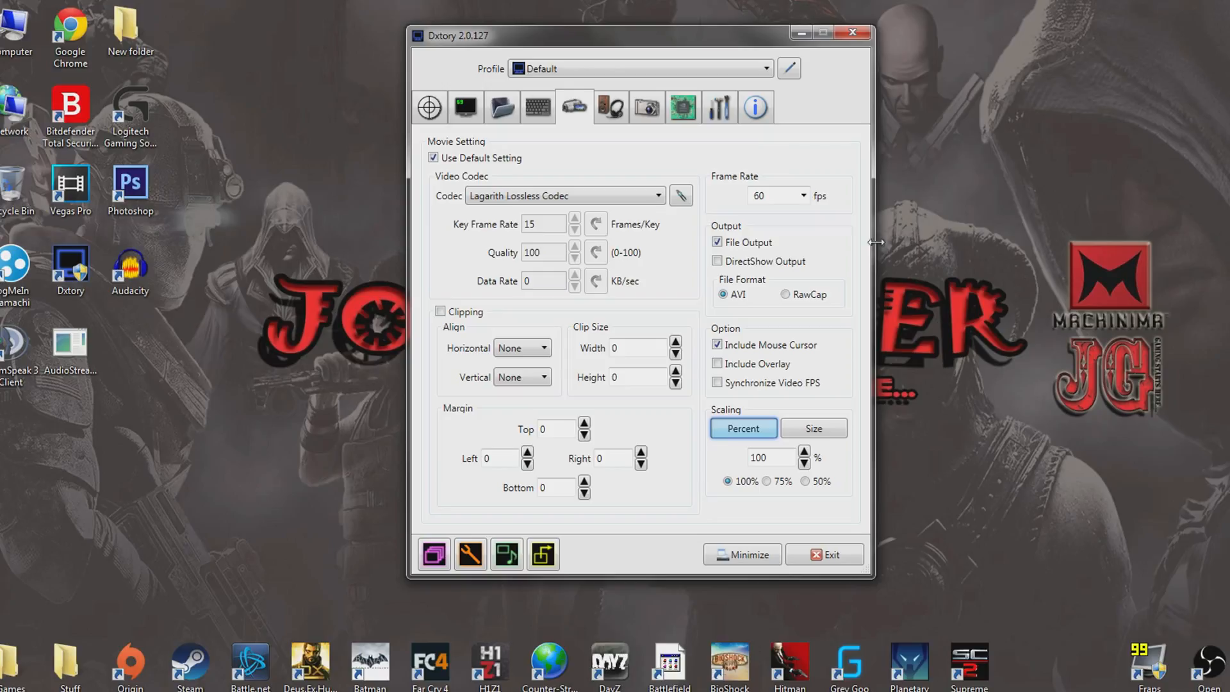
{"action": "left_click", "coordinate": [804, 195]}
{"action": "left_click", "coordinate": [835, 178]}
{"action": "left_click", "coordinate": [466, 107]}
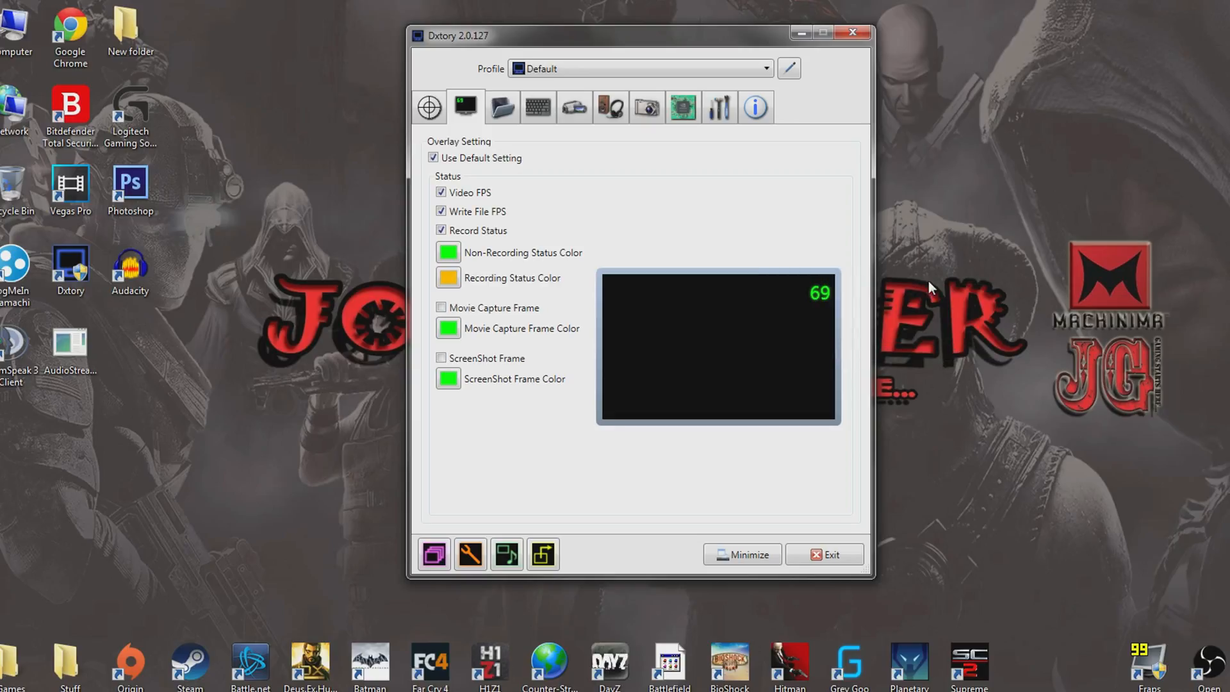
{"action": "left_click", "coordinate": [583, 108]}
{"action": "left_click", "coordinate": [803, 195]}
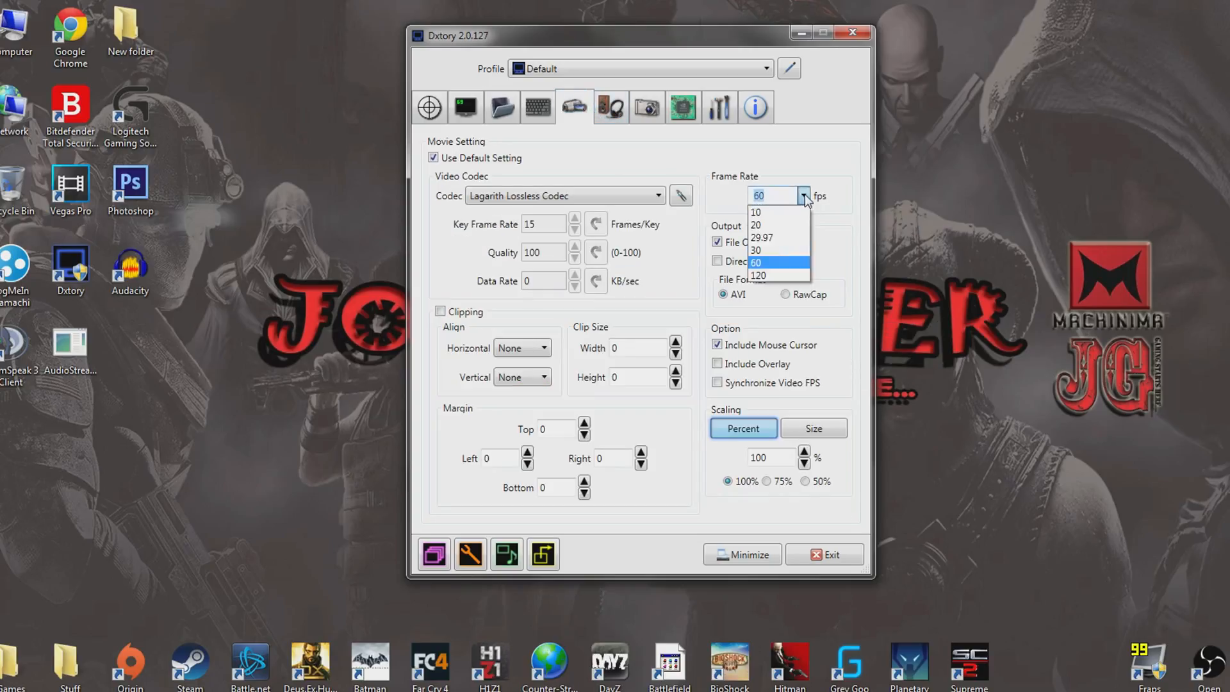
{"action": "left_click", "coordinate": [803, 196]}
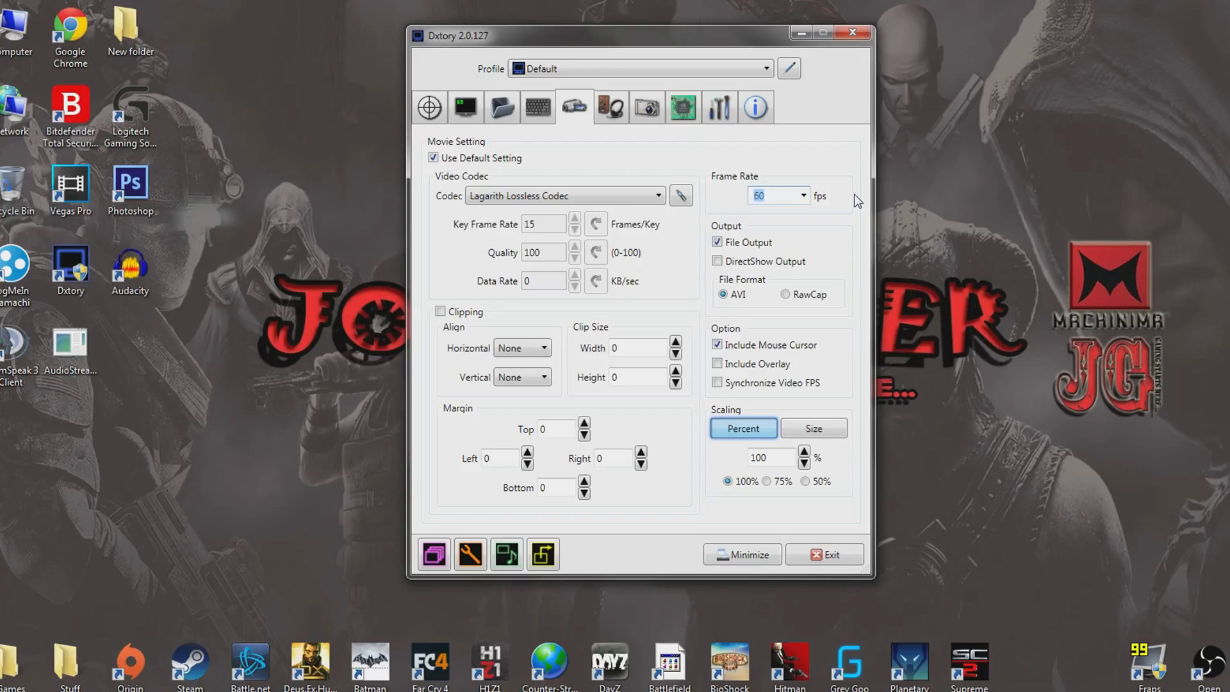
Set the movie frame rate to 30 fps and check the movie capture hotkey.
{"action": "left_click", "coordinate": [803, 196]}
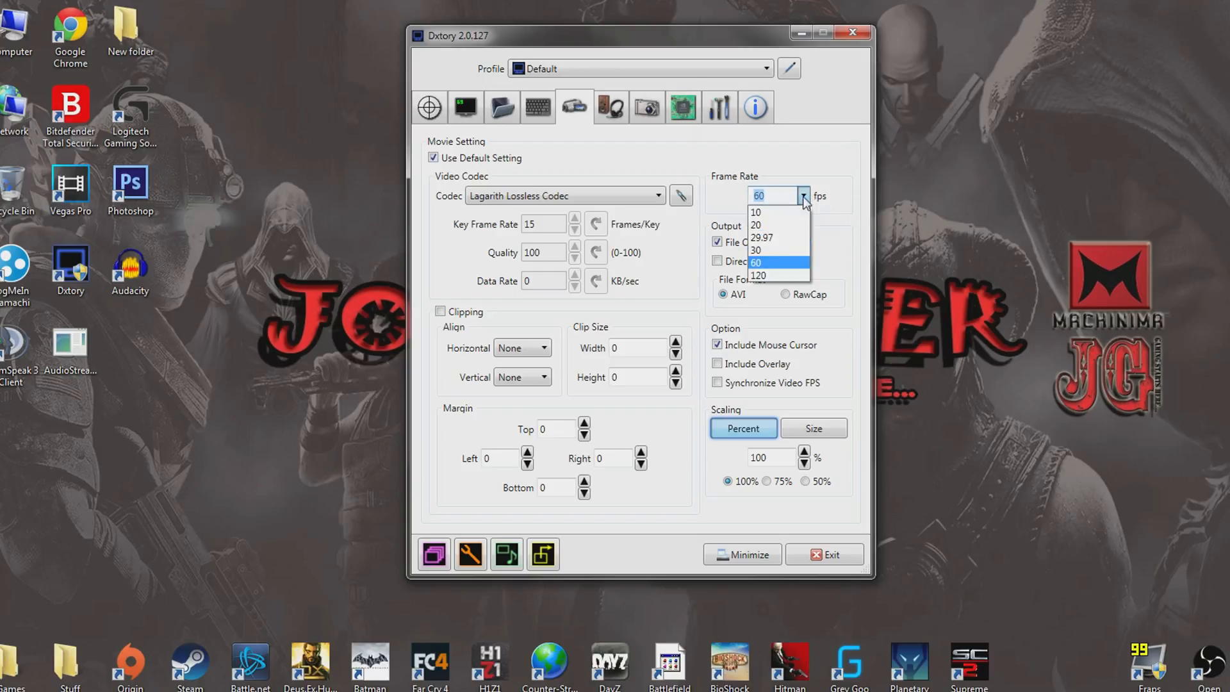
{"action": "left_click", "coordinate": [757, 251]}
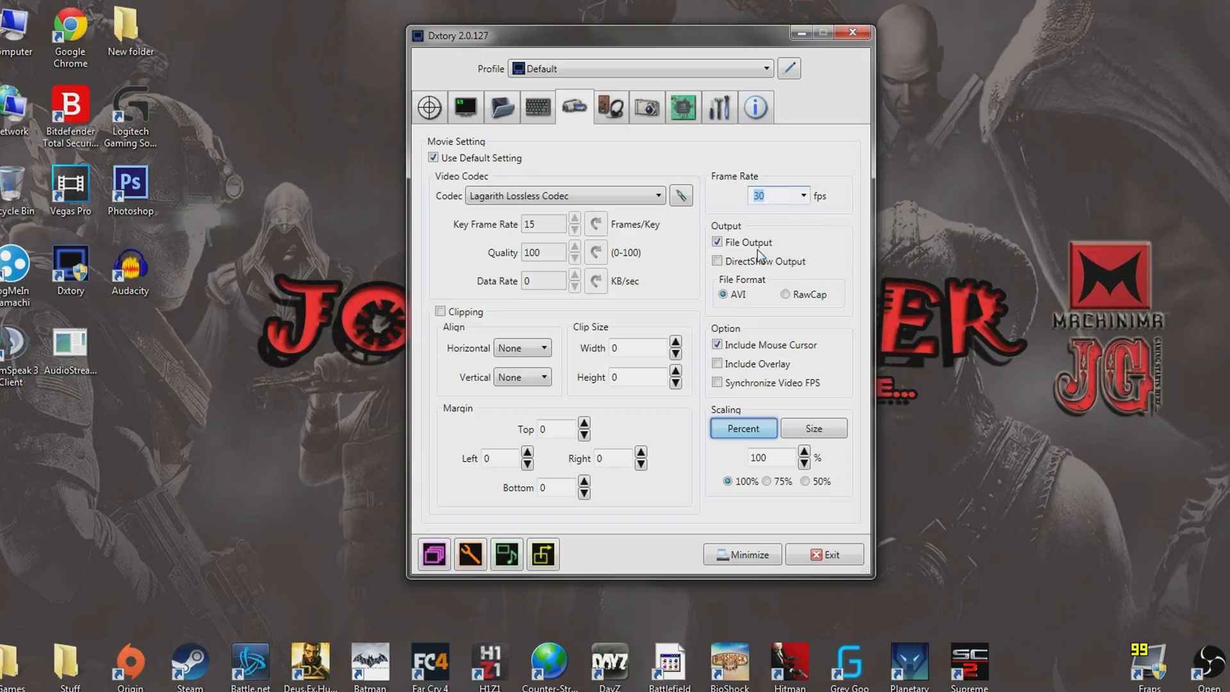
{"action": "left_click", "coordinate": [803, 195]}
{"action": "left_click", "coordinate": [803, 195]}
{"action": "left_click", "coordinate": [538, 107]}
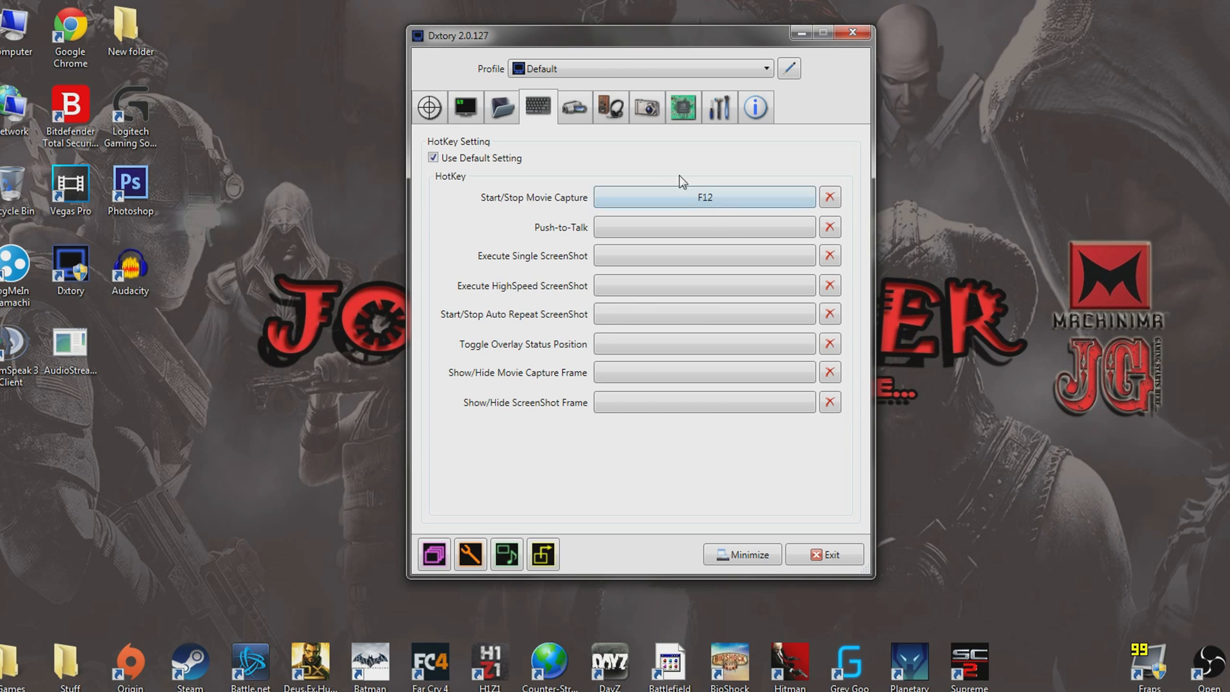
{"action": "left_click", "coordinate": [600, 108]}
{"action": "left_click", "coordinate": [580, 106]}
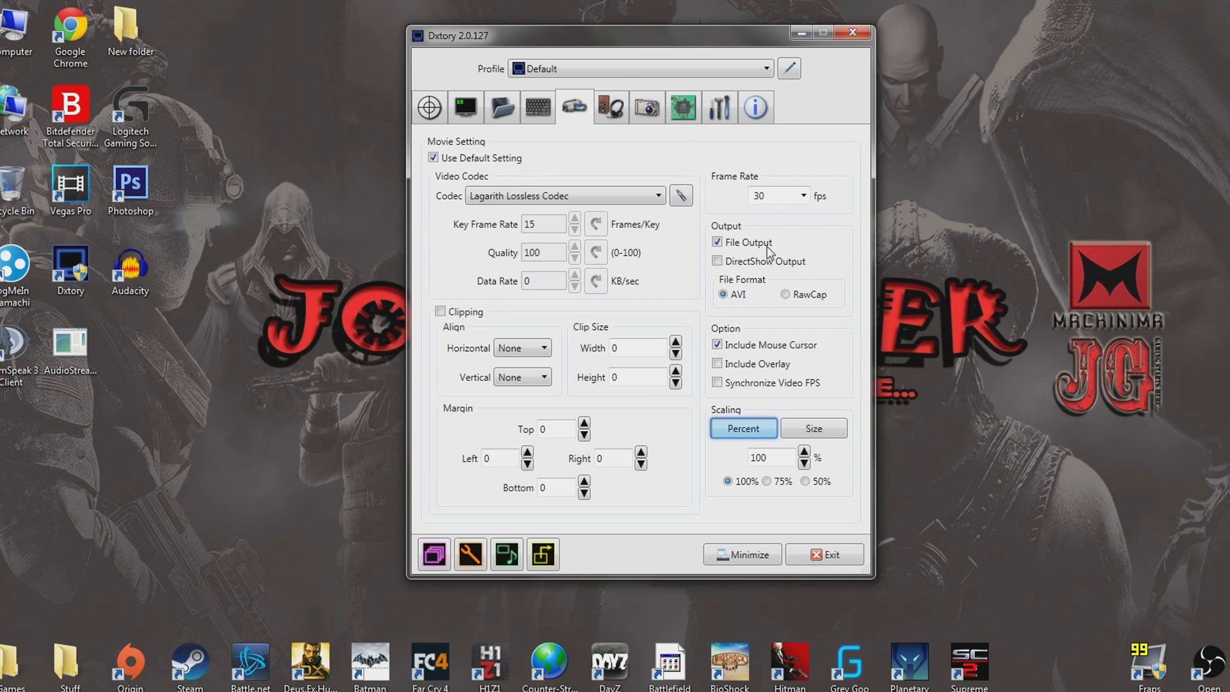
Inspect the file details of FarCry4 intro.avi in D:\Youtube Videos\Unedited Videos in Windows Explorer and return to Dxtory.
{"action": "double_click", "coordinate": [15, 29]}
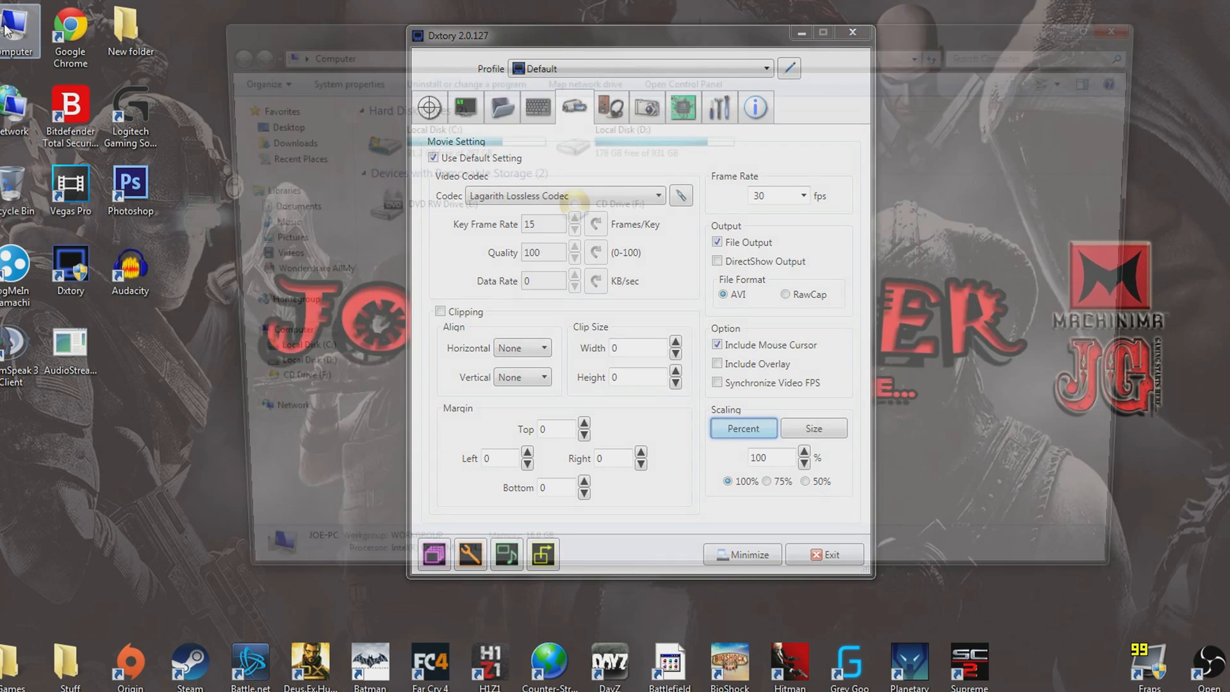
{"action": "left_click", "coordinate": [612, 141]}
{"action": "double_click", "coordinate": [611, 141]}
{"action": "double_click", "coordinate": [410, 271]}
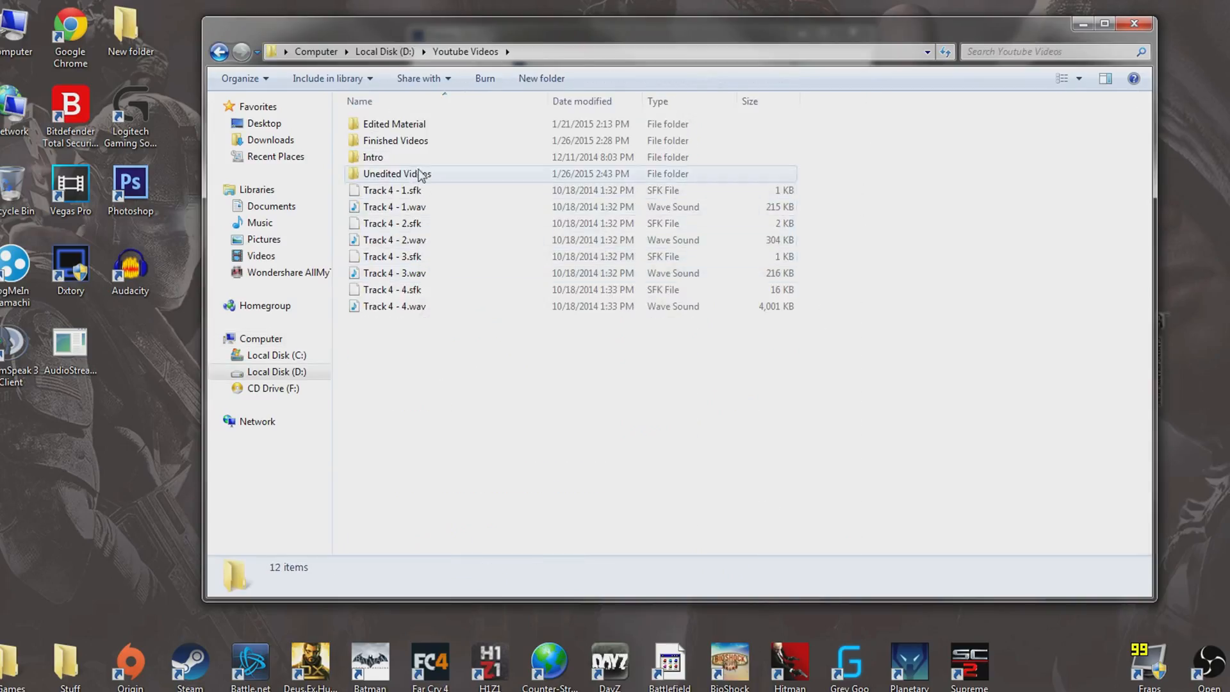
{"action": "double_click", "coordinate": [422, 169]}
{"action": "left_click", "coordinate": [650, 157]}
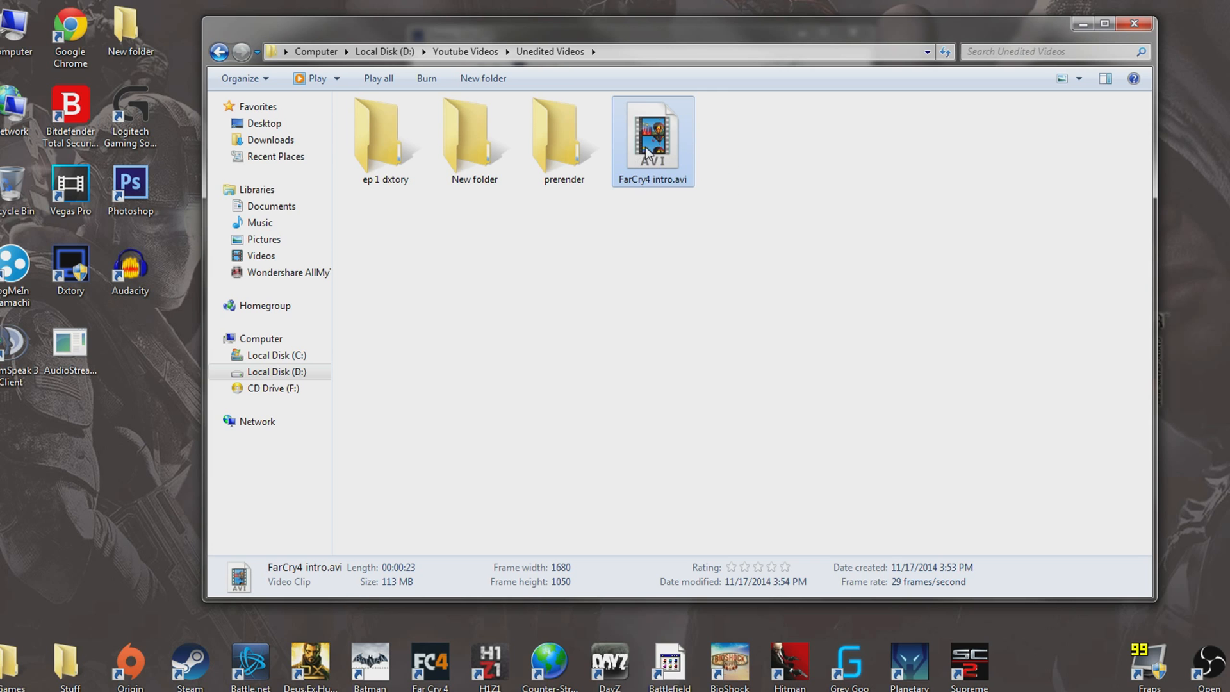
{"action": "left_click", "coordinate": [1082, 24]}
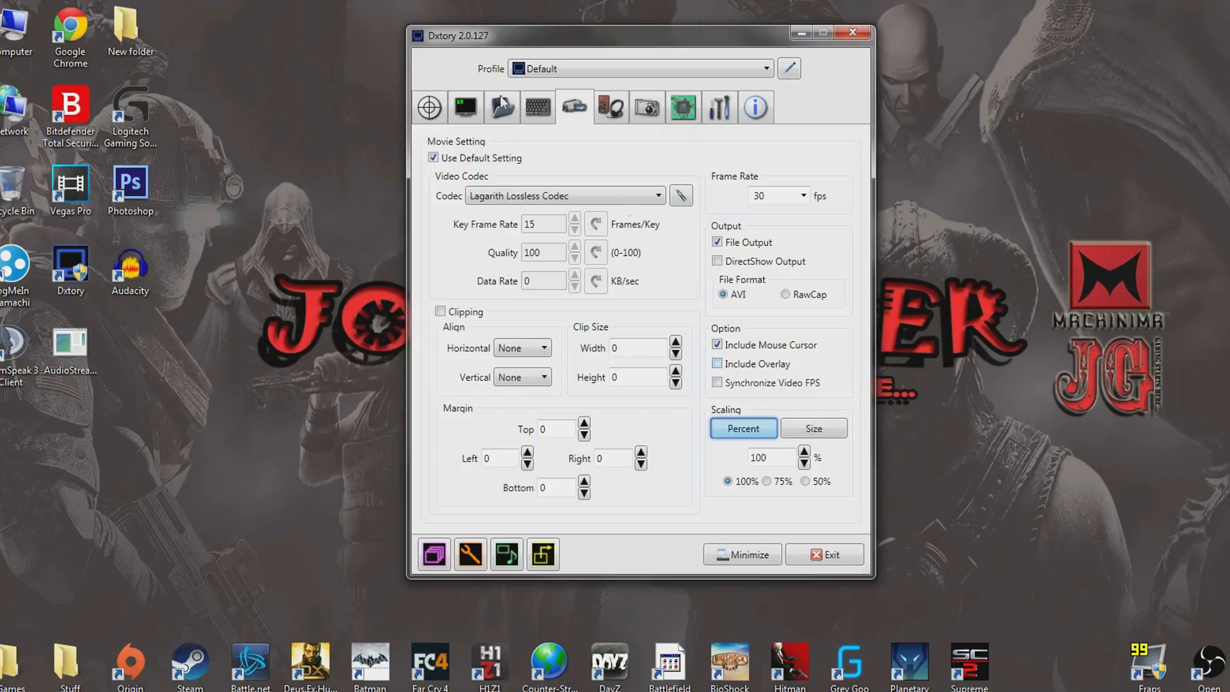
Include the status overlay in recorded movies and keep the scaling in percent after viewing the size-based scaling fields.
{"action": "left_click", "coordinate": [469, 113]}
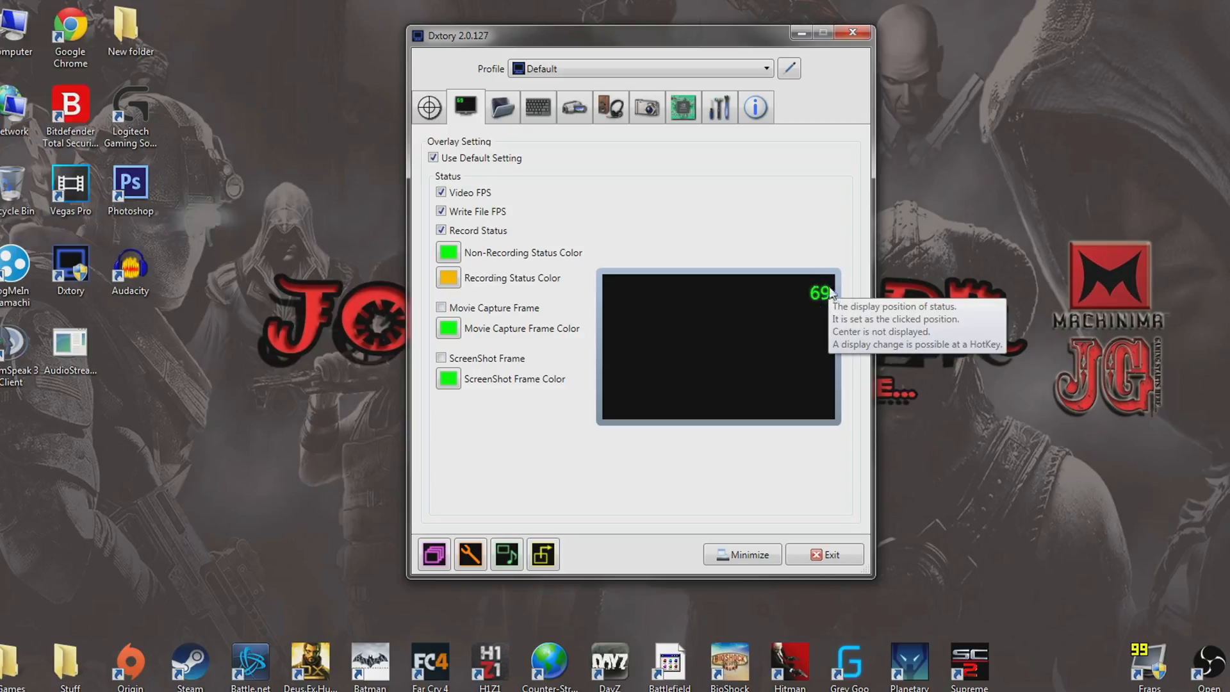
{"action": "left_click", "coordinate": [573, 111]}
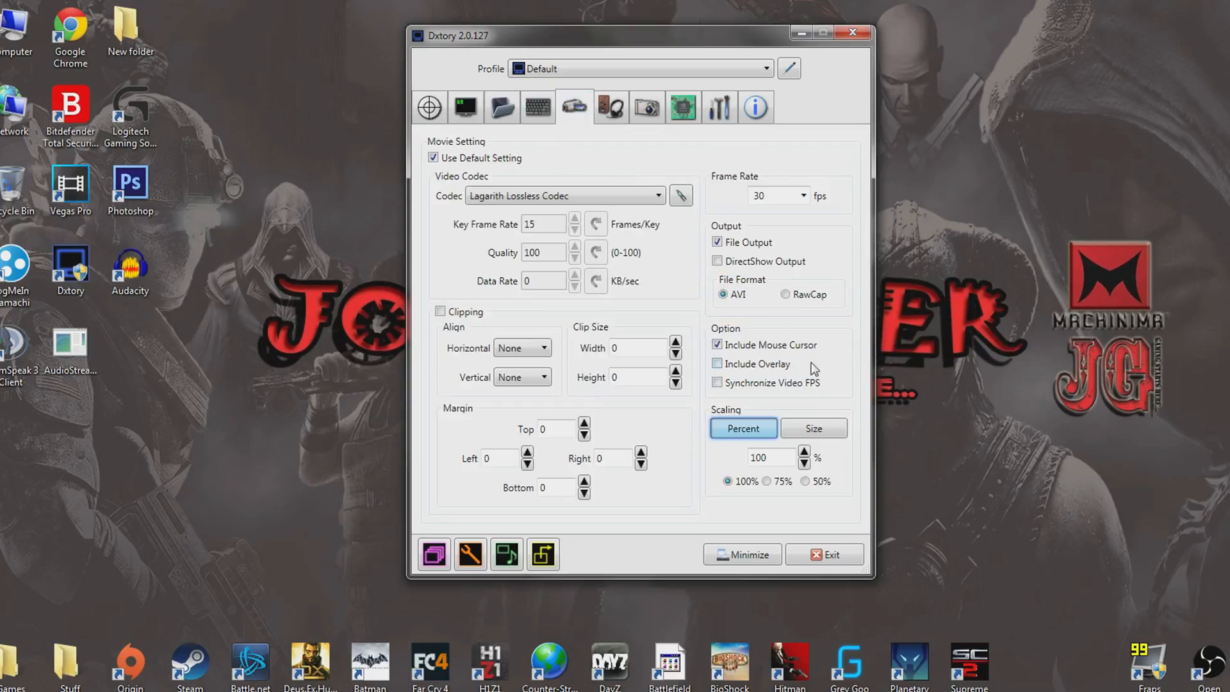
{"action": "left_click", "coordinate": [744, 365]}
{"action": "left_click", "coordinate": [808, 430]}
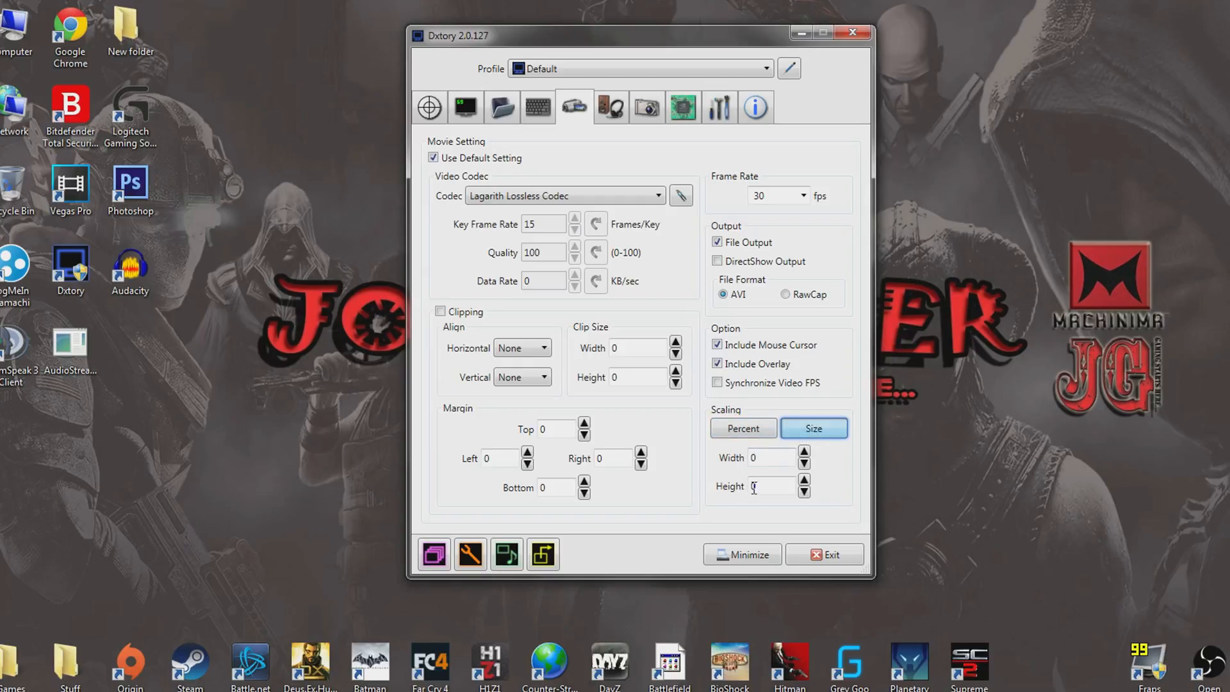
{"action": "left_click", "coordinate": [761, 428]}
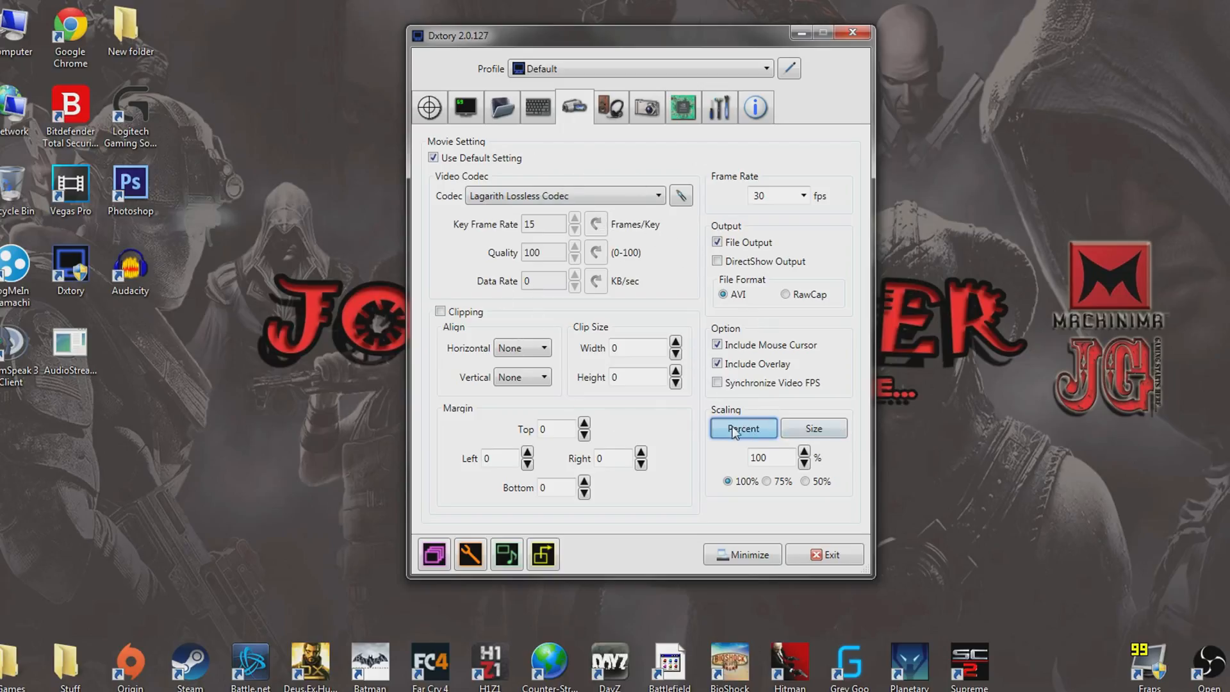
Review the audio formats and the available recording devices for audio stream 1 in the audio settings.
{"action": "left_click", "coordinate": [612, 109]}
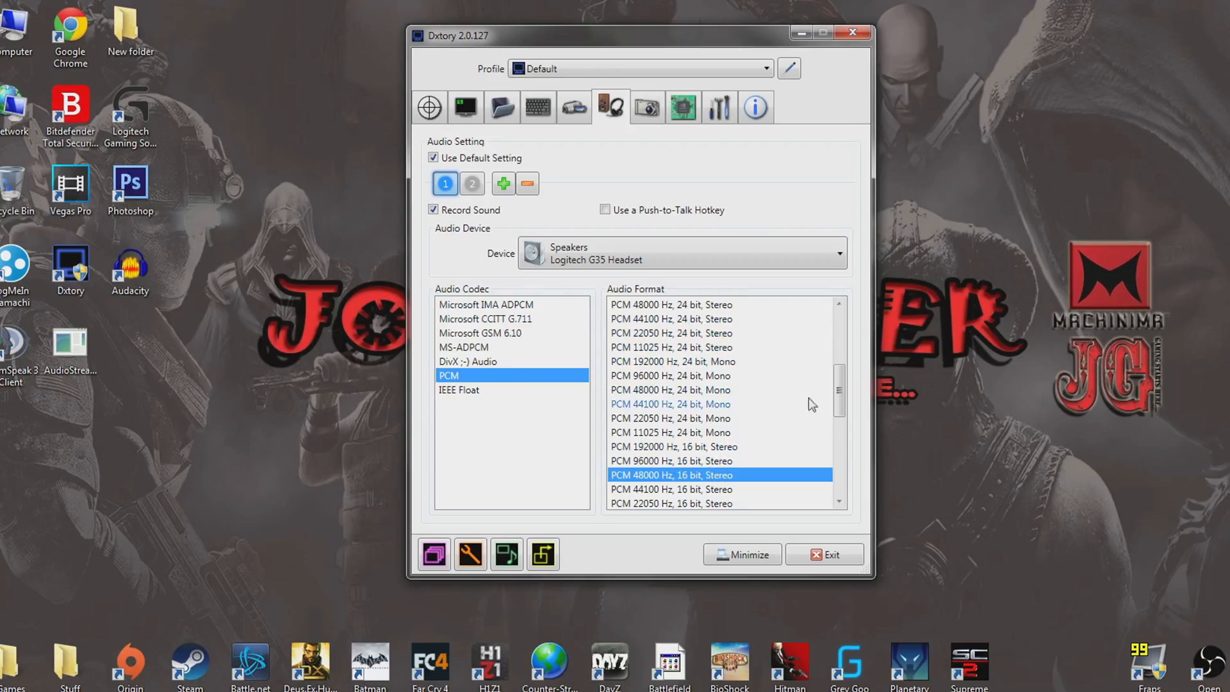
{"action": "mouse_move", "coordinate": [839, 392]}
{"action": "left_mouse_down"}
{"action": "mouse_move", "coordinate": [835, 478]}
{"action": "mouse_move", "coordinate": [835, 409]}
{"action": "left_mouse_up"}
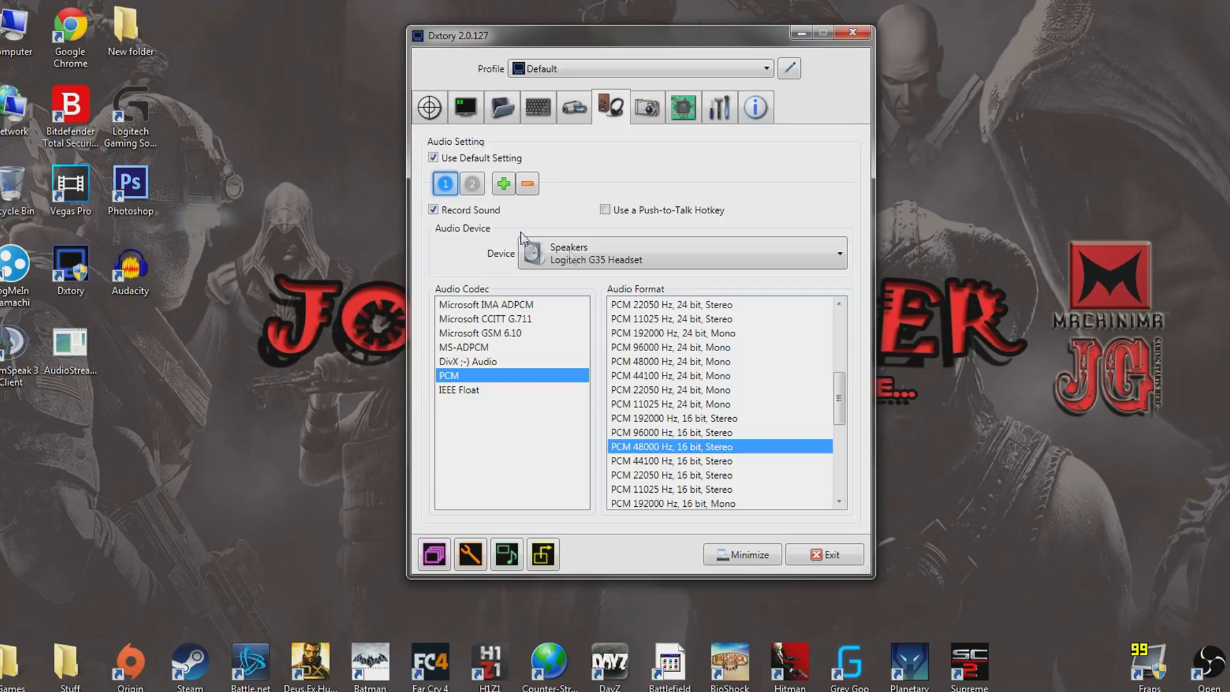
{"action": "left_click", "coordinate": [575, 253]}
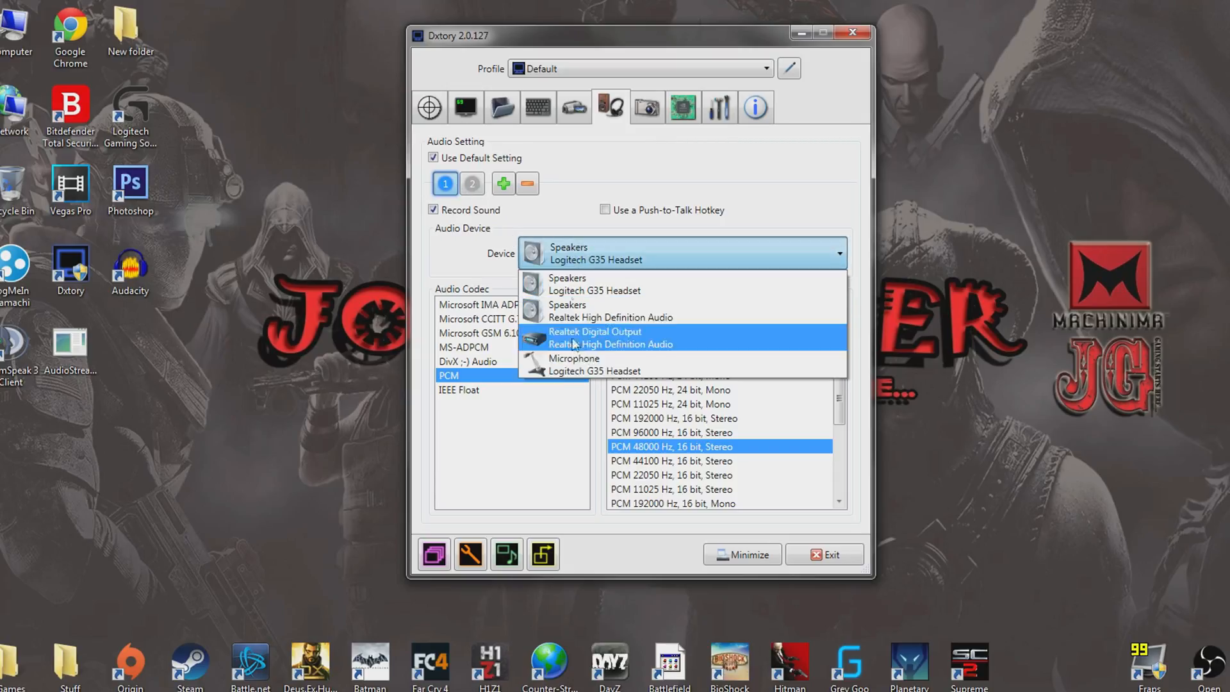
{"action": "left_click", "coordinate": [590, 174]}
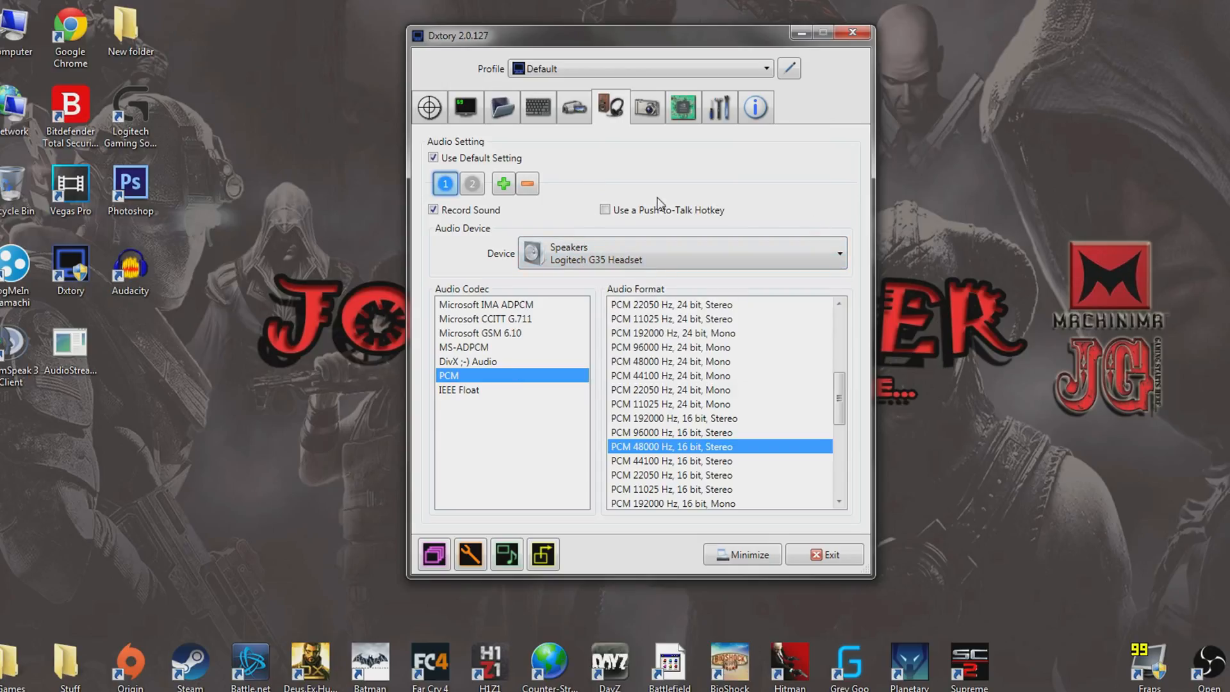
{"action": "left_click", "coordinate": [614, 249]}
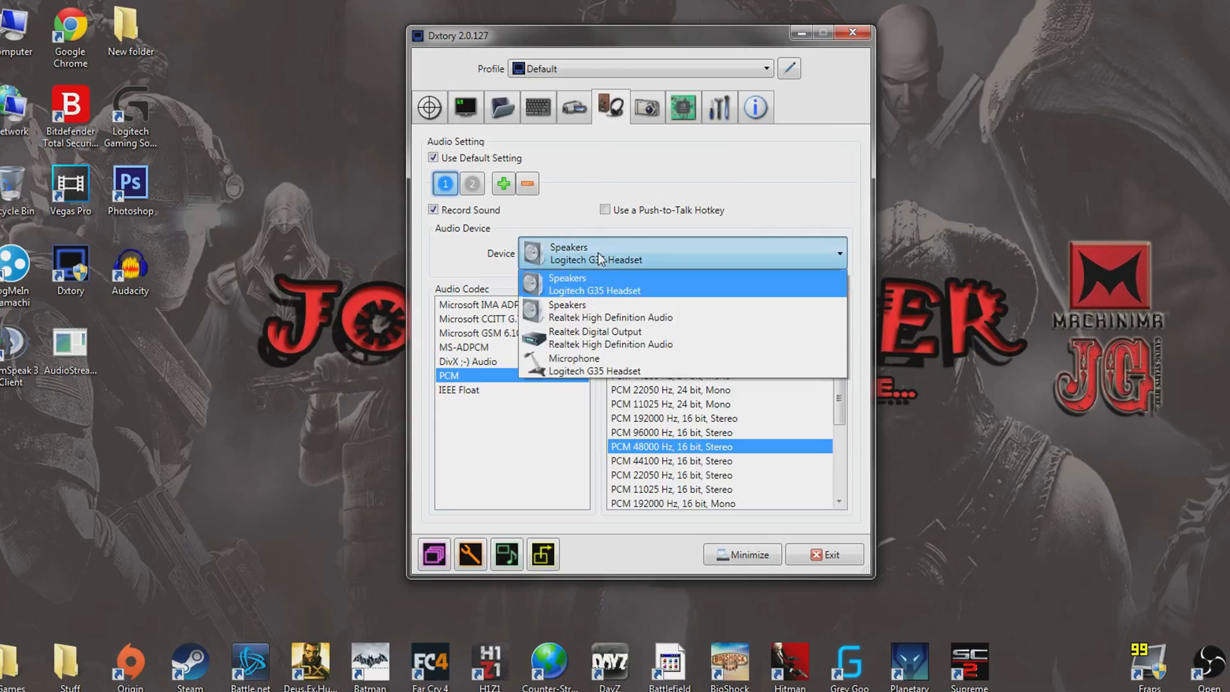
{"action": "left_click", "coordinate": [479, 192]}
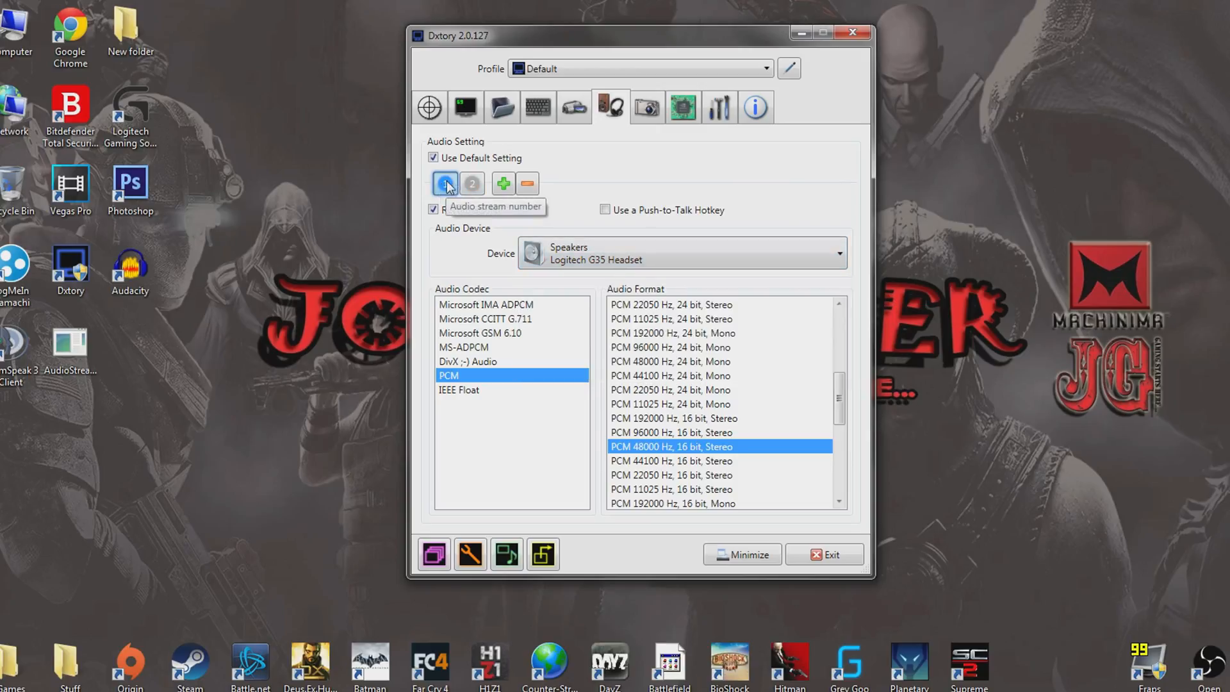
Try adding a third and fourth audio stream and remove both again.
{"action": "left_click", "coordinate": [503, 186]}
{"action": "left_click", "coordinate": [529, 184]}
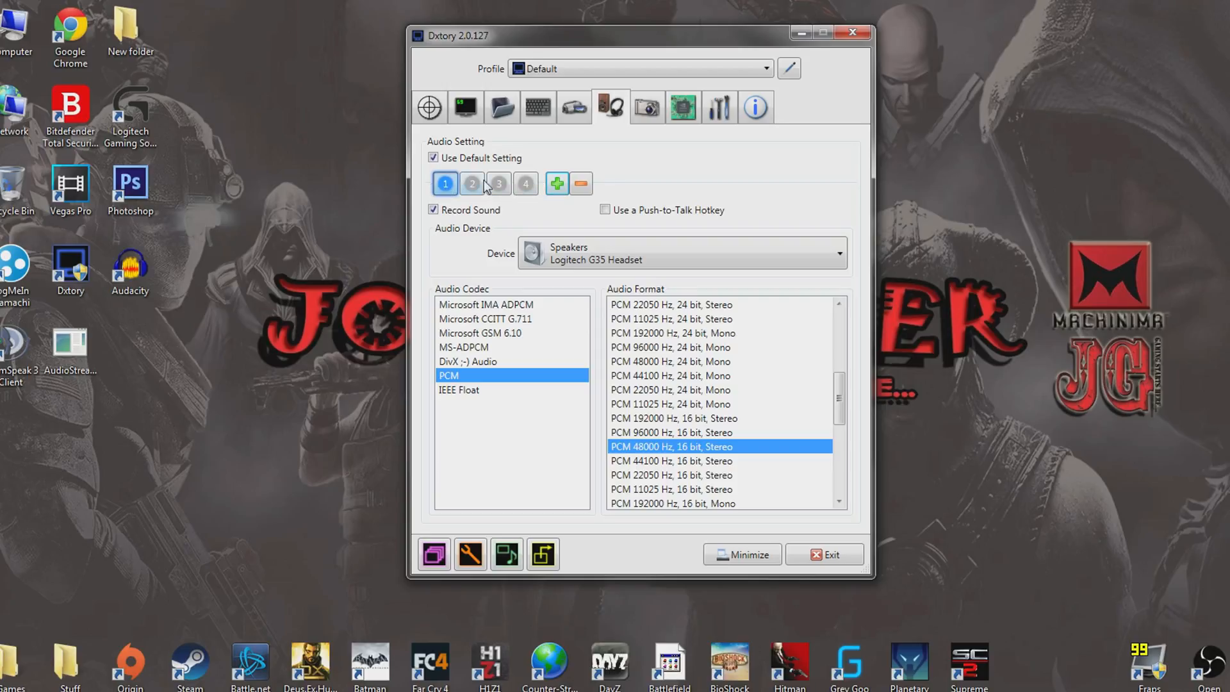
{"action": "left_click", "coordinate": [527, 184]}
{"action": "left_click", "coordinate": [581, 184]}
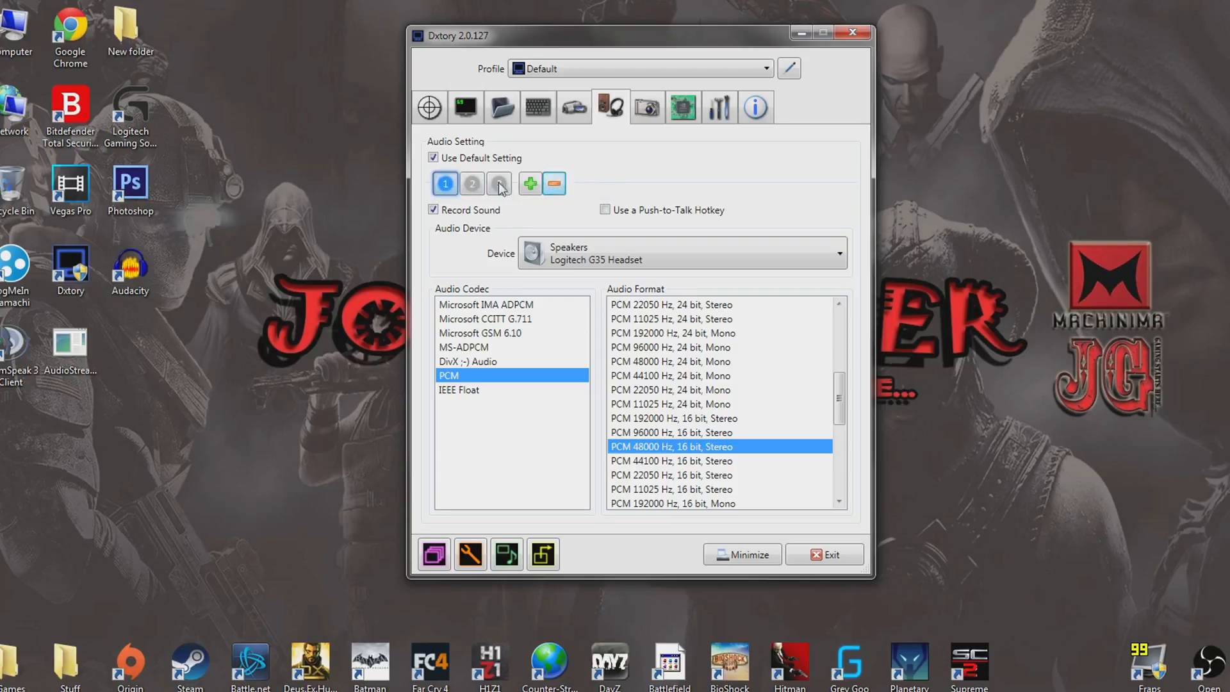
{"action": "left_click", "coordinate": [499, 183]}
{"action": "left_click", "coordinate": [554, 184]}
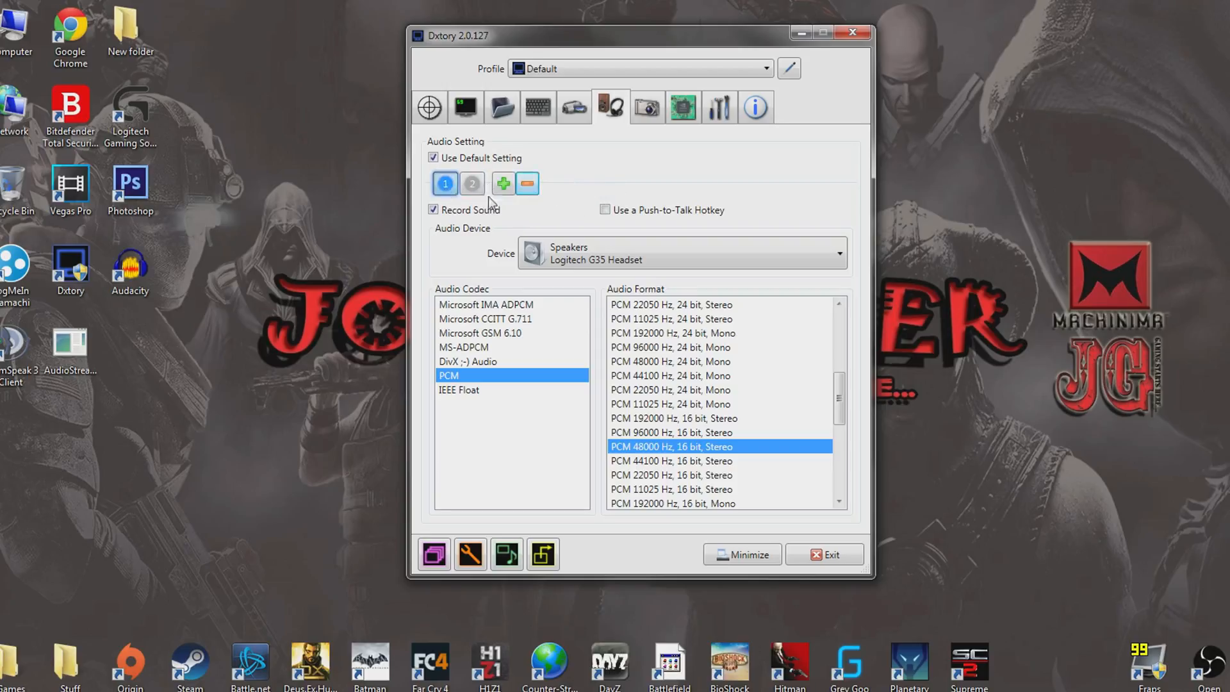
Set audio stream 1 to the Logitech G35 Headset speakers and audio stream 2 to the Logitech G35 Headset microphone.
{"action": "left_click", "coordinate": [610, 244]}
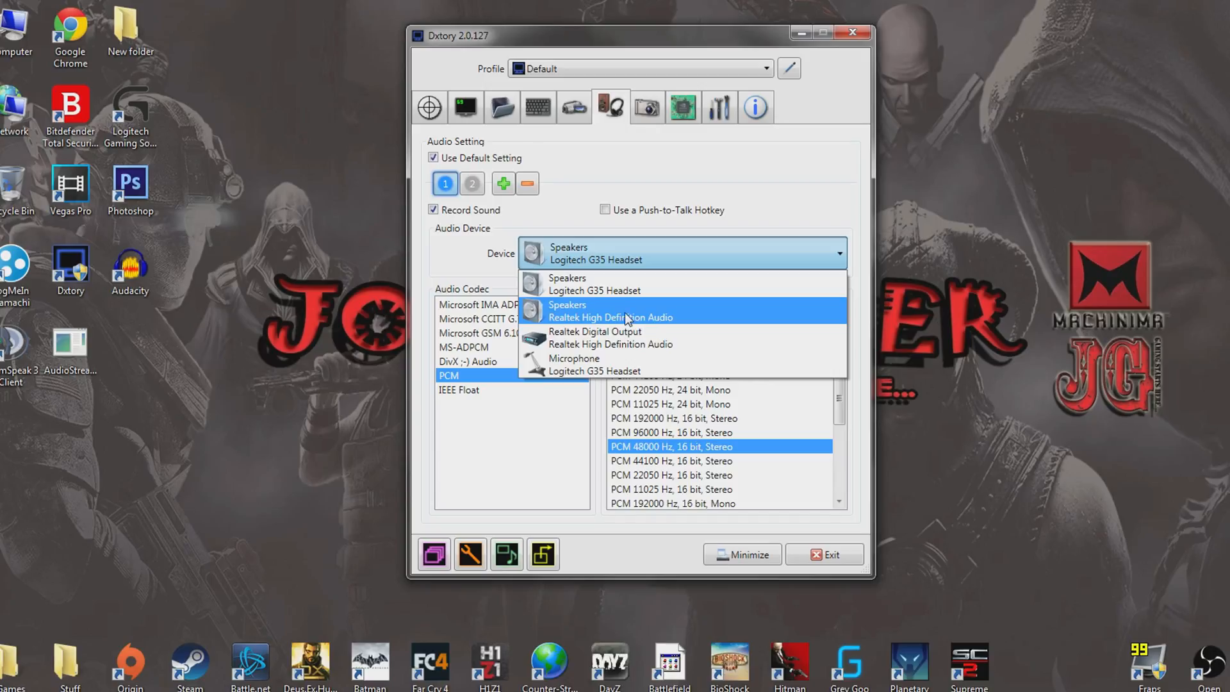
{"action": "left_click", "coordinate": [570, 289]}
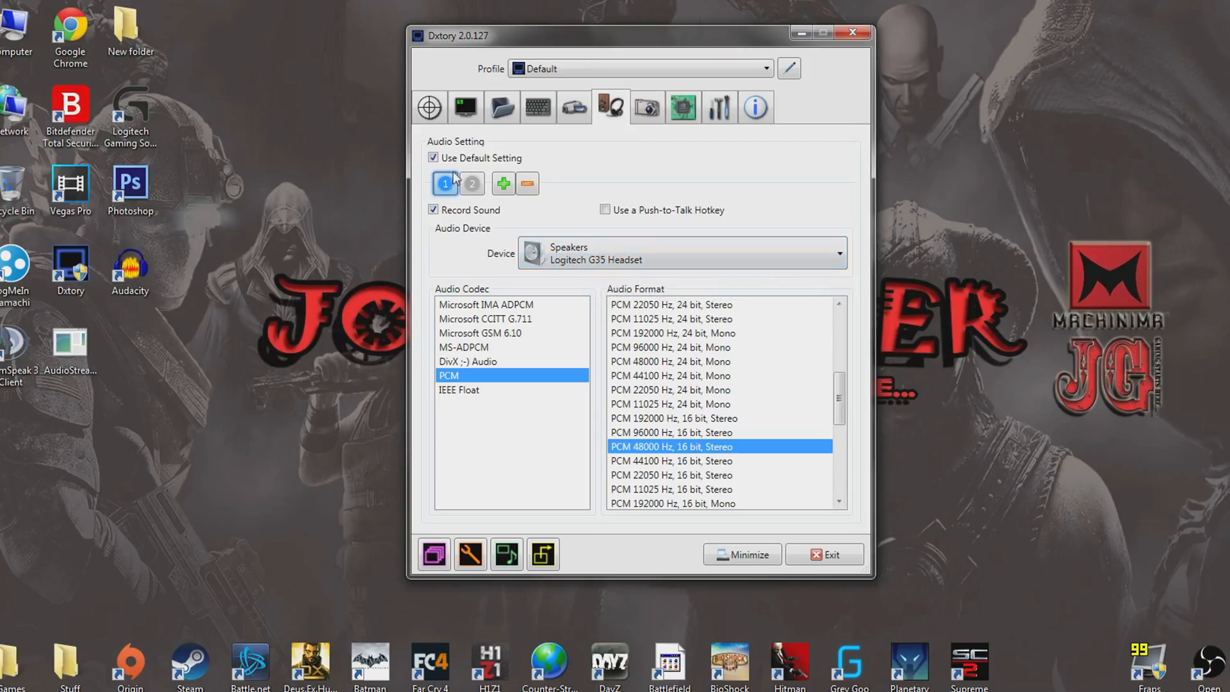
{"action": "left_click", "coordinate": [477, 186]}
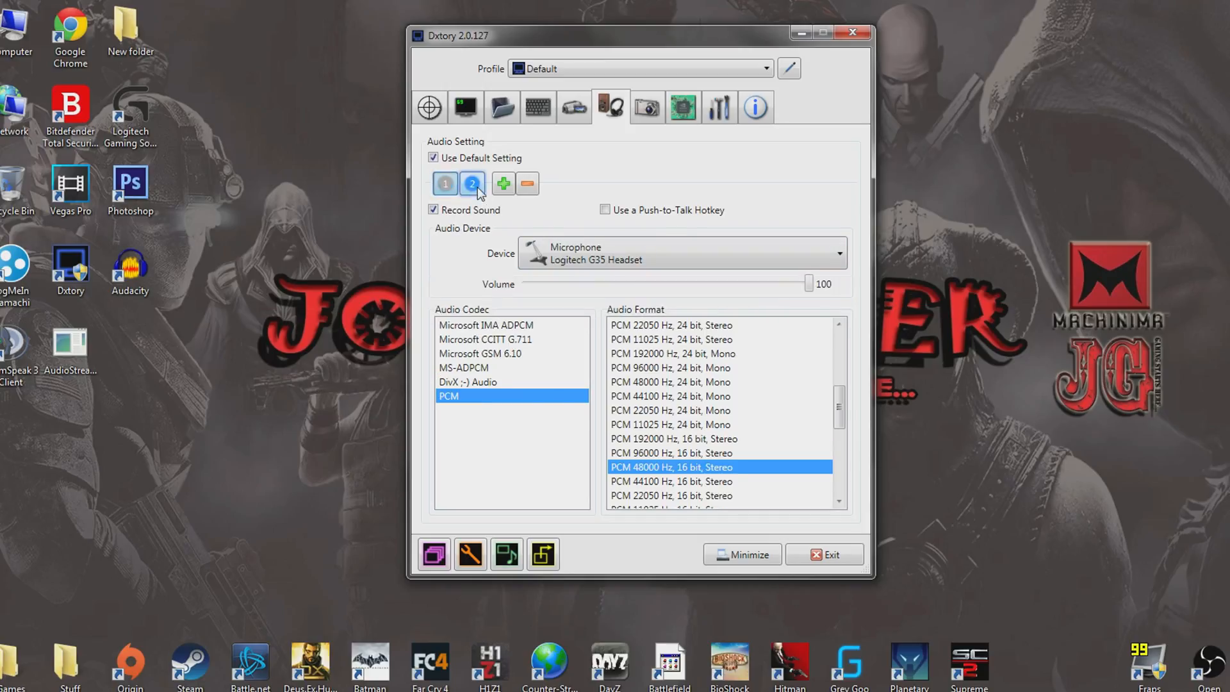
{"action": "left_click", "coordinate": [584, 253]}
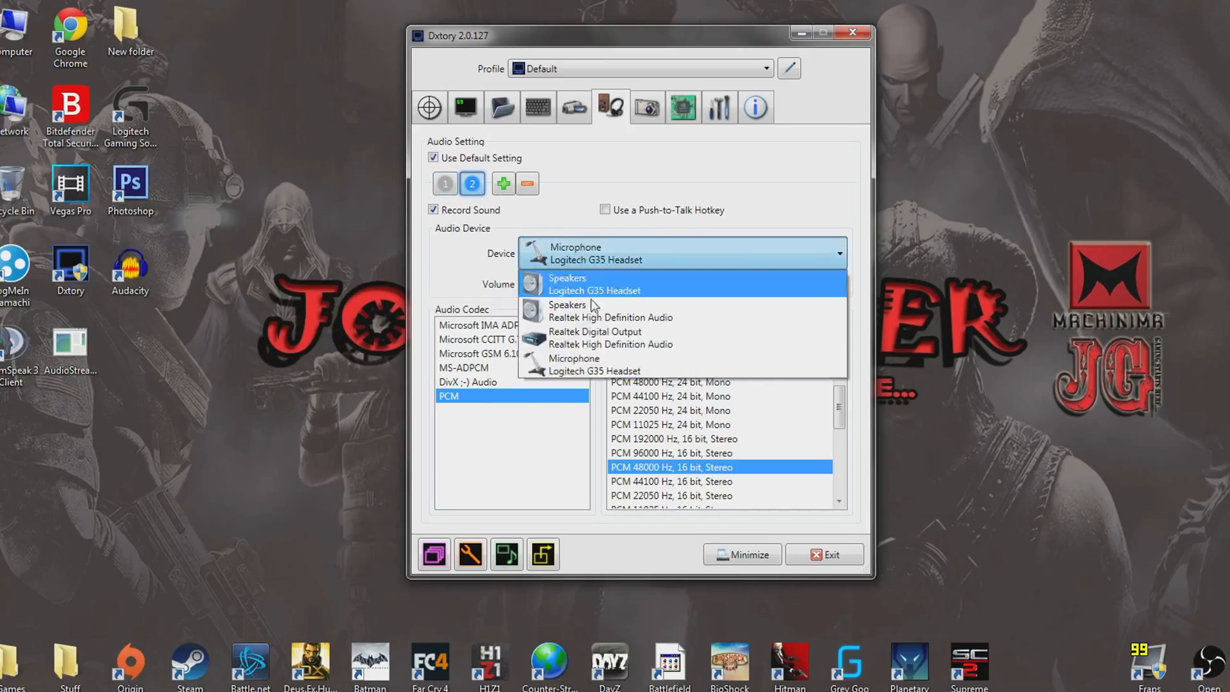
{"action": "left_click", "coordinate": [589, 369]}
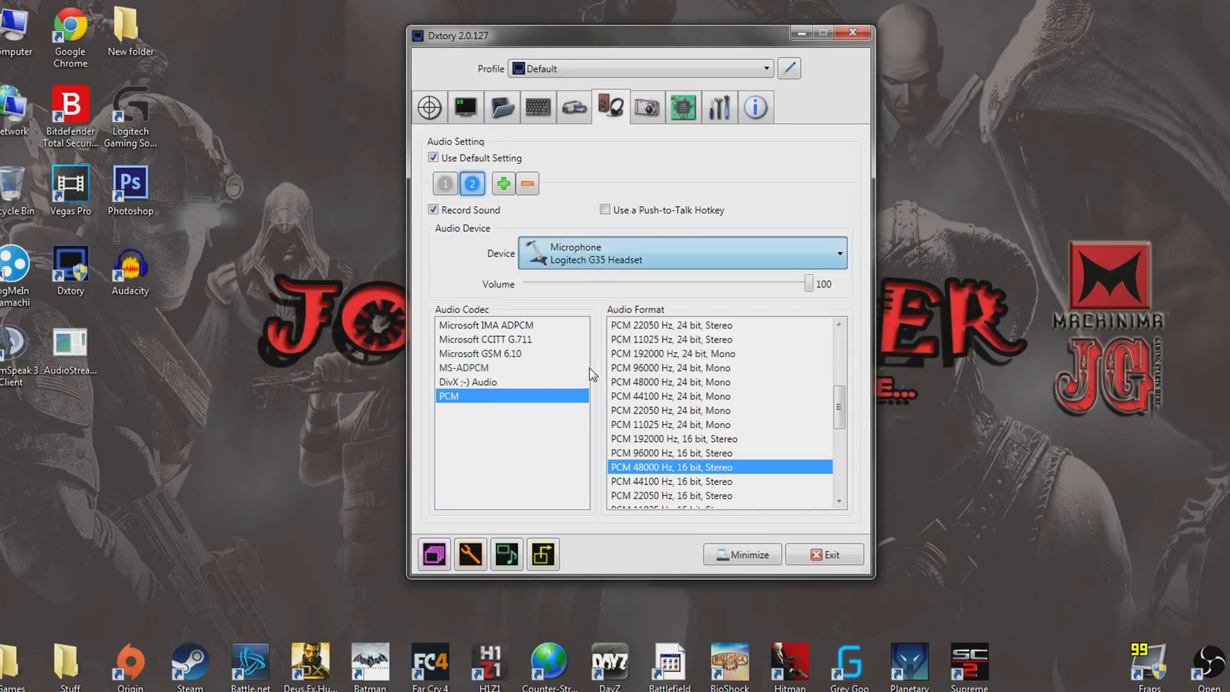
Compare the device settings of audio streams 1 and 2 and view the screenshot settings.
{"action": "left_click", "coordinate": [446, 184]}
{"action": "left_click", "coordinate": [472, 185]}
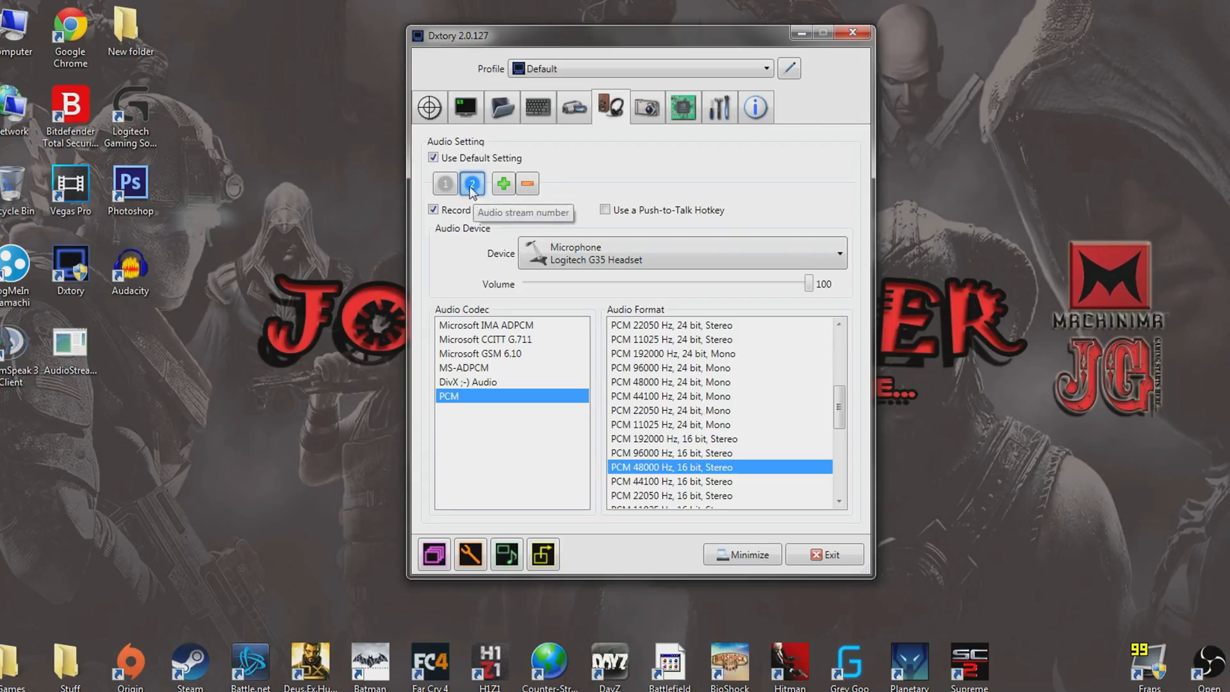
{"action": "left_click", "coordinate": [445, 185]}
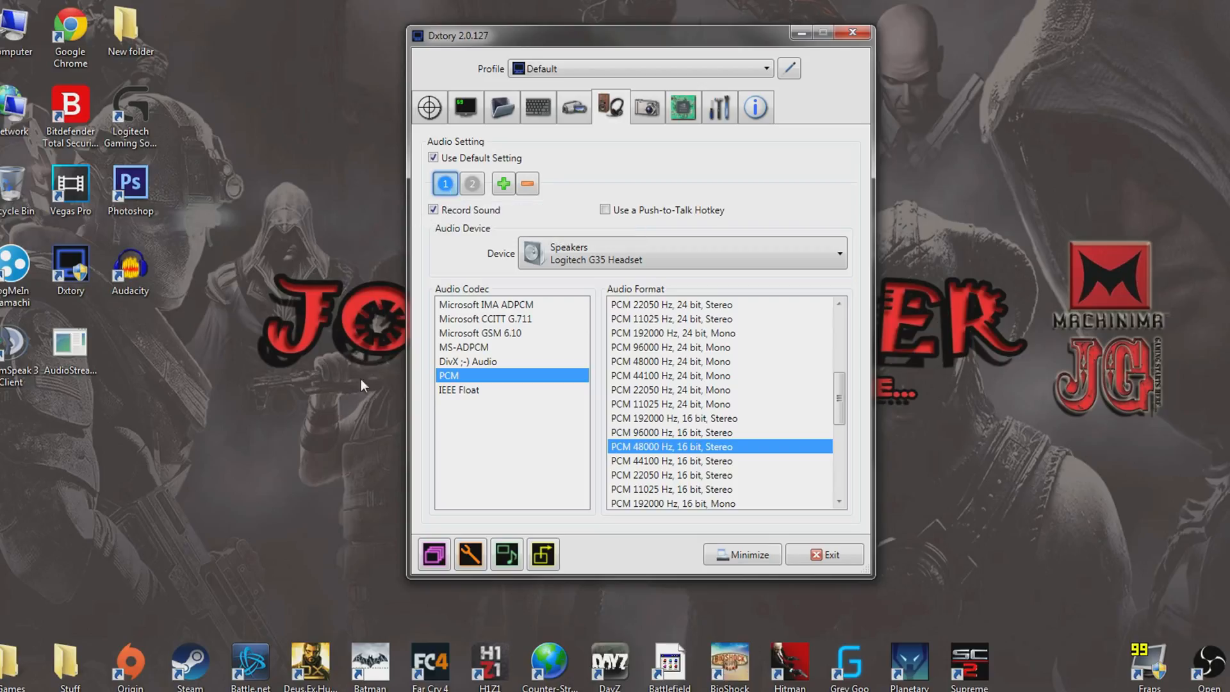
{"action": "left_click", "coordinate": [472, 186]}
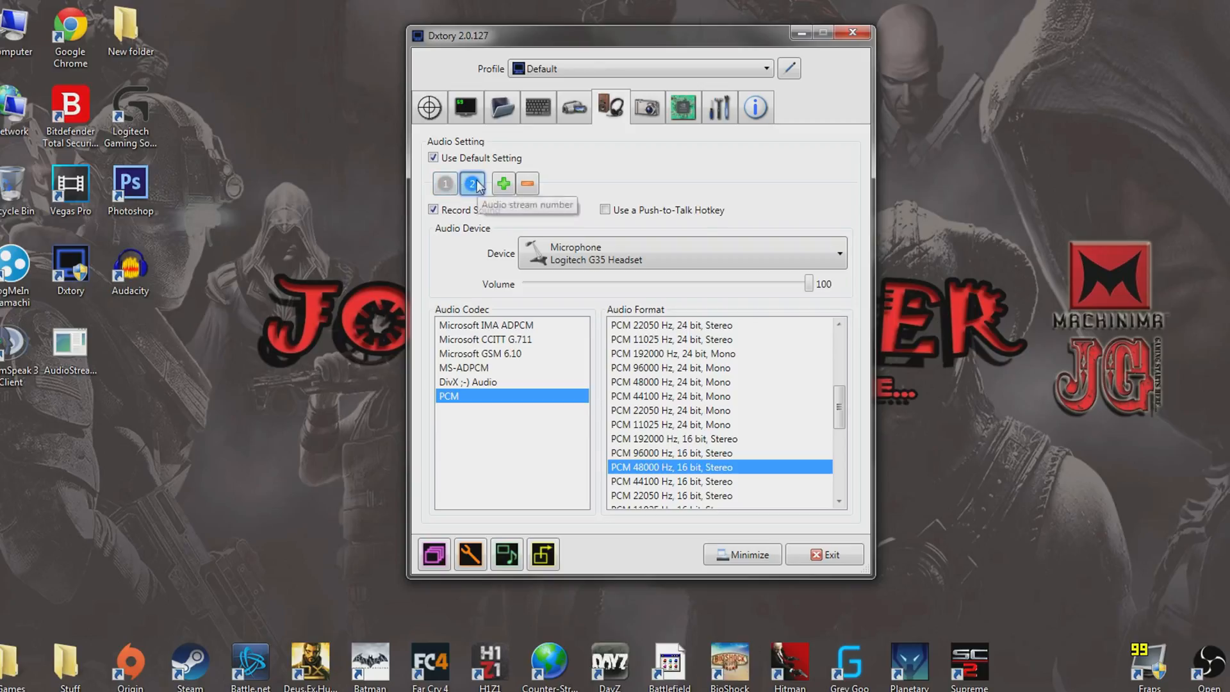
{"action": "left_click", "coordinate": [449, 186]}
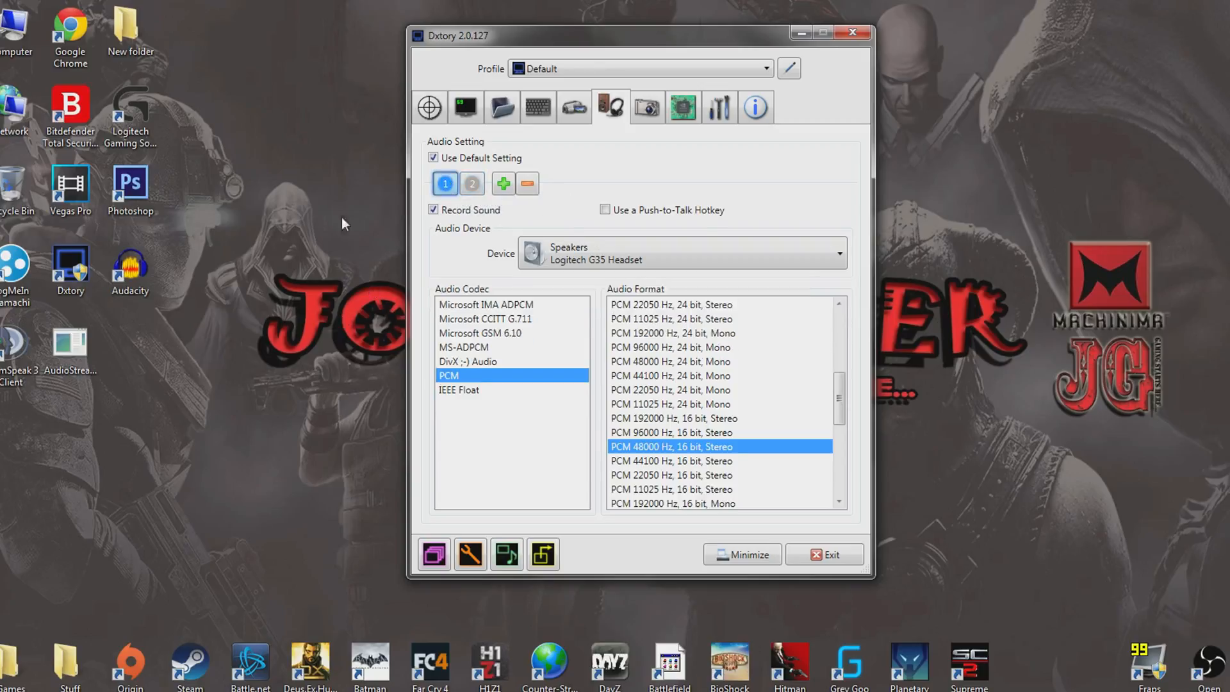
{"action": "left_click", "coordinate": [473, 185]}
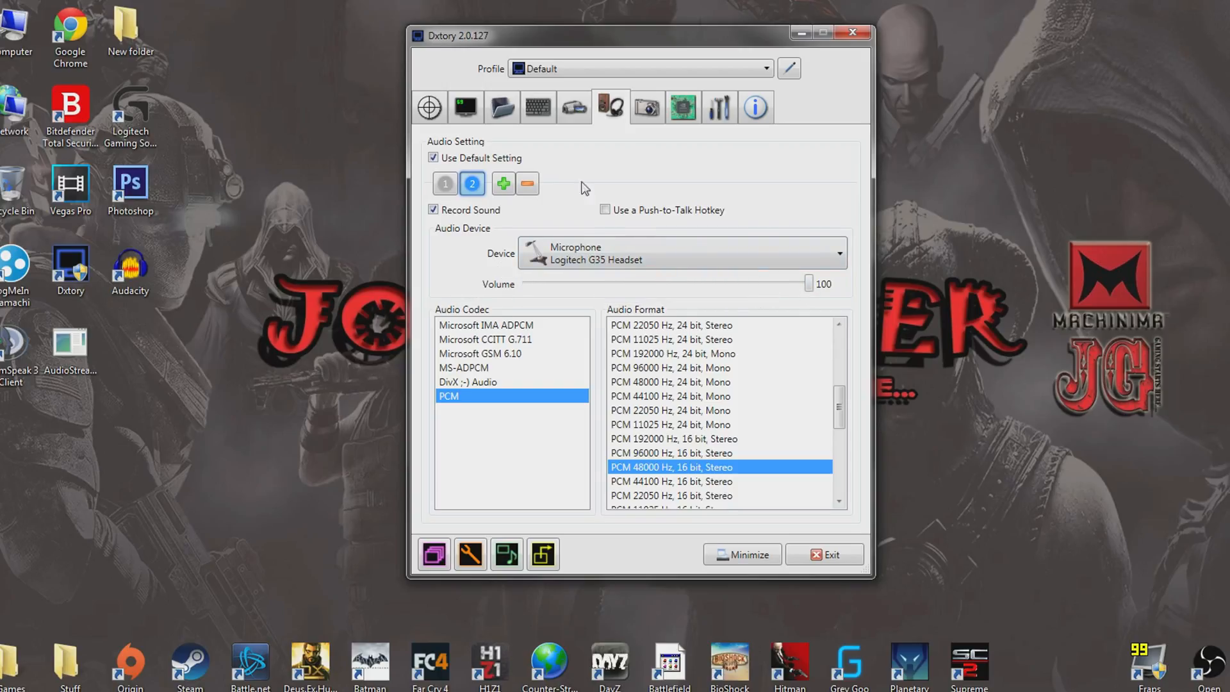
{"action": "left_click", "coordinate": [645, 113]}
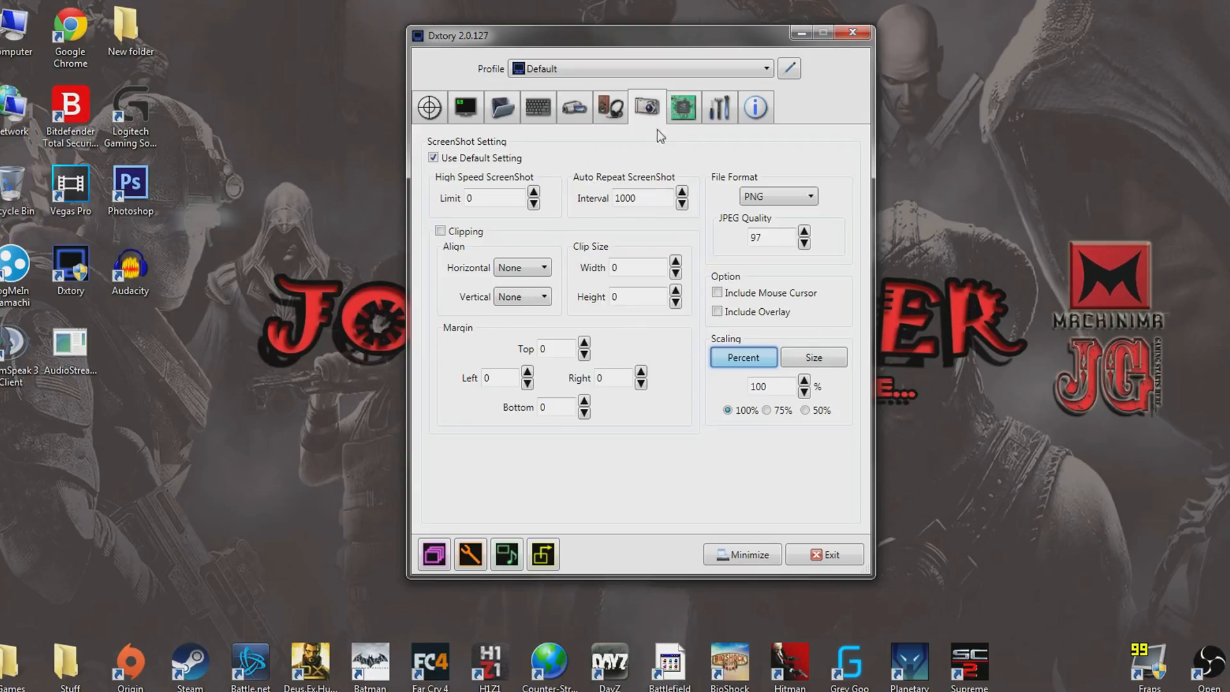
View the advanced settings and examine the CPU usage history per core in Windows Task Manager beside them.
{"action": "left_click", "coordinate": [683, 108]}
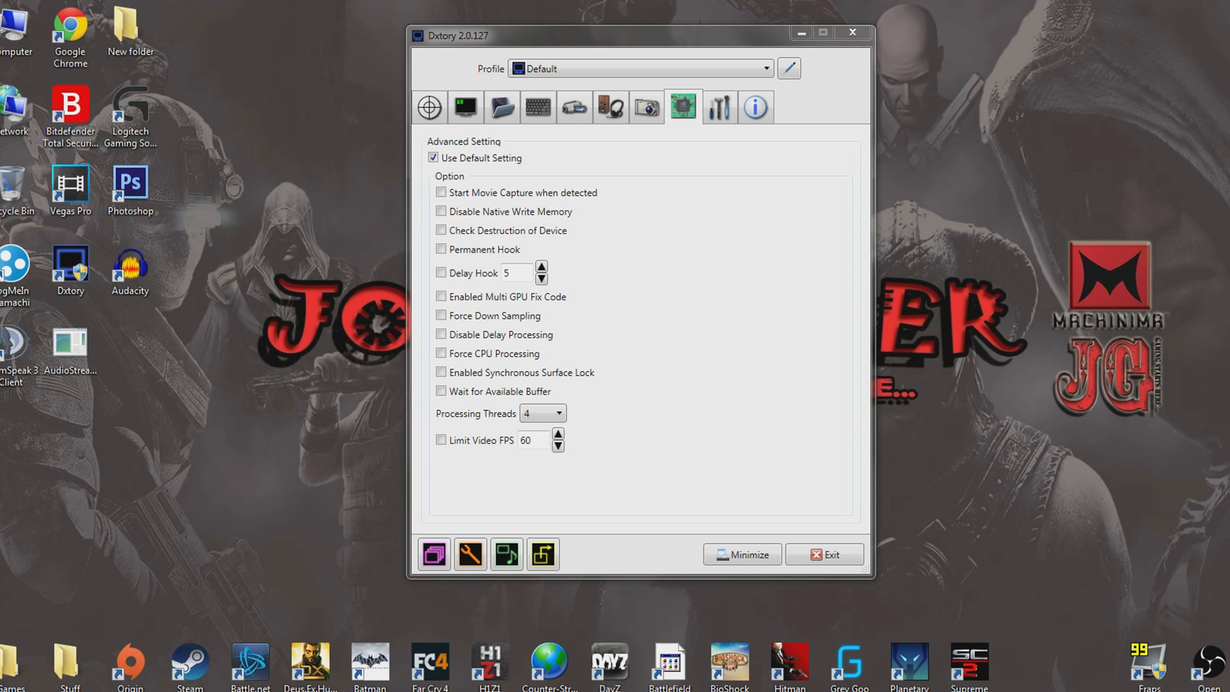
{"action": "left_click_drag", "start_coordinate": [1229, 13], "coordinate": [829, 43]}
{"action": "left_click", "coordinate": [623, 85]}
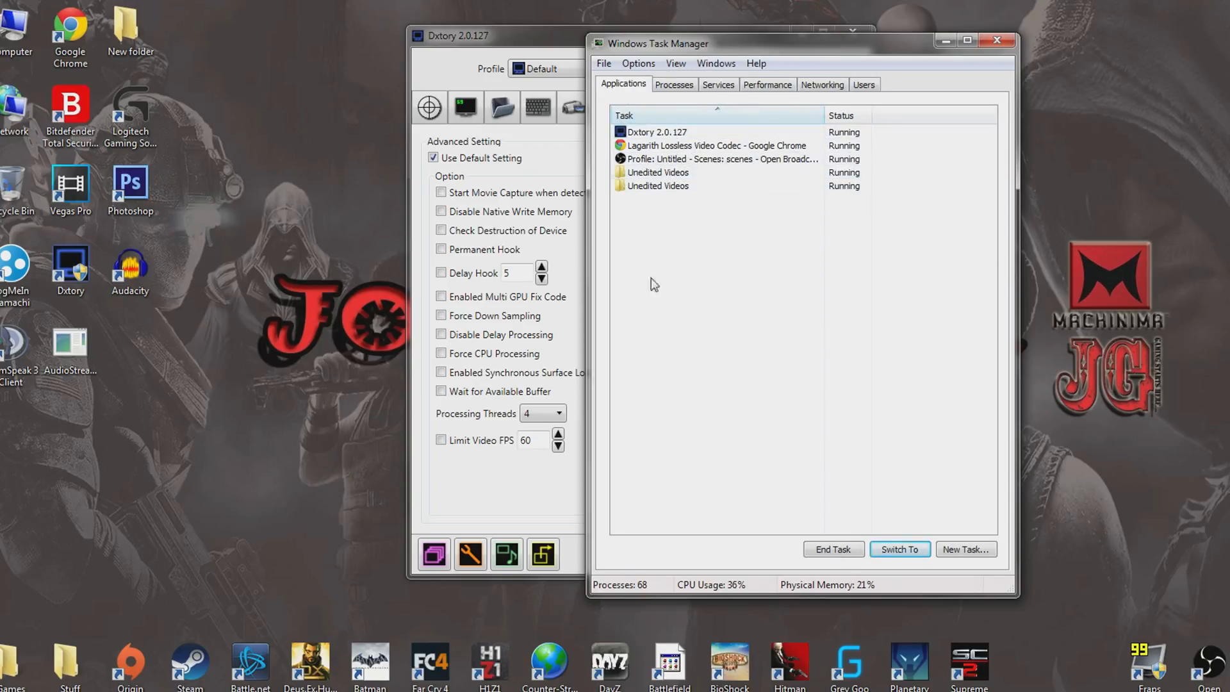
{"action": "left_click", "coordinate": [760, 90]}
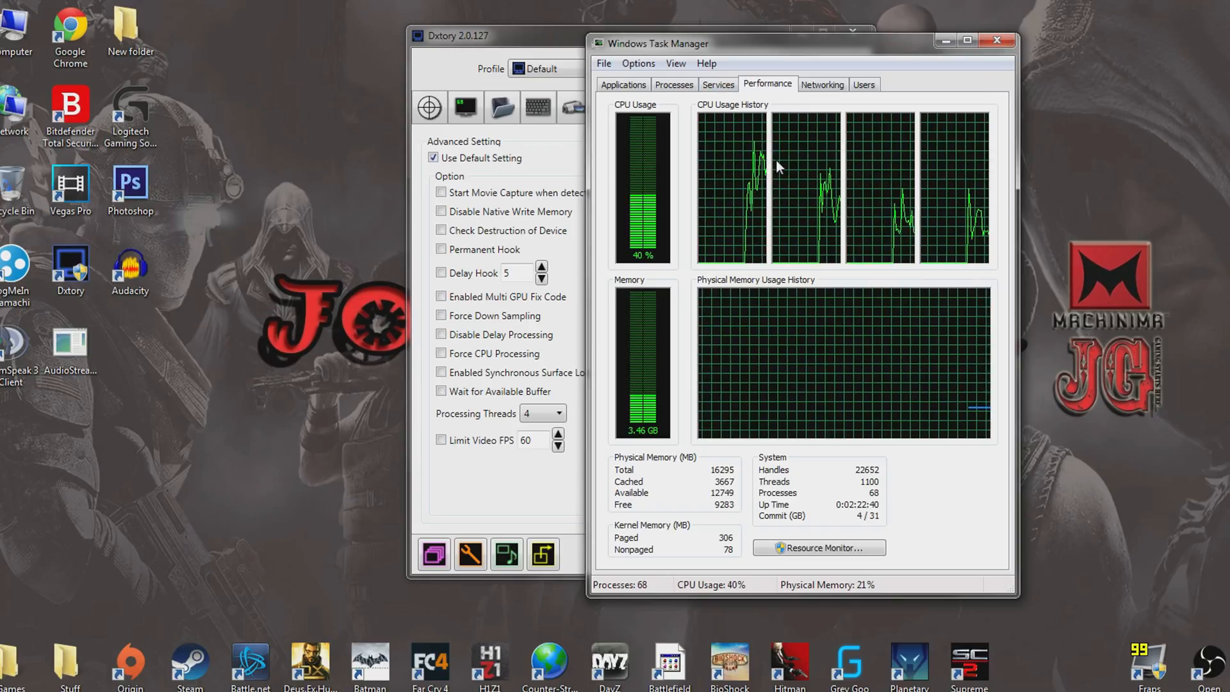
{"action": "left_click_drag", "start_coordinate": [811, 50], "coordinate": [751, 50]}
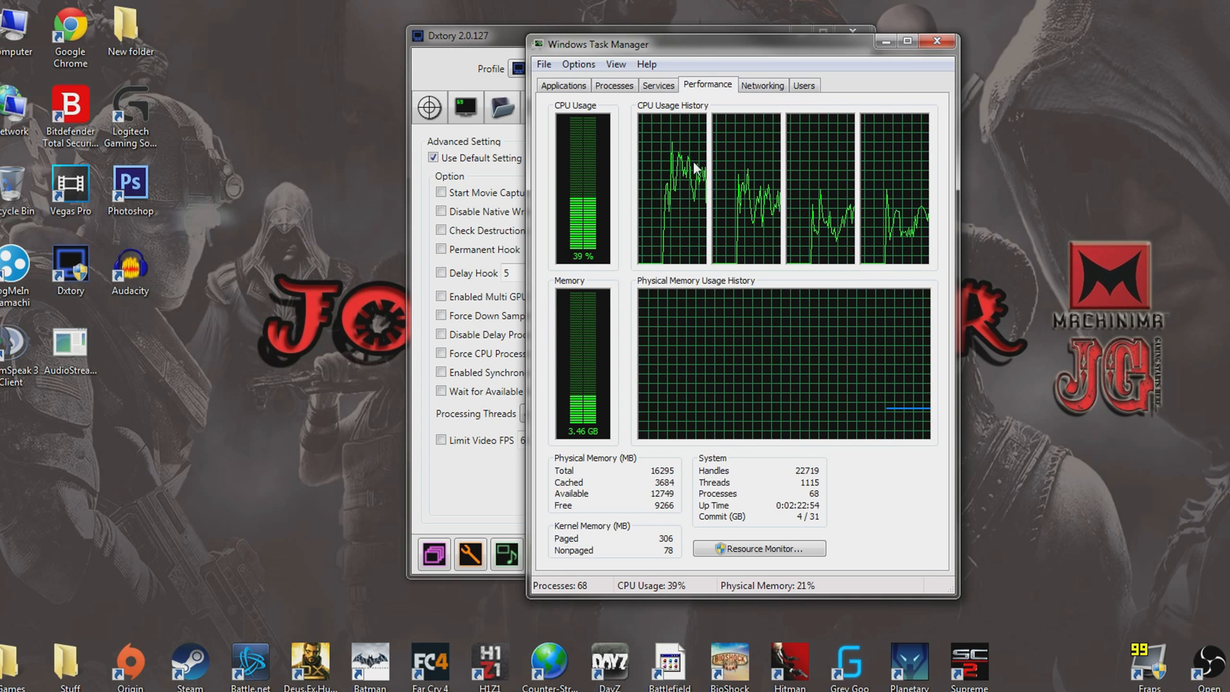
{"action": "left_click_drag", "start_coordinate": [631, 44], "coordinate": [752, 48]}
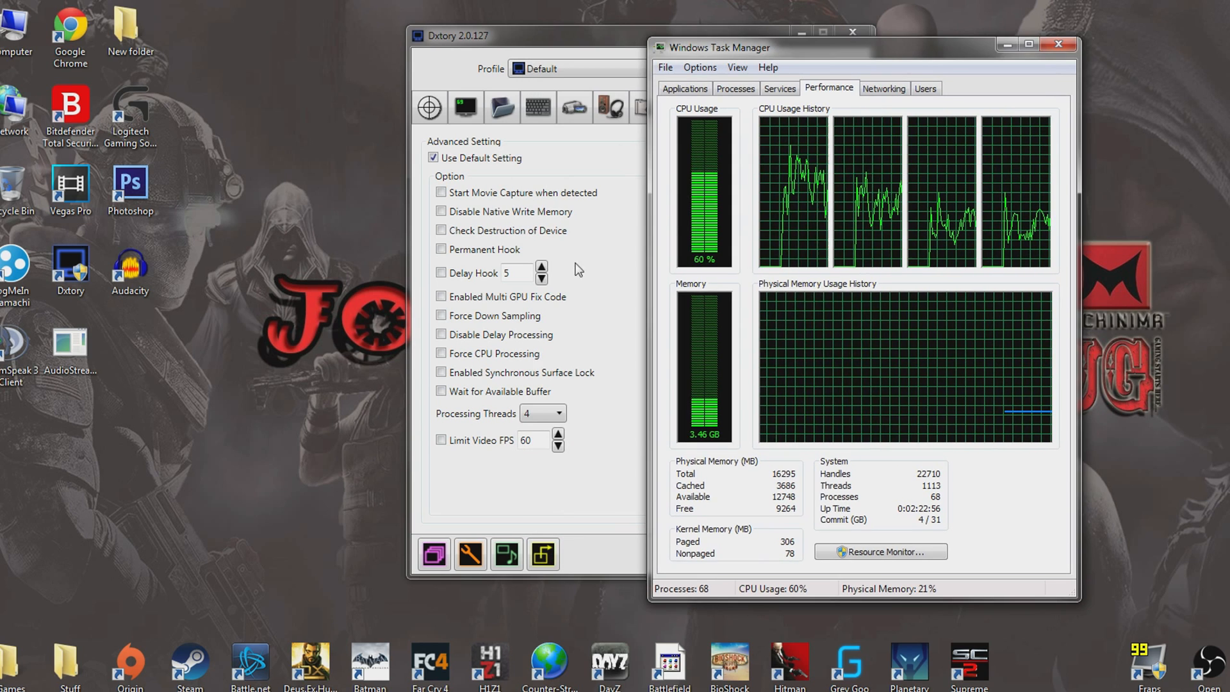
Try 1 processing thread in Dxtory's advanced settings, restore it to 4 and compare with the CPU graphs in Windows Task Manager.
{"action": "left_click", "coordinate": [582, 510]}
{"action": "left_click", "coordinate": [552, 416]}
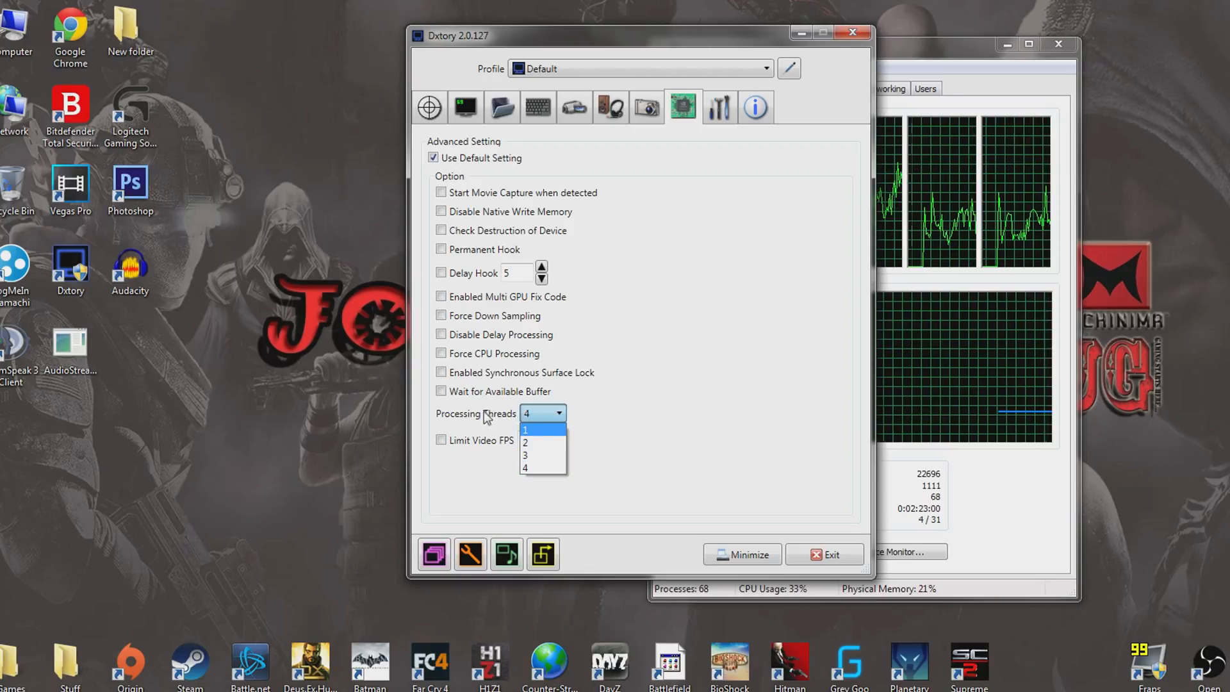
{"action": "left_click", "coordinate": [538, 429]}
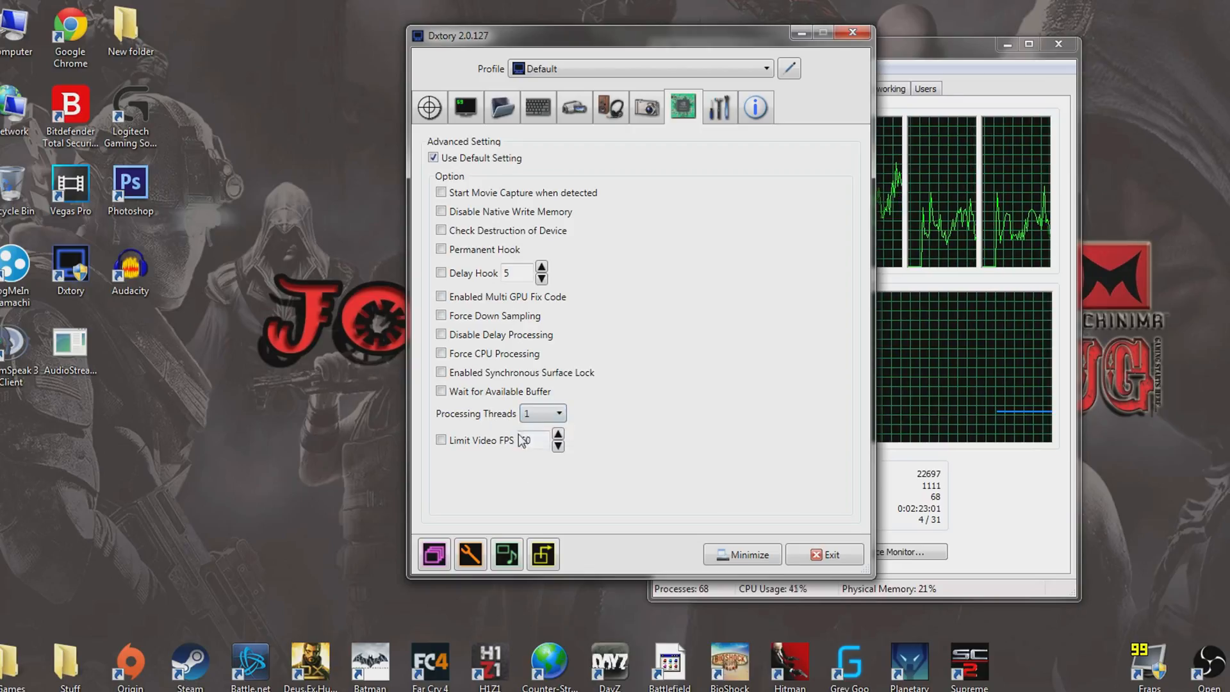
{"action": "left_click", "coordinate": [551, 414]}
{"action": "left_click", "coordinate": [529, 467]}
{"action": "left_click", "coordinate": [992, 204]}
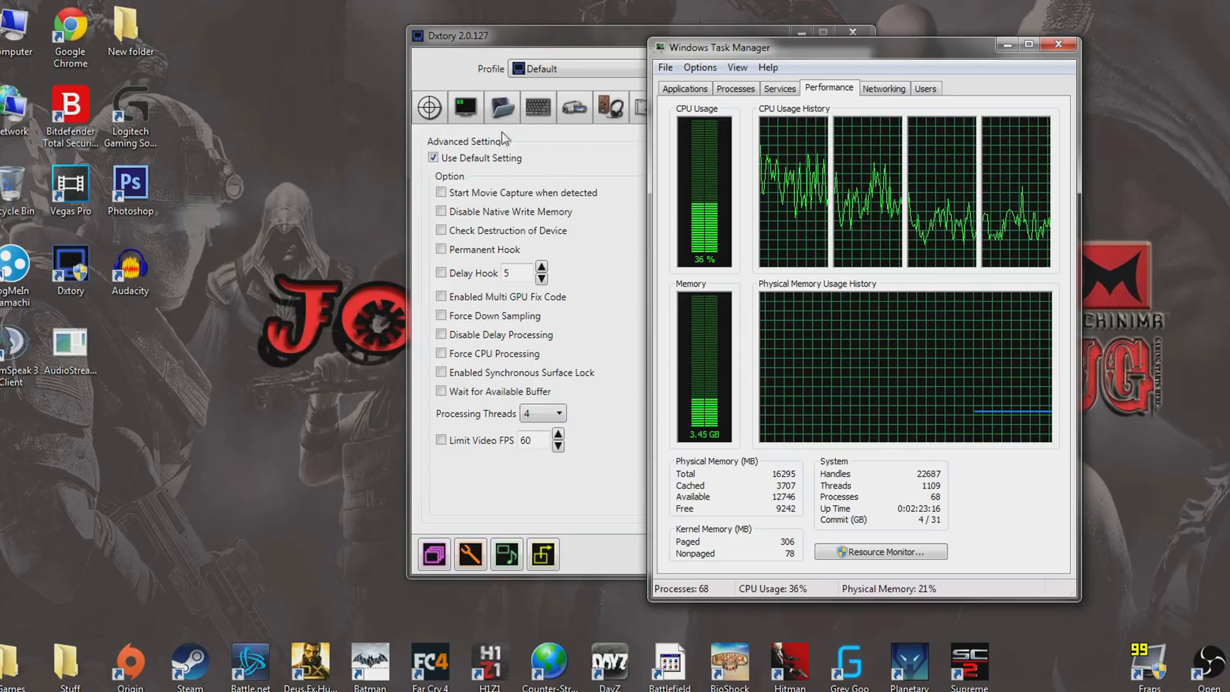
Check the multithreading option in the Lagarith Lossless Codec configuration and return to the advanced settings.
{"action": "left_click", "coordinate": [559, 102]}
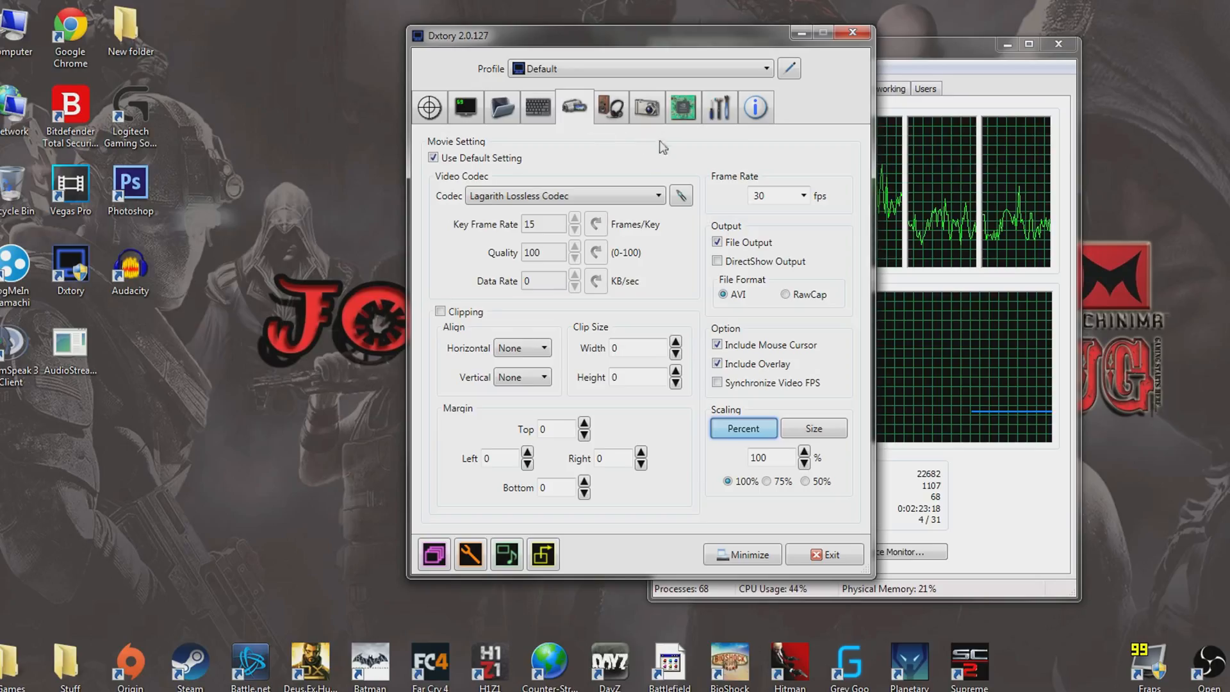
{"action": "left_click", "coordinate": [683, 107]}
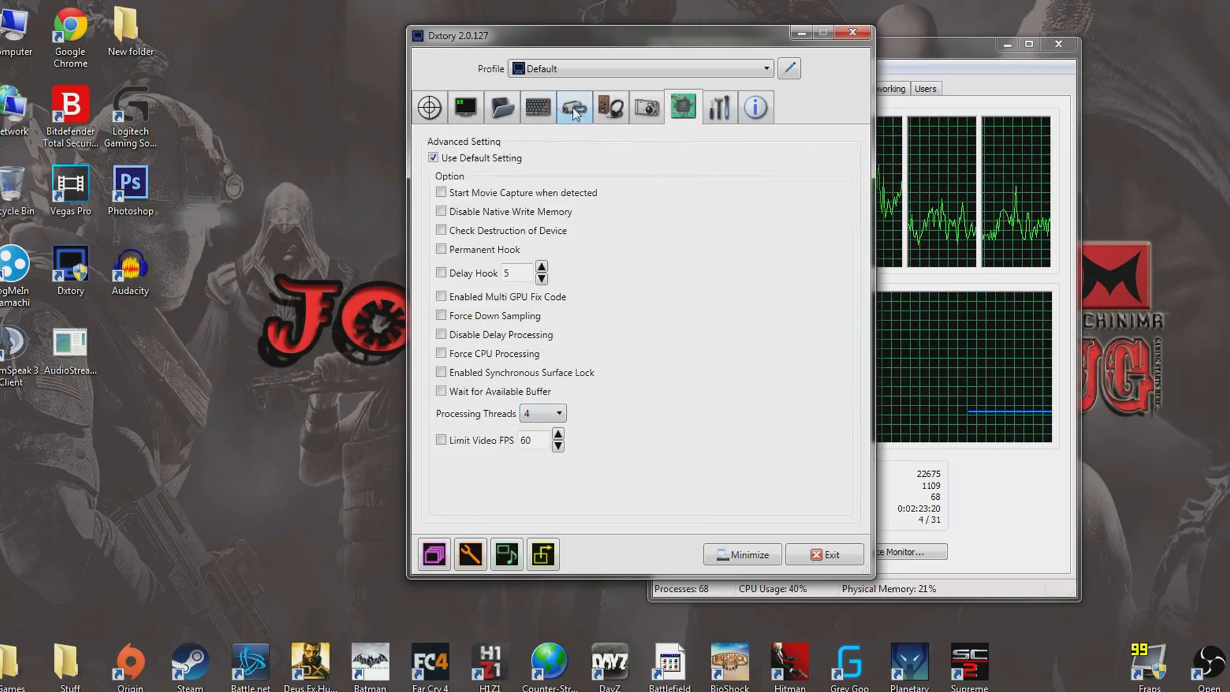
{"action": "left_click", "coordinate": [573, 110]}
{"action": "left_click", "coordinate": [694, 194]}
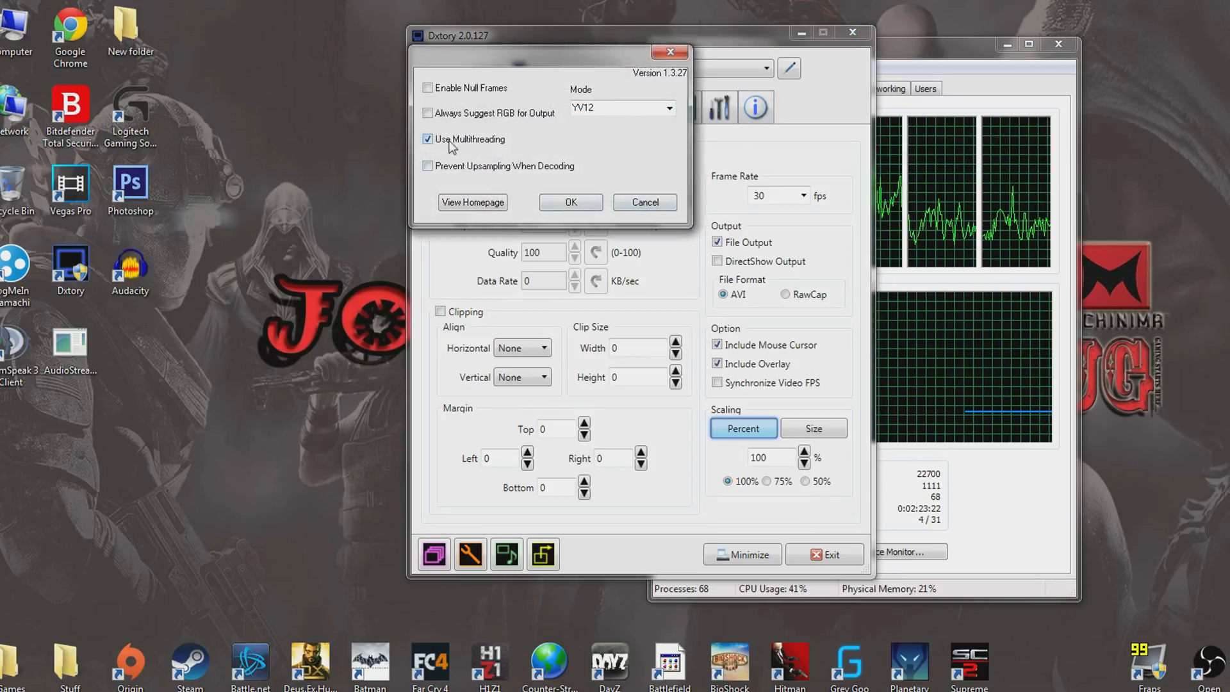
{"action": "left_click", "coordinate": [571, 202]}
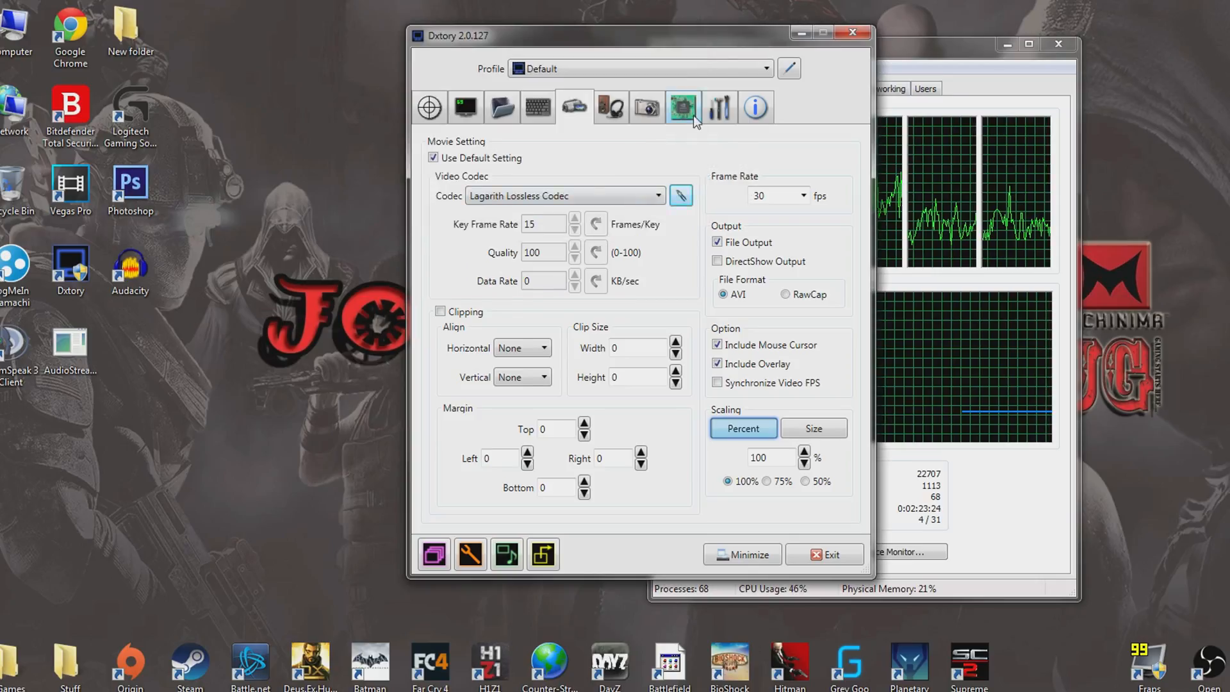
{"action": "left_click", "coordinate": [684, 109]}
Close Windows Task Manager and open Dxtory's global settings.
{"action": "left_click", "coordinate": [951, 224]}
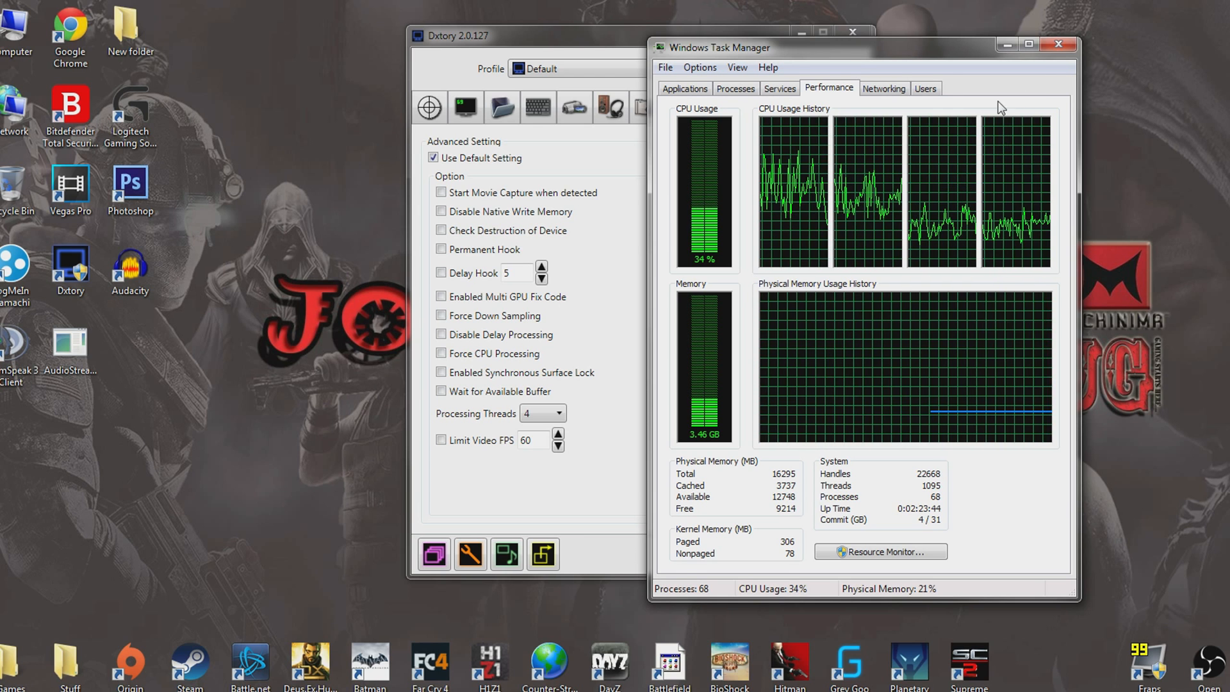
{"action": "left_click", "coordinate": [1059, 44]}
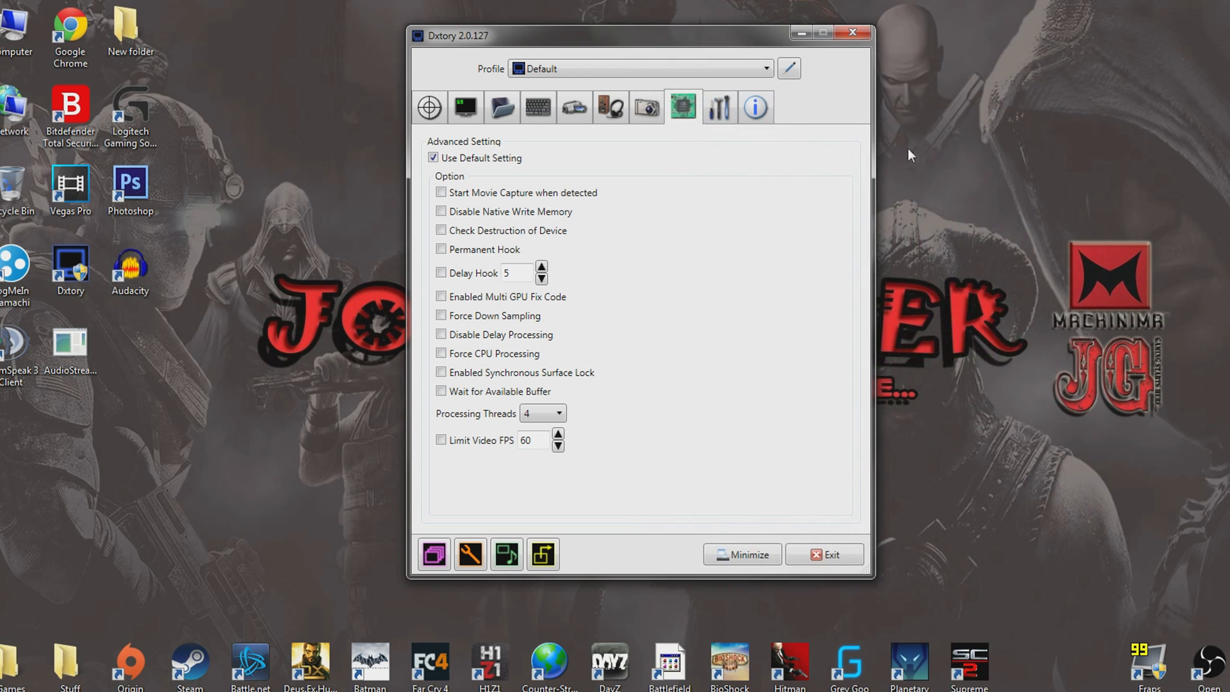
{"action": "left_click", "coordinate": [719, 108]}
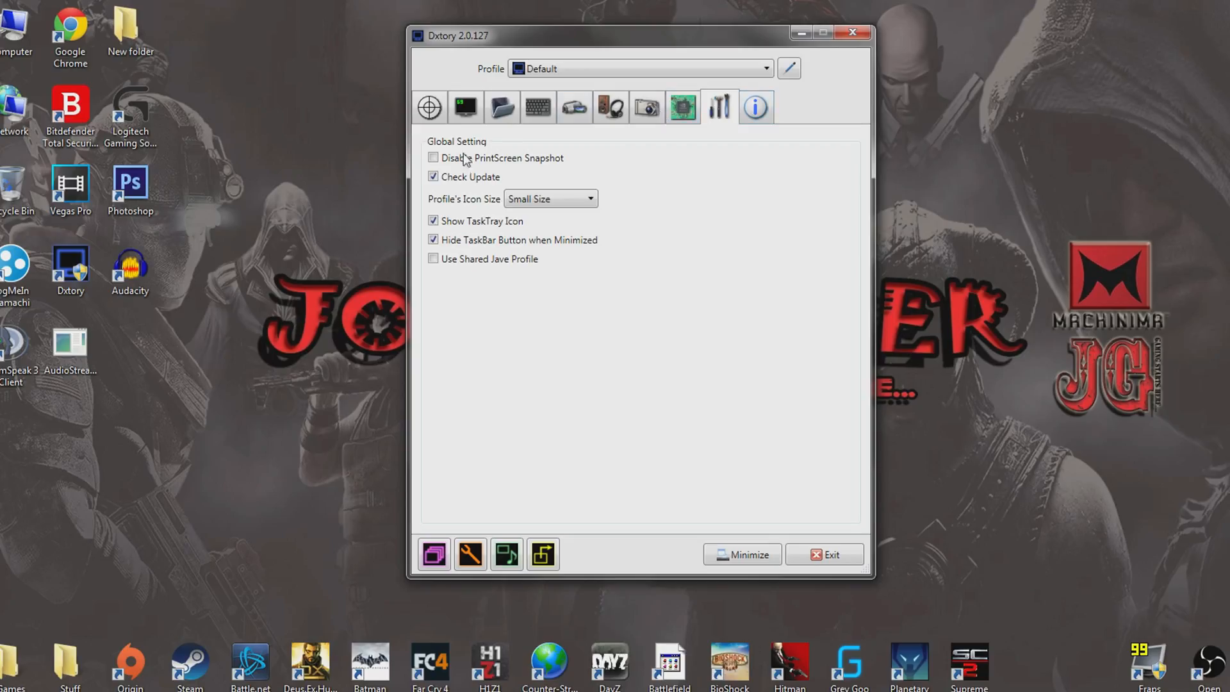
Review the frame rate in the movie settings and minimize the Dxtory window.
{"action": "left_click", "coordinate": [682, 108]}
{"action": "left_click", "coordinate": [572, 108]}
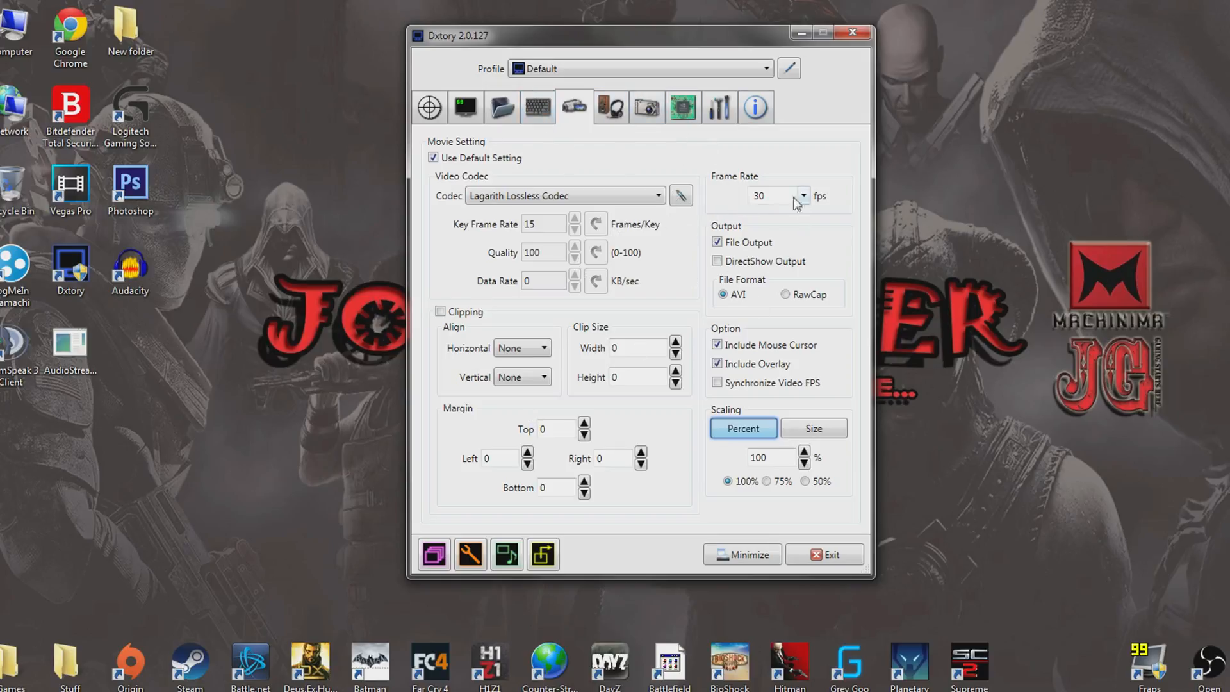
{"action": "left_click", "coordinate": [744, 554]}
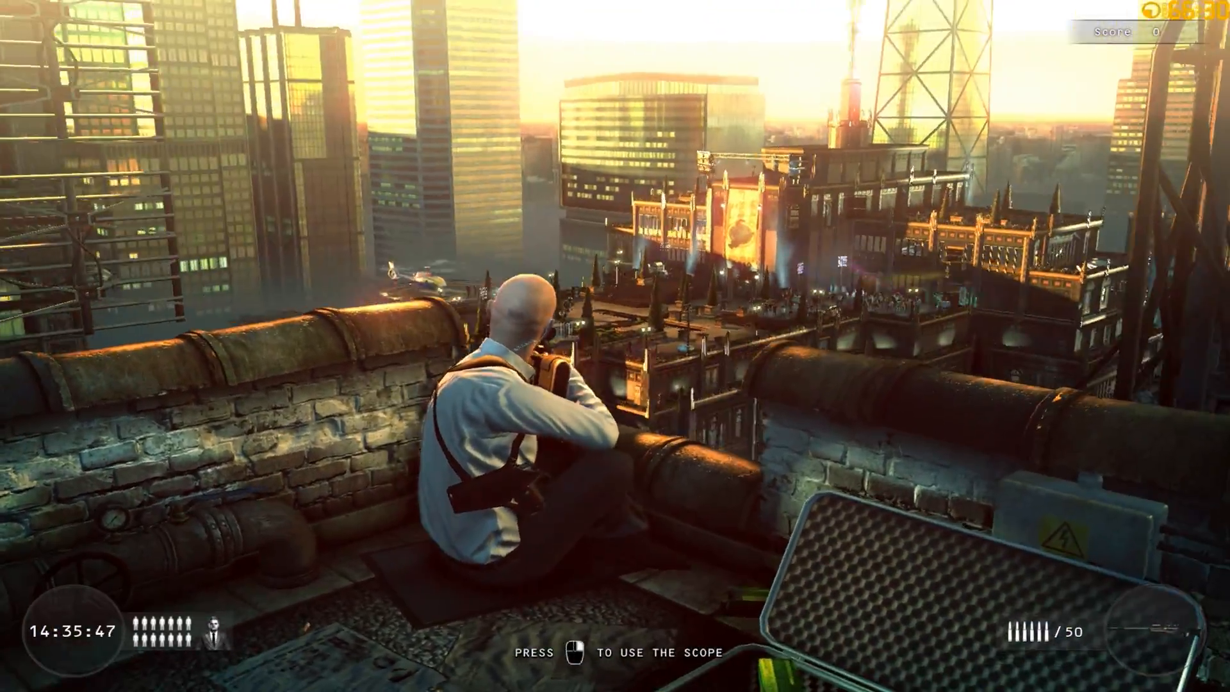
{"action": "right_click", "coordinate": [615, 346]}
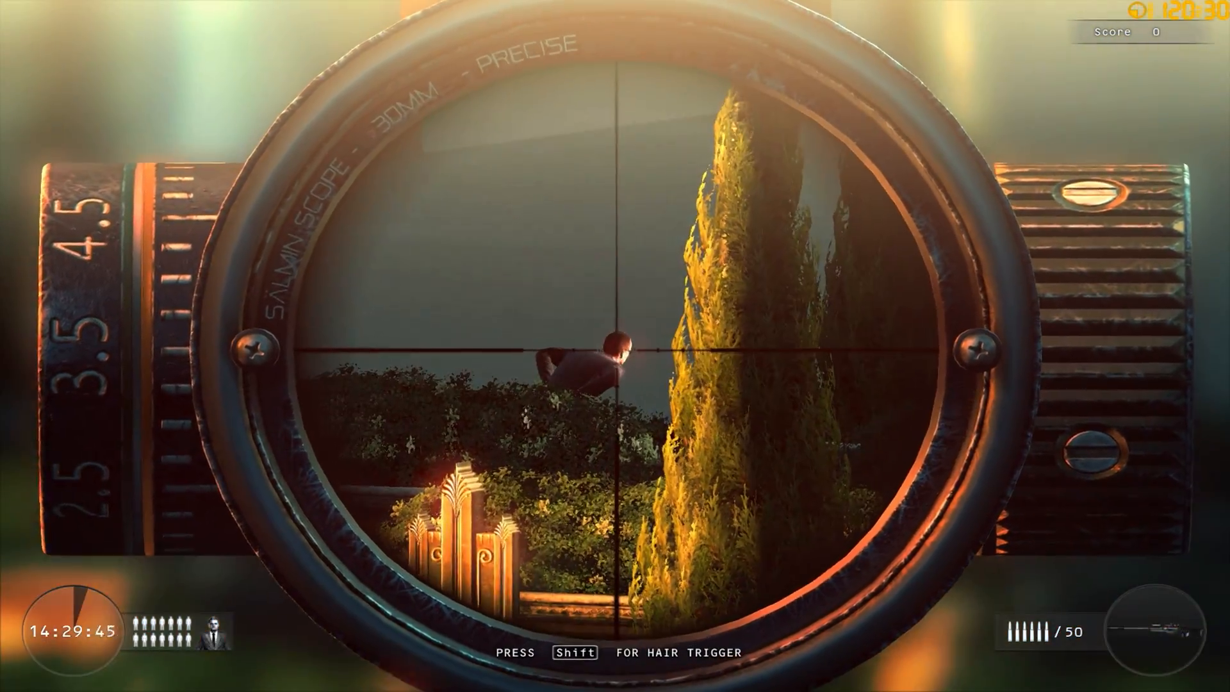
{"action": "left_click", "coordinate": [615, 346]}
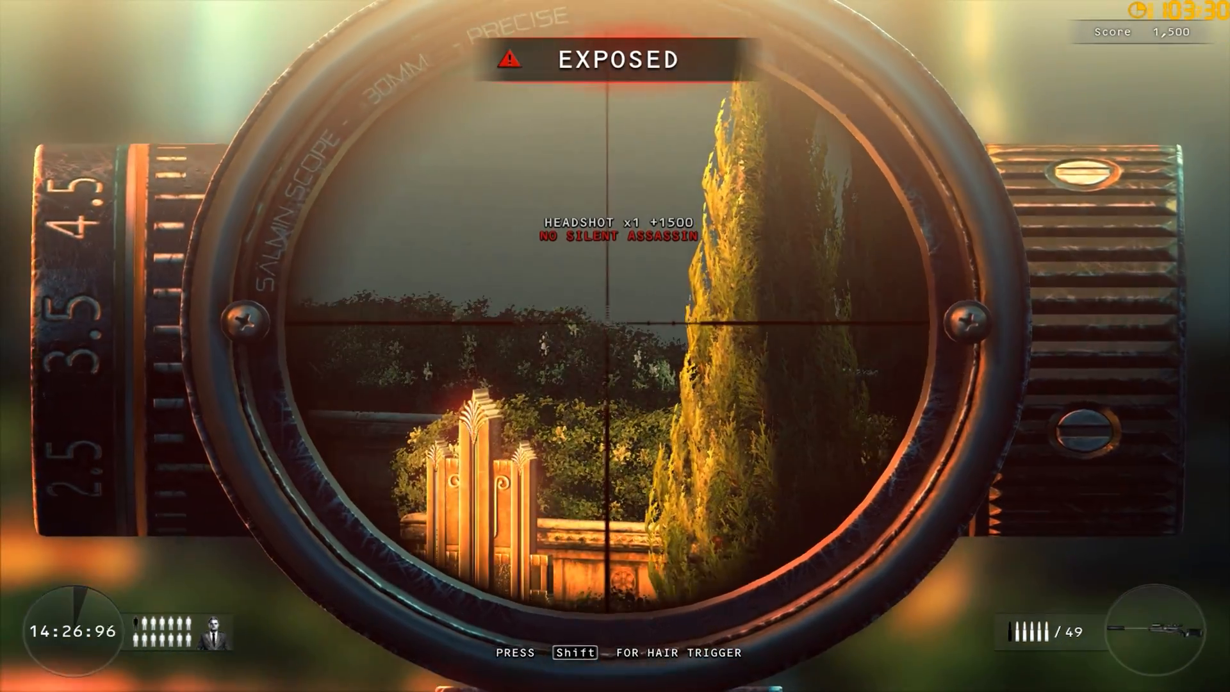
{"action": "right_click", "coordinate": [615, 346]}
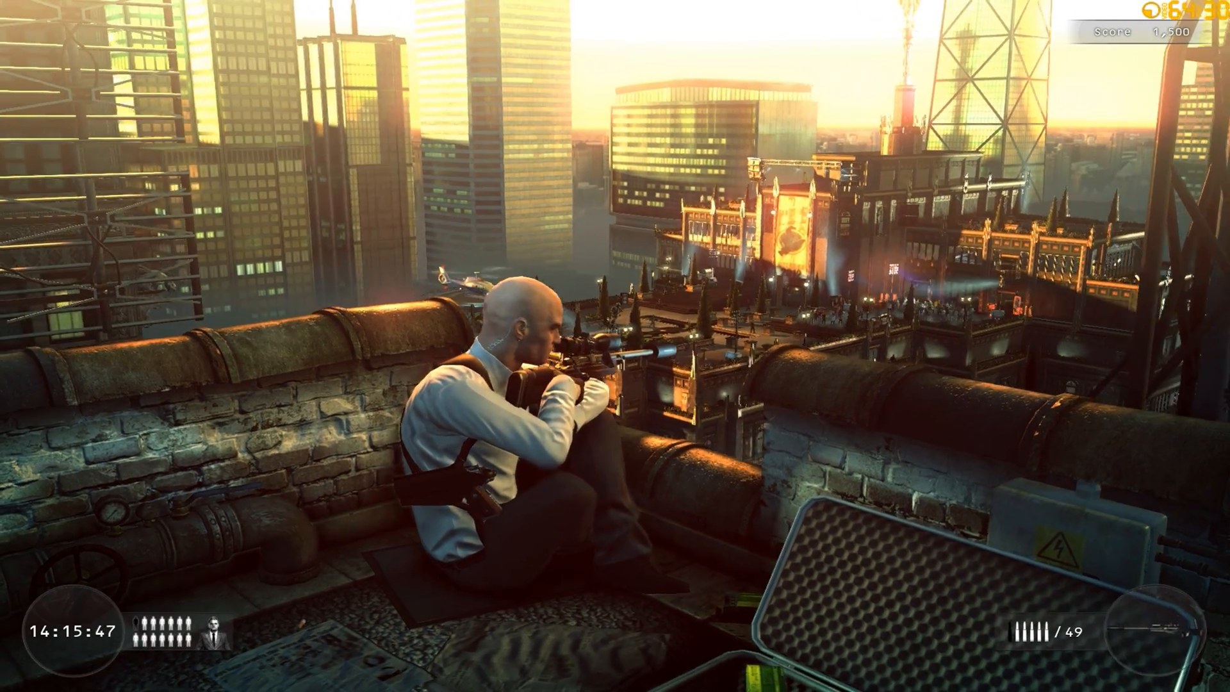
{"action": "right_click", "coordinate": [615, 346]}
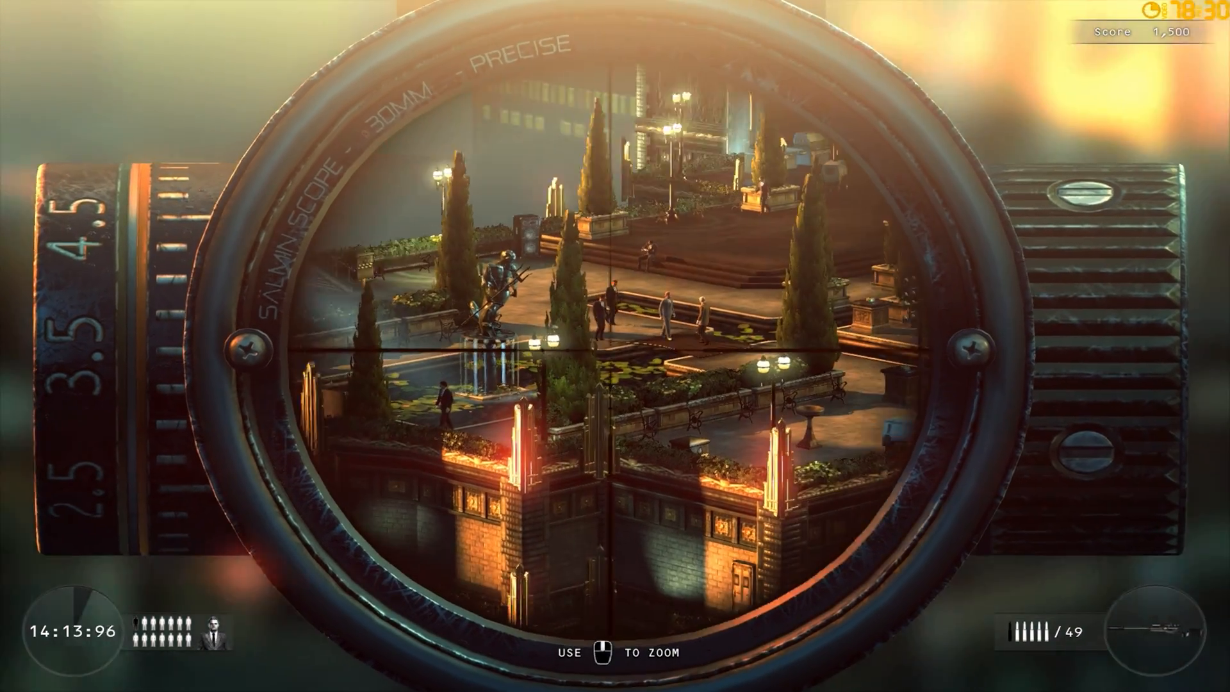
{"action": "scroll", "coordinate": [614, 345], "scroll_direction": "up", "scroll_amount": 4}
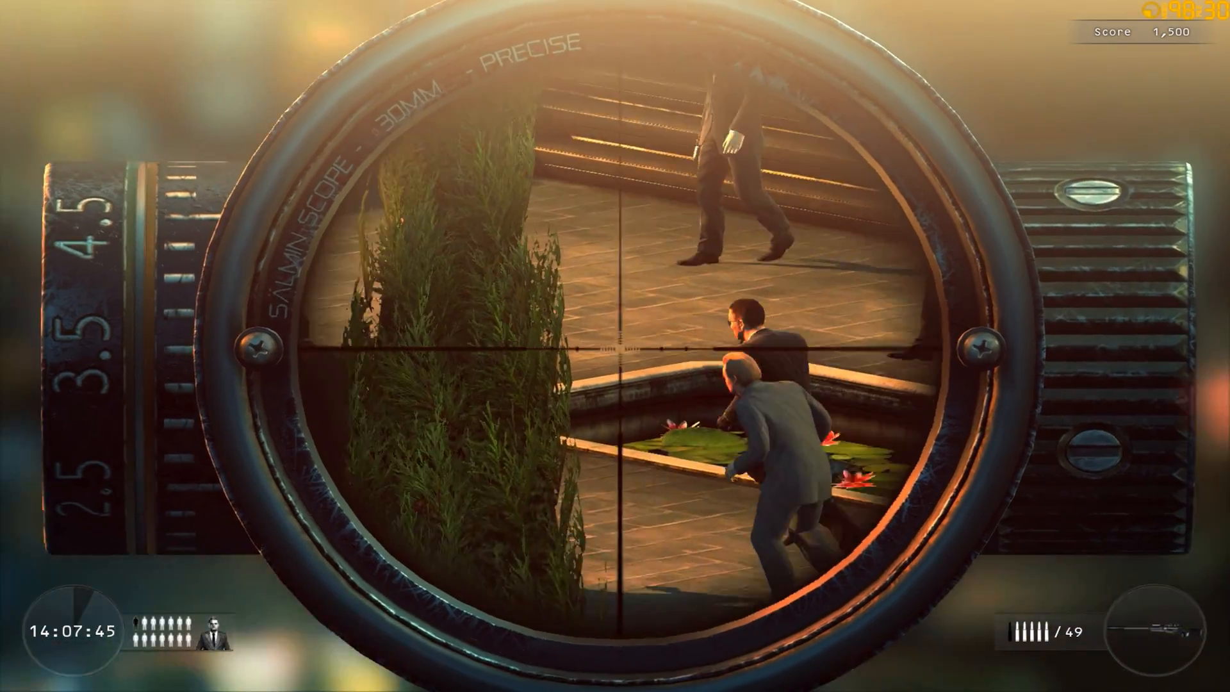
{"action": "left_click", "coordinate": [615, 346]}
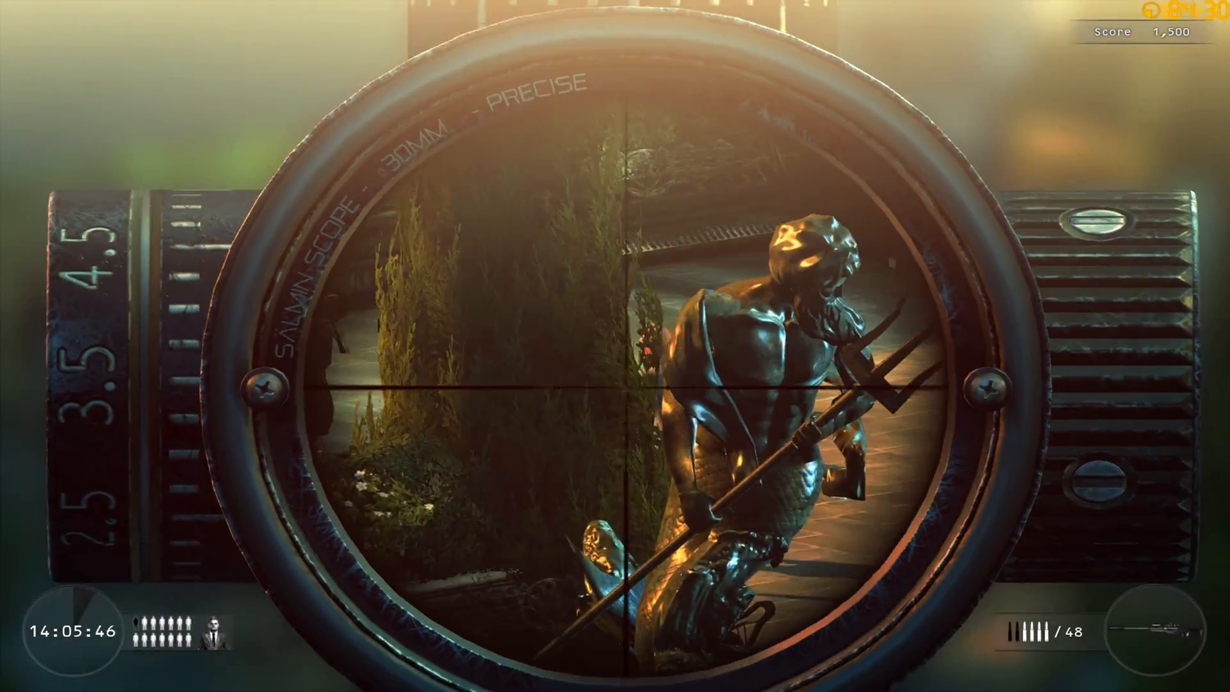
{"action": "scroll", "coordinate": [615, 345], "scroll_direction": "down", "scroll_amount": 3}
{"action": "left_click", "coordinate": [615, 346]}
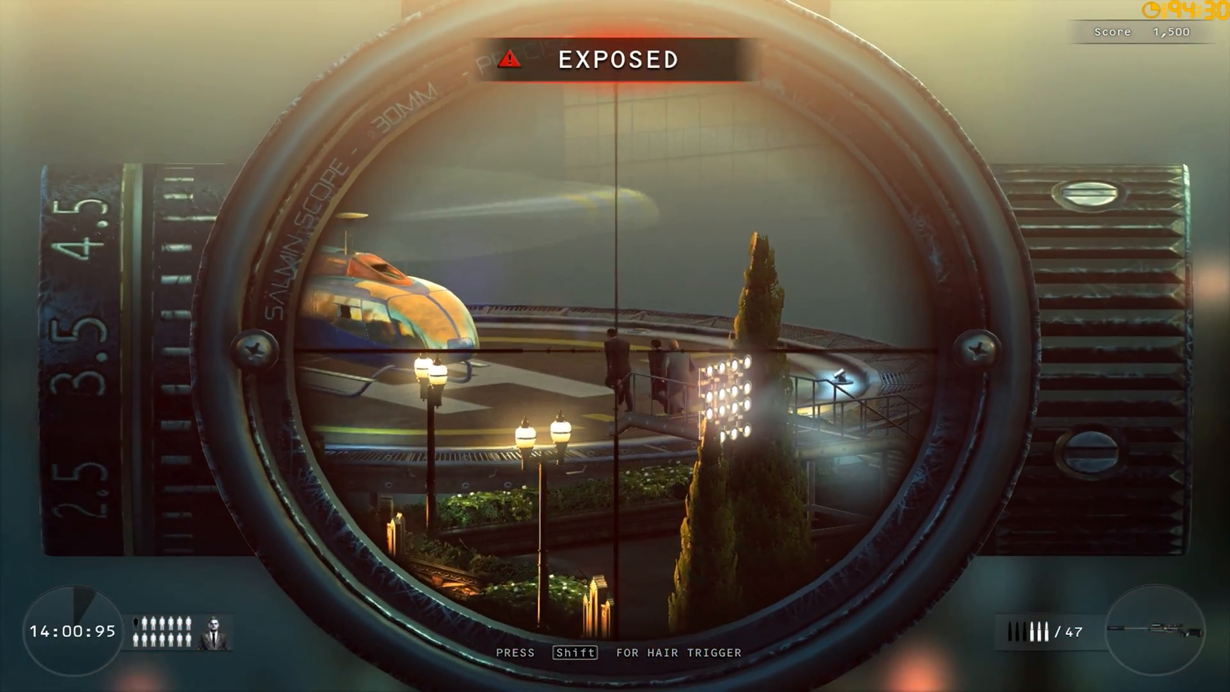
{"action": "left_click", "coordinate": [615, 346]}
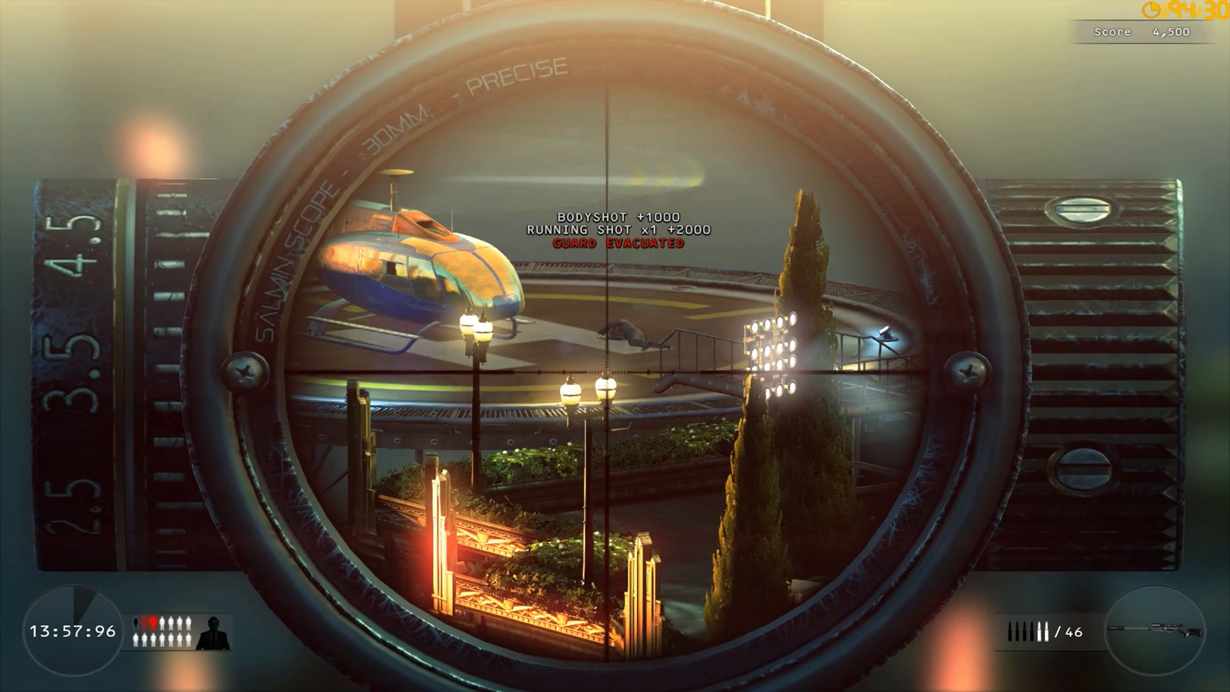
{"action": "scroll", "coordinate": [607, 371], "scroll_direction": "up", "scroll_amount": 3}
{"action": "scroll", "coordinate": [607, 372], "scroll_direction": "down", "scroll_amount": 3}
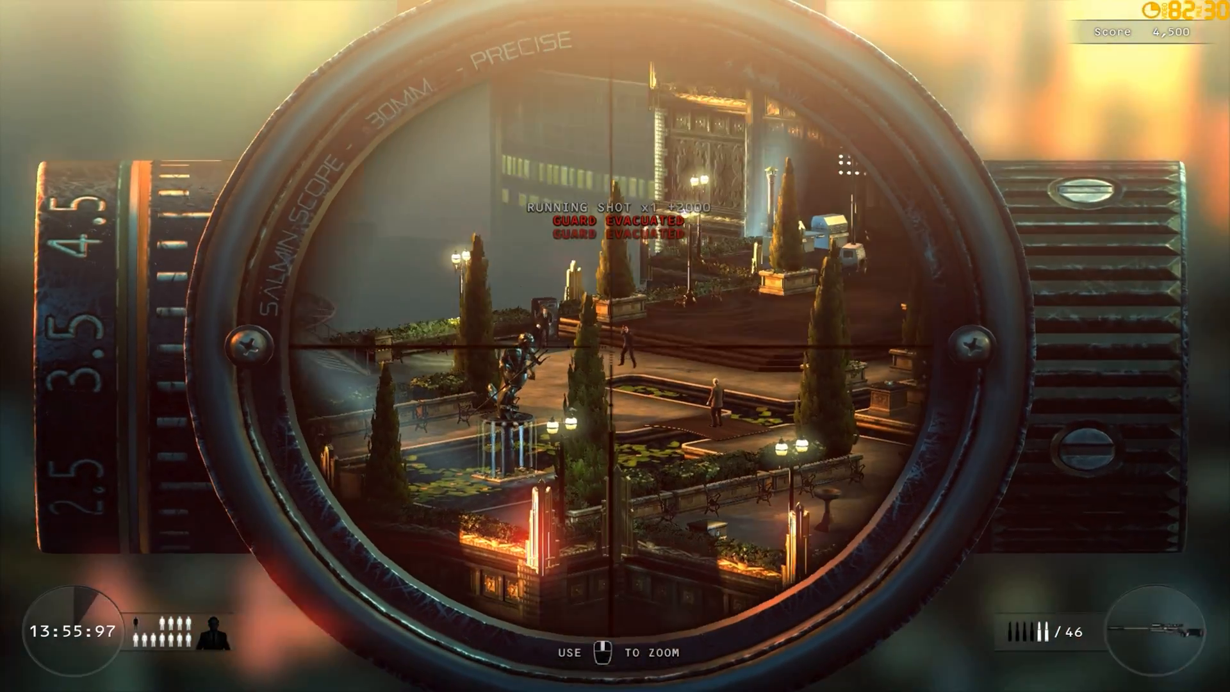
{"action": "scroll", "coordinate": [611, 345], "scroll_direction": "up", "scroll_amount": 3}
{"action": "left_click", "coordinate": [612, 346]}
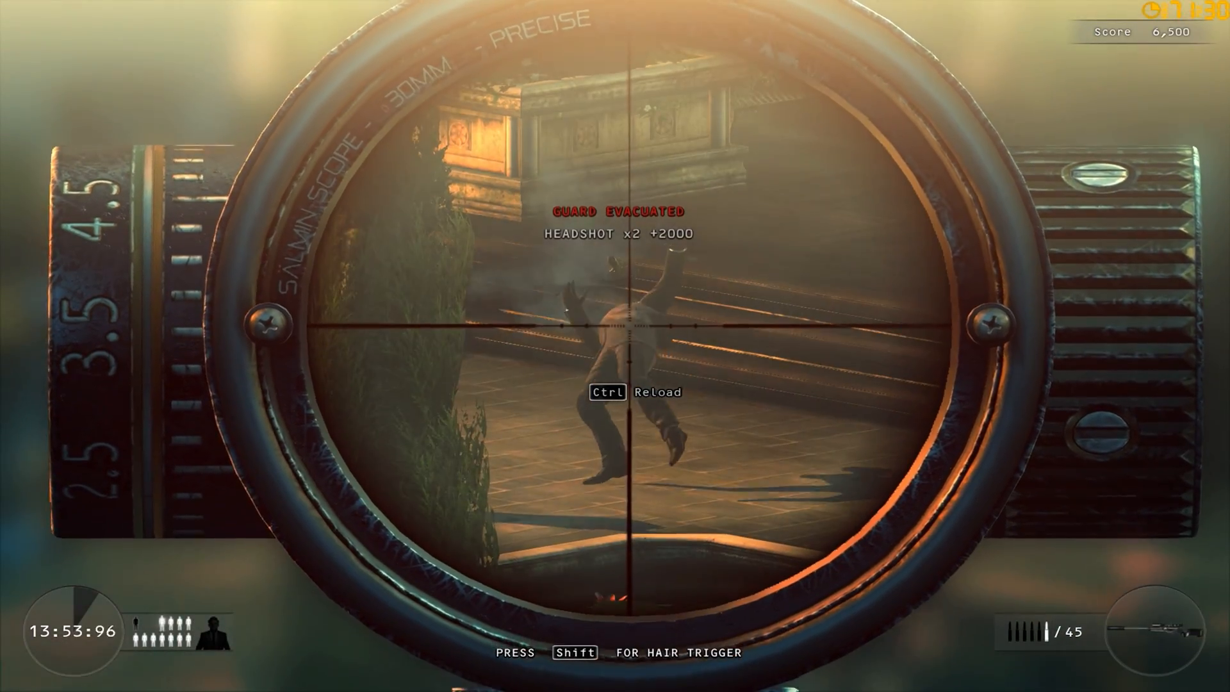
{"action": "scroll", "coordinate": [629, 325], "scroll_direction": "down", "scroll_amount": 3}
{"action": "scroll", "coordinate": [629, 326], "scroll_direction": "up", "scroll_amount": 3}
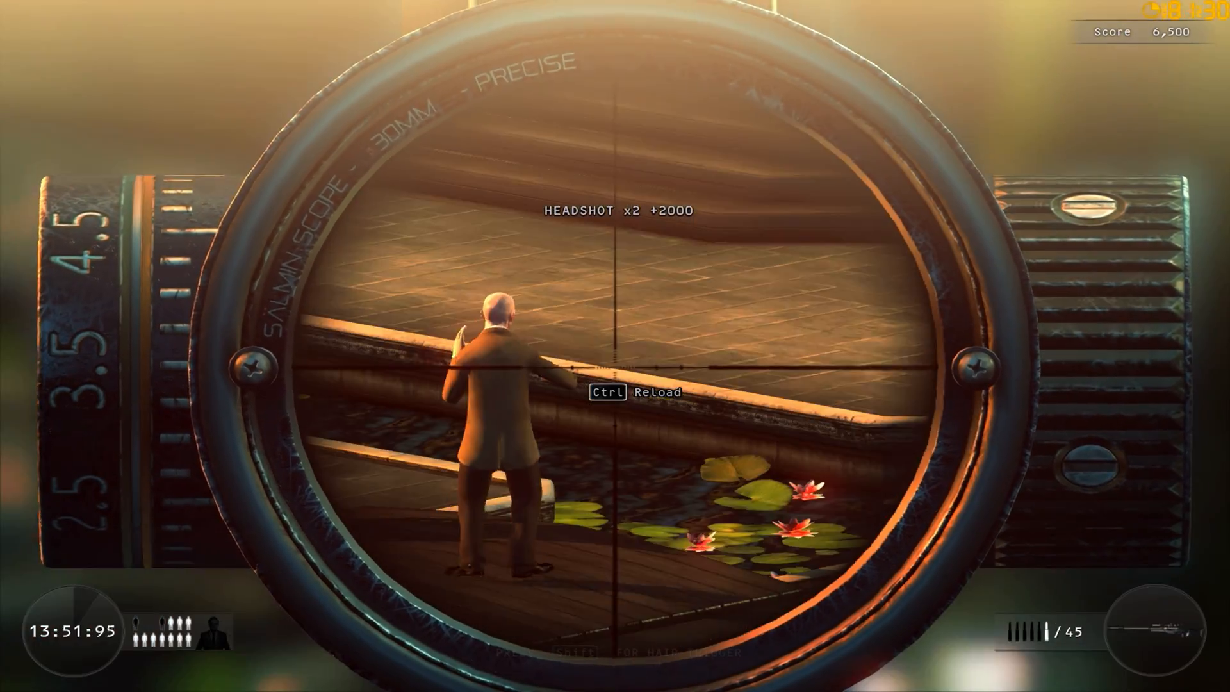
{"action": "scroll", "coordinate": [615, 346], "scroll_direction": "down", "scroll_amount": 3}
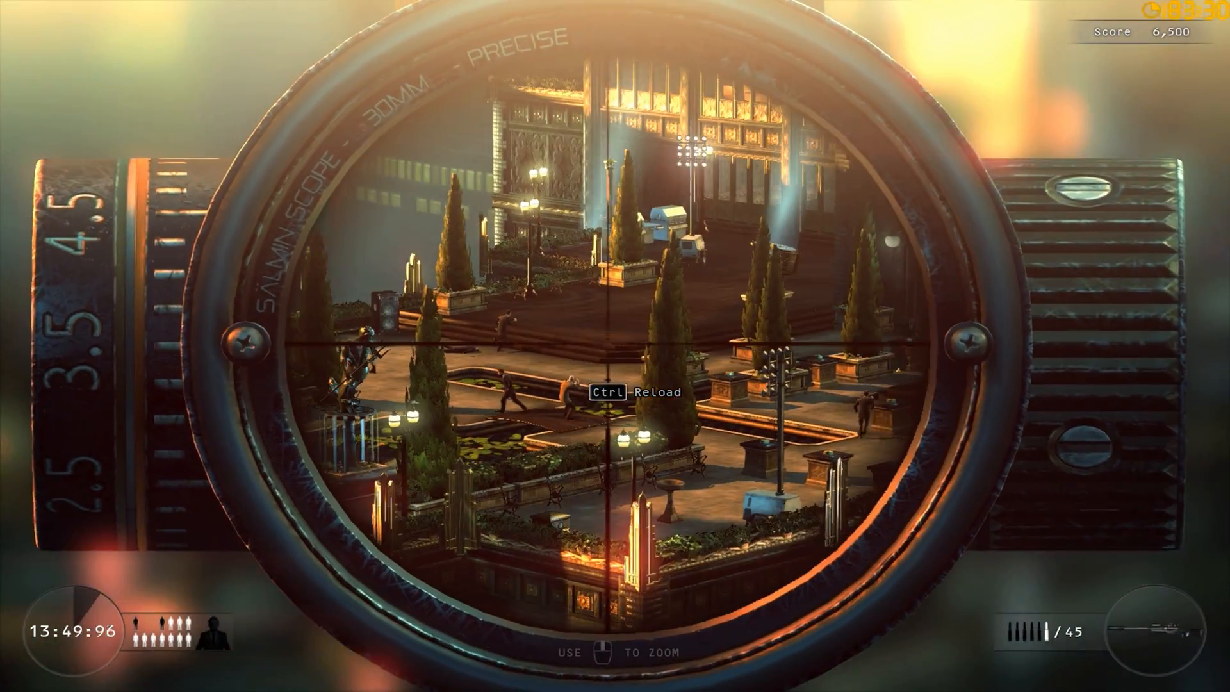
{"action": "scroll", "coordinate": [614, 353], "scroll_direction": "up", "scroll_amount": 3}
{"action": "scroll", "coordinate": [614, 353], "scroll_direction": "down", "scroll_amount": 3}
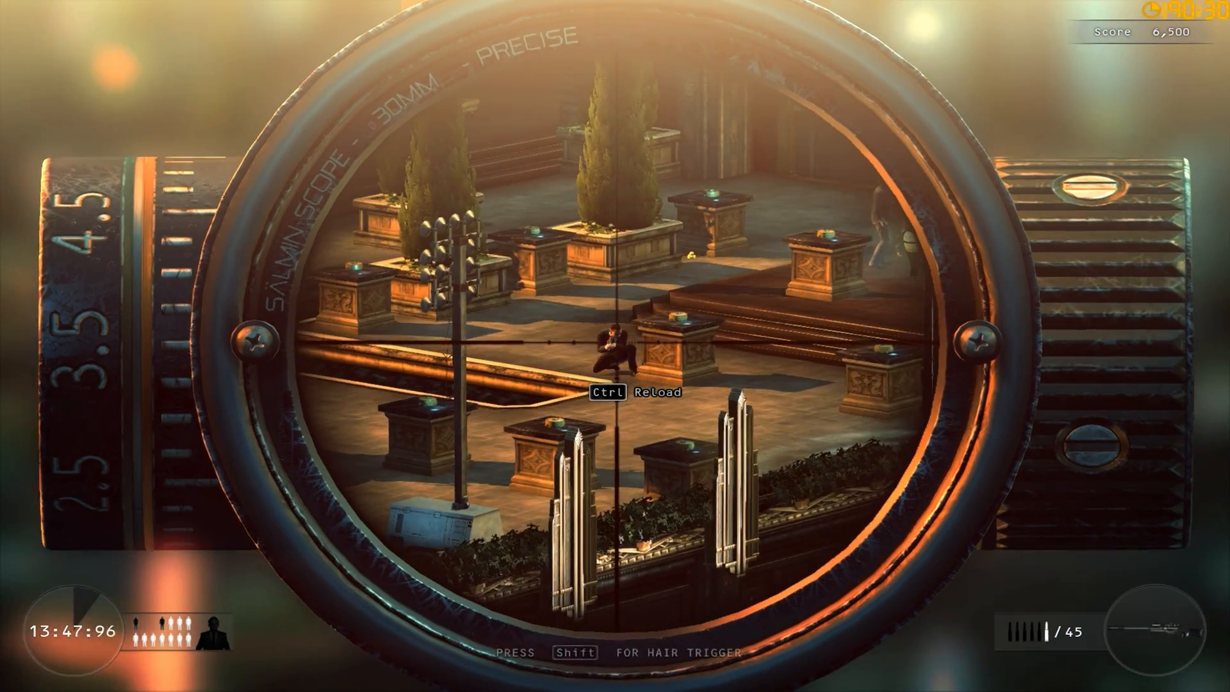
{"action": "scroll", "coordinate": [614, 352], "scroll_direction": "up", "scroll_amount": 3}
{"action": "left_click", "coordinate": [614, 353]}
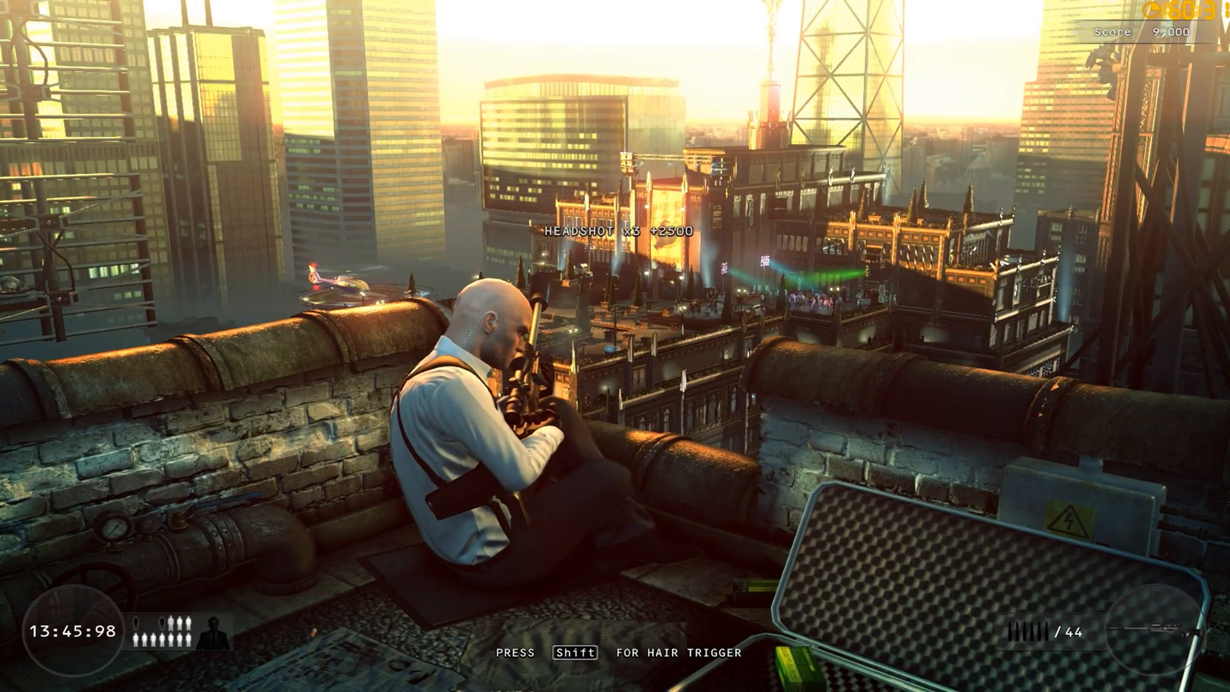